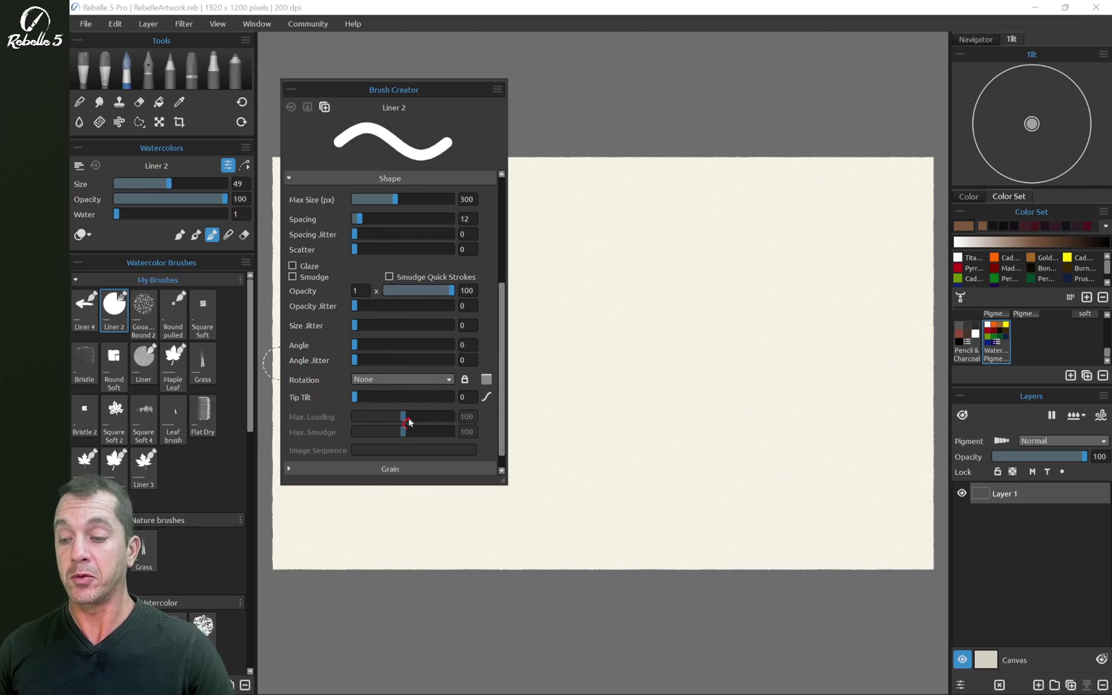
Compare the Bright and Knife Grainy oil brushes, then return to the Liner 2 watercolour brush
click(86, 74)
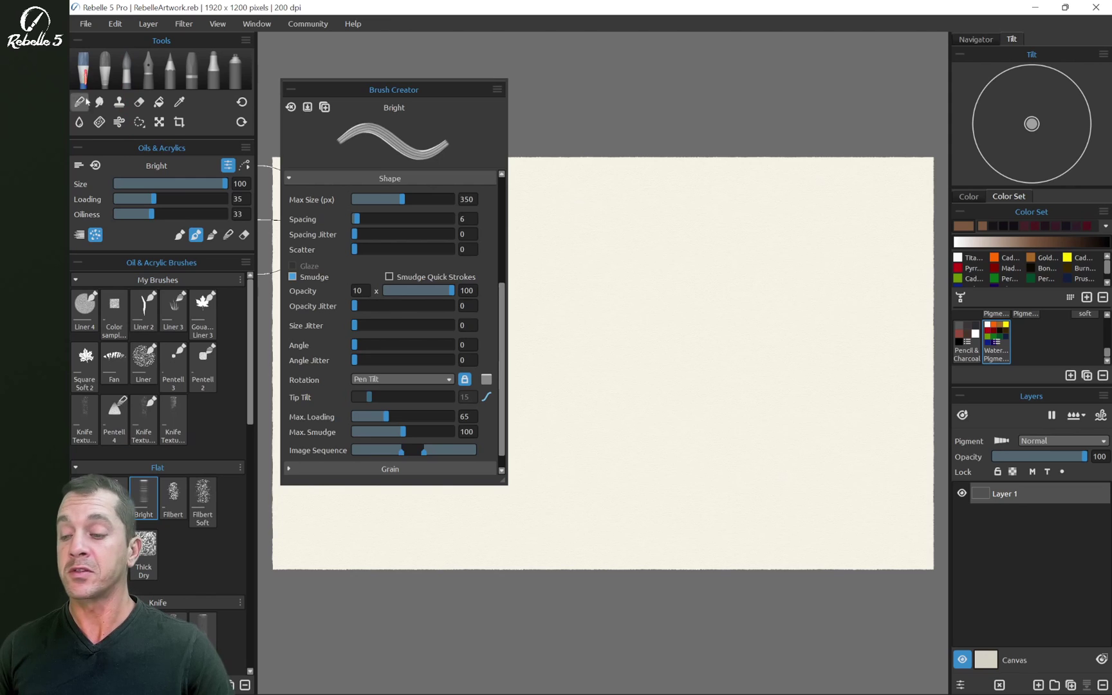
click(105, 75)
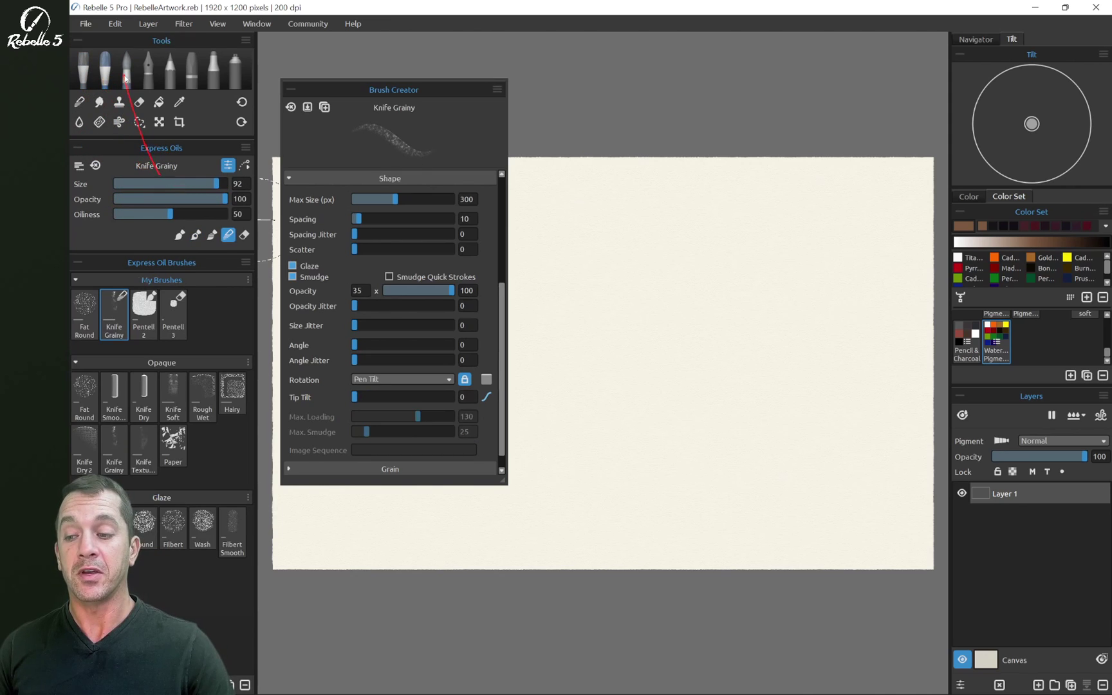
click(126, 74)
drag(188, 187, 450, 209)
key(Escape)
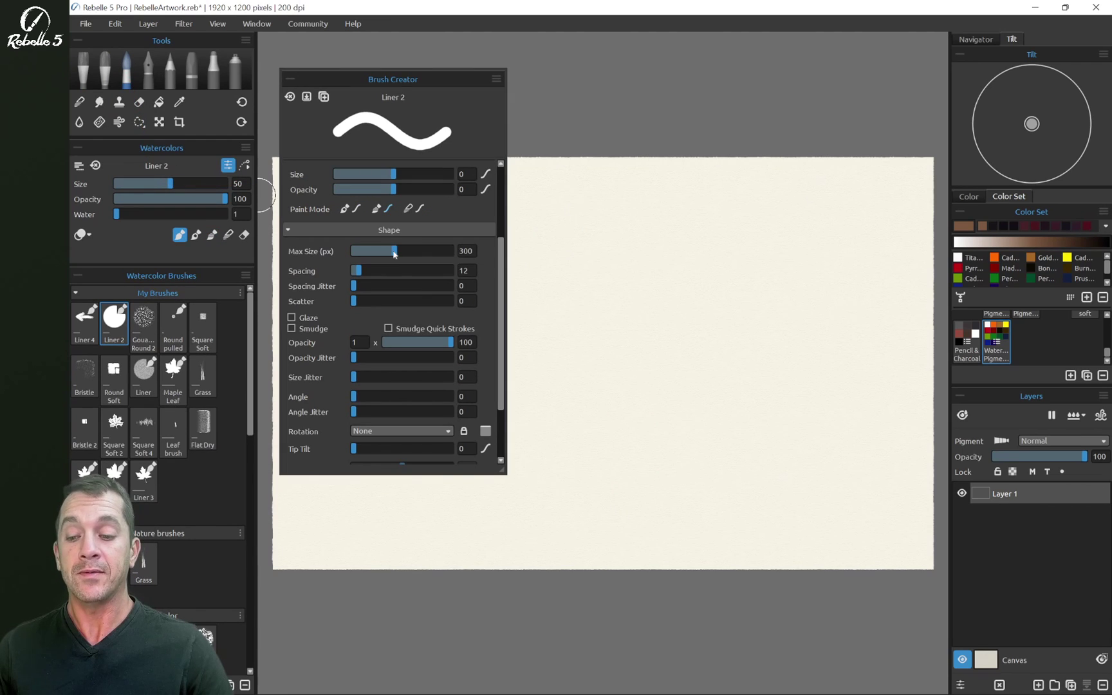
mouse_move(303, 193)
mouse_down()
mouse_move(172, 182)
mouse_move(226, 184)
mouse_up()
Paint a brown test stroke, raise Max Size to 600 px, and paint a larger stroke
mouse_move(570, 232)
mouse_down()
mouse_move(834, 231)
mouse_move(193, 201)
mouse_move(448, 249)
mouse_move(232, 187)
mouse_move(390, 253)
mouse_up()
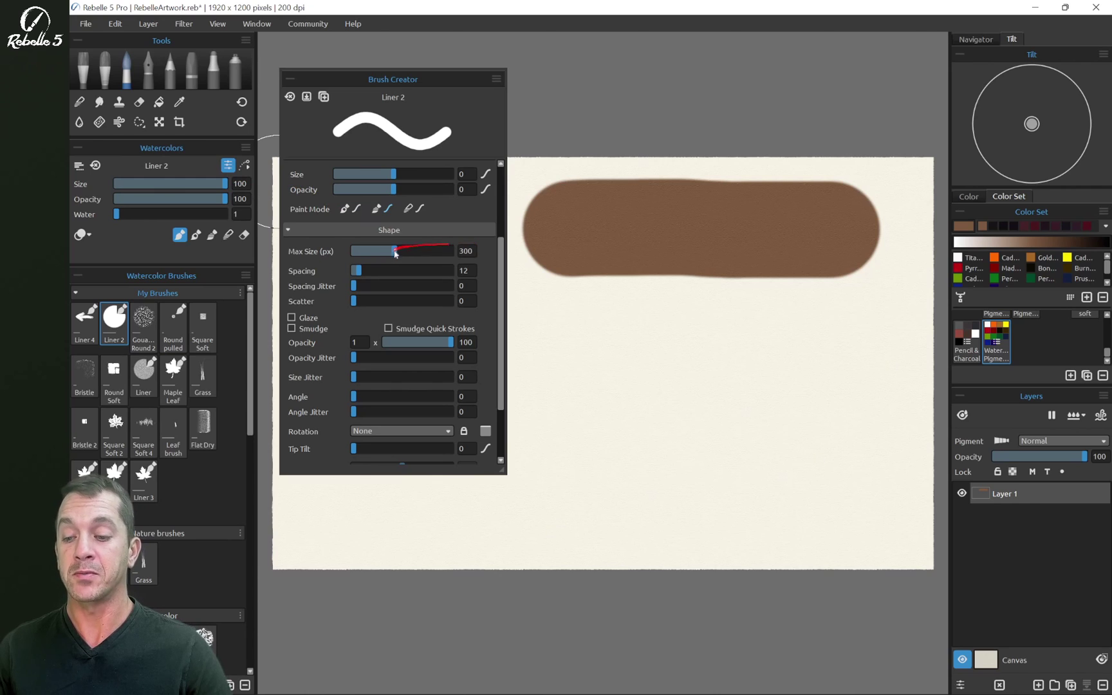
mouse_move(394, 254)
mouse_down()
mouse_move(227, 187)
mouse_move(175, 188)
mouse_up()
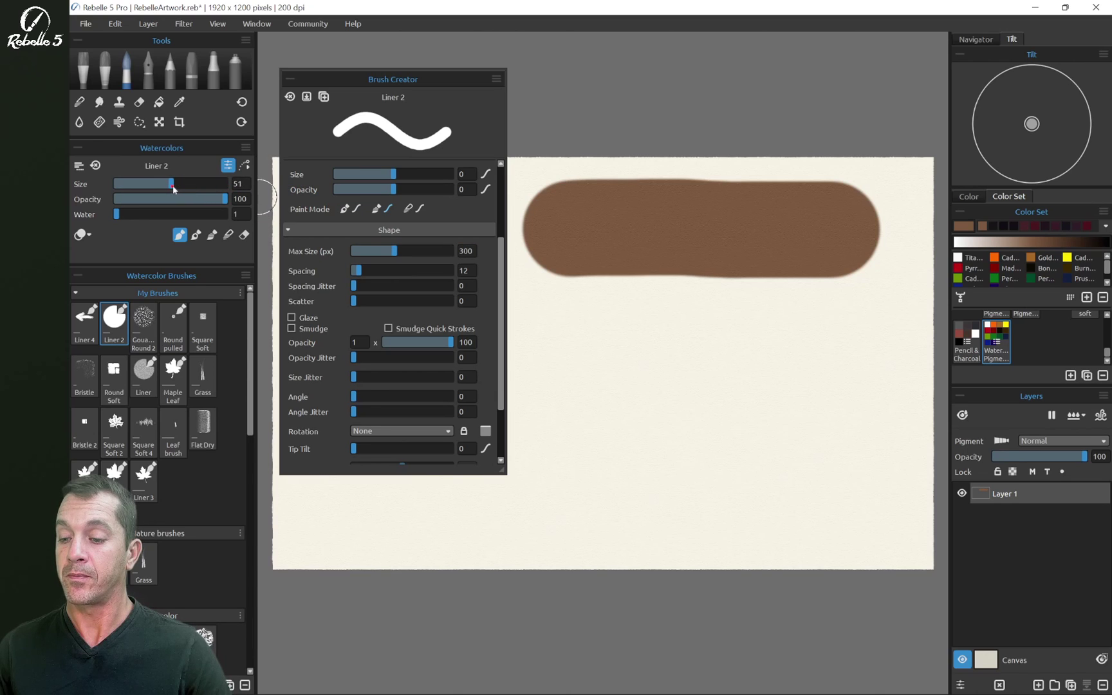
drag(286, 193, 255, 187)
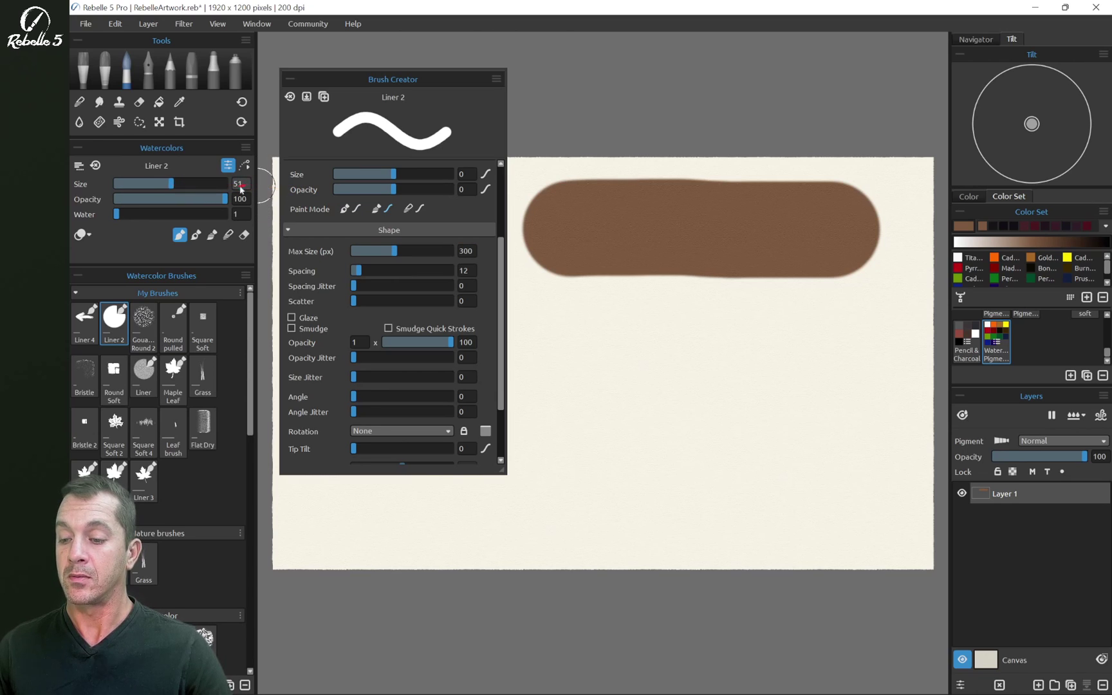
mouse_move(434, 255)
mouse_down()
mouse_move(392, 251)
mouse_move(428, 252)
mouse_up()
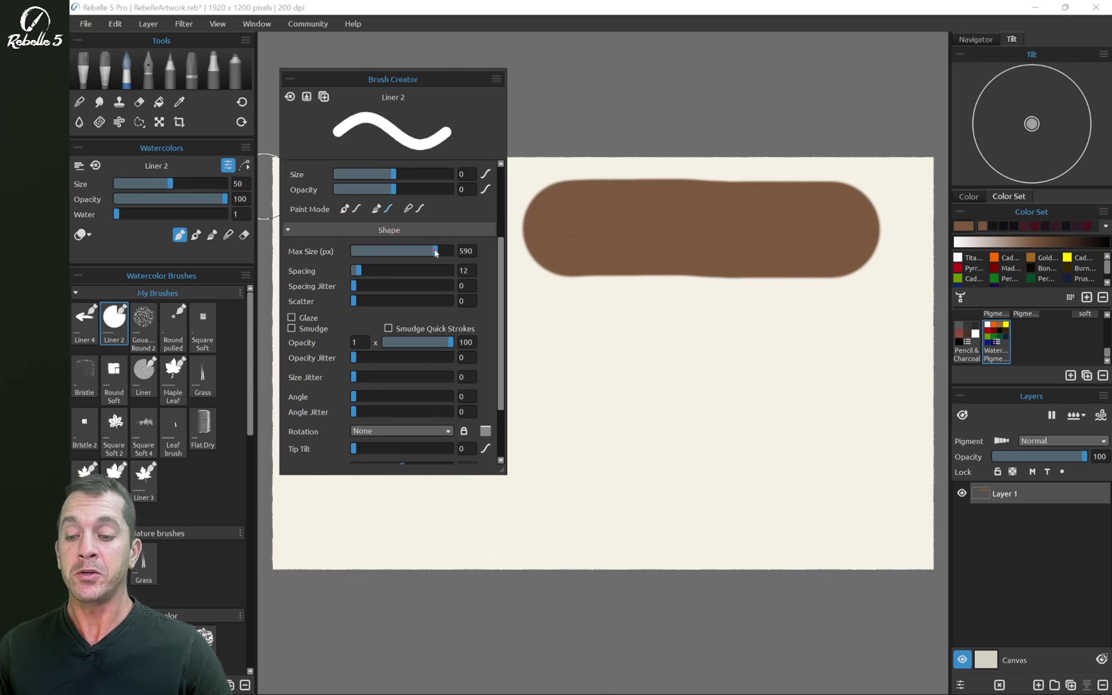
drag(436, 253, 437, 252)
drag(867, 335, 535, 324)
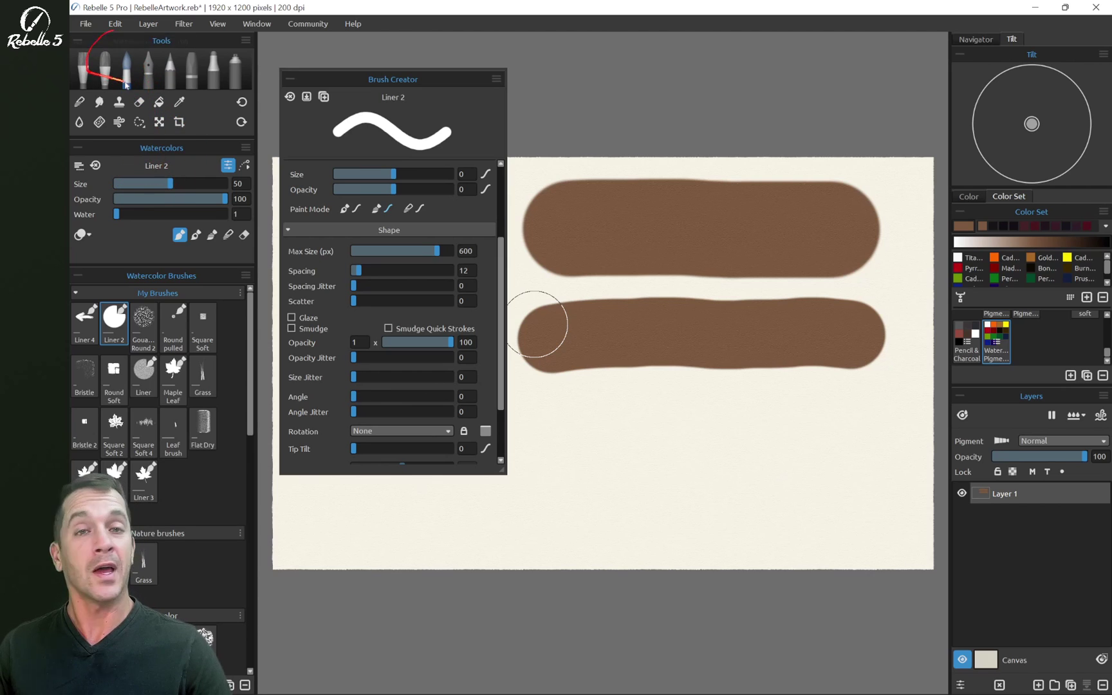
Compare the Pentell 2 pencil and Bright oil brush, return to Liner 2, and delete the strokes
click(170, 72)
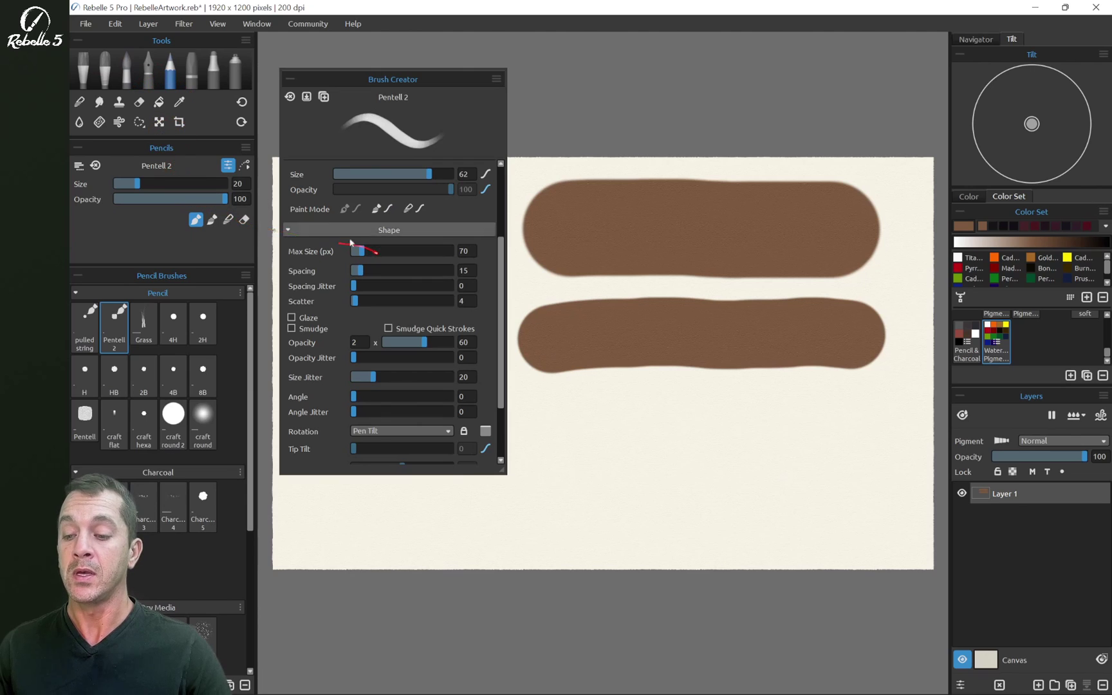
click(85, 71)
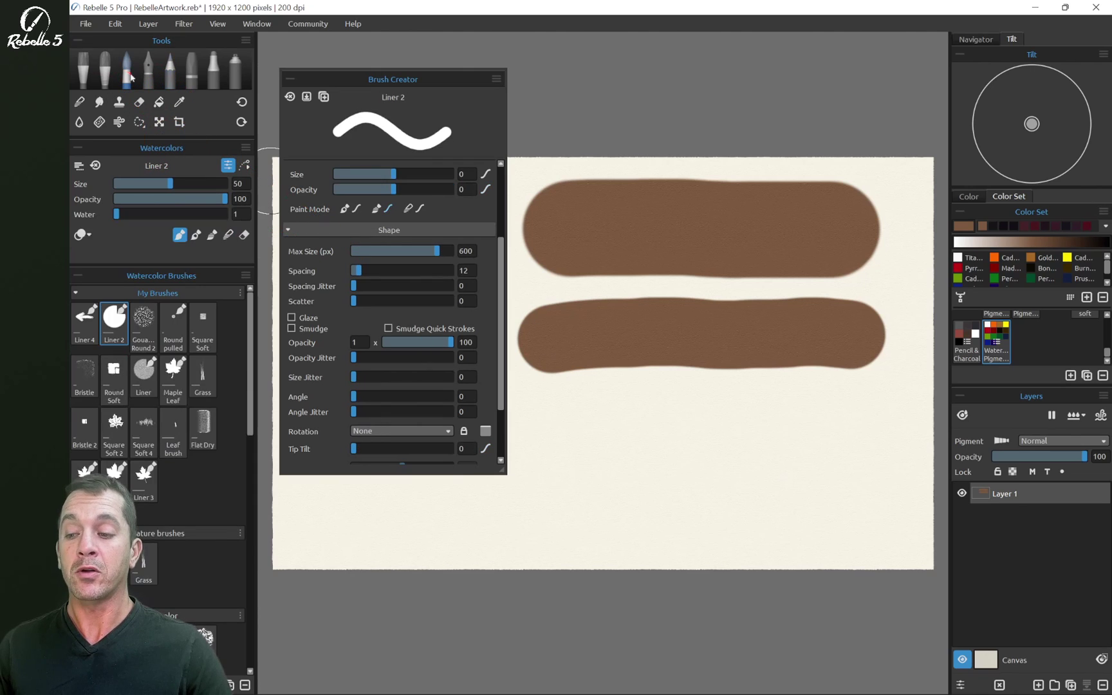
click(88, 72)
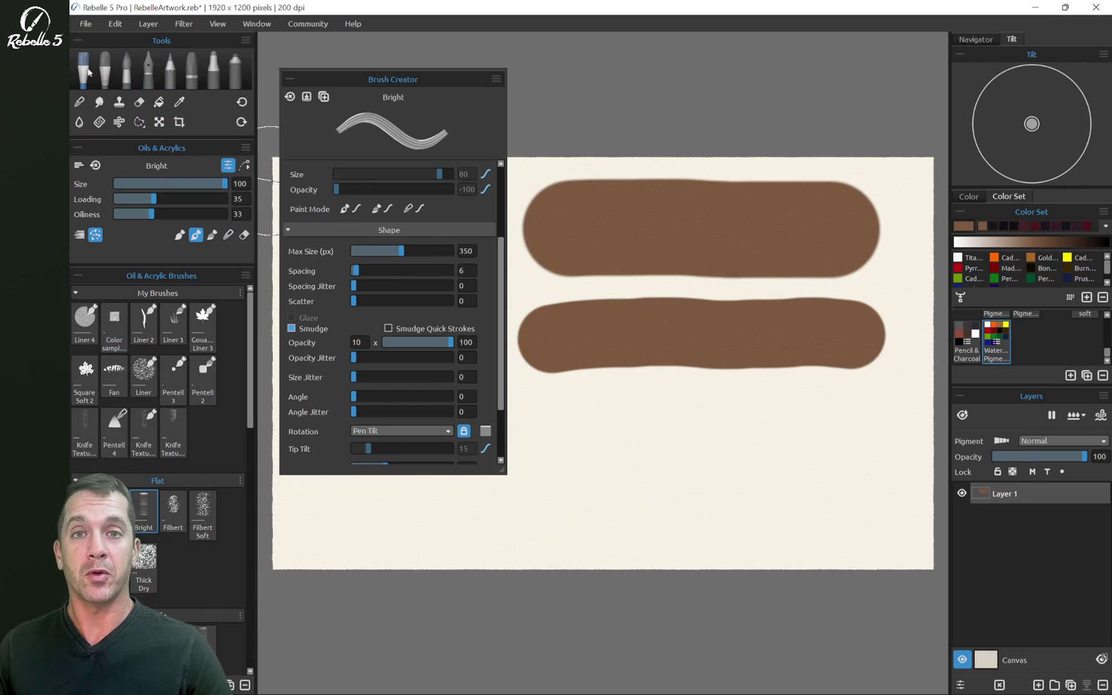
click(127, 72)
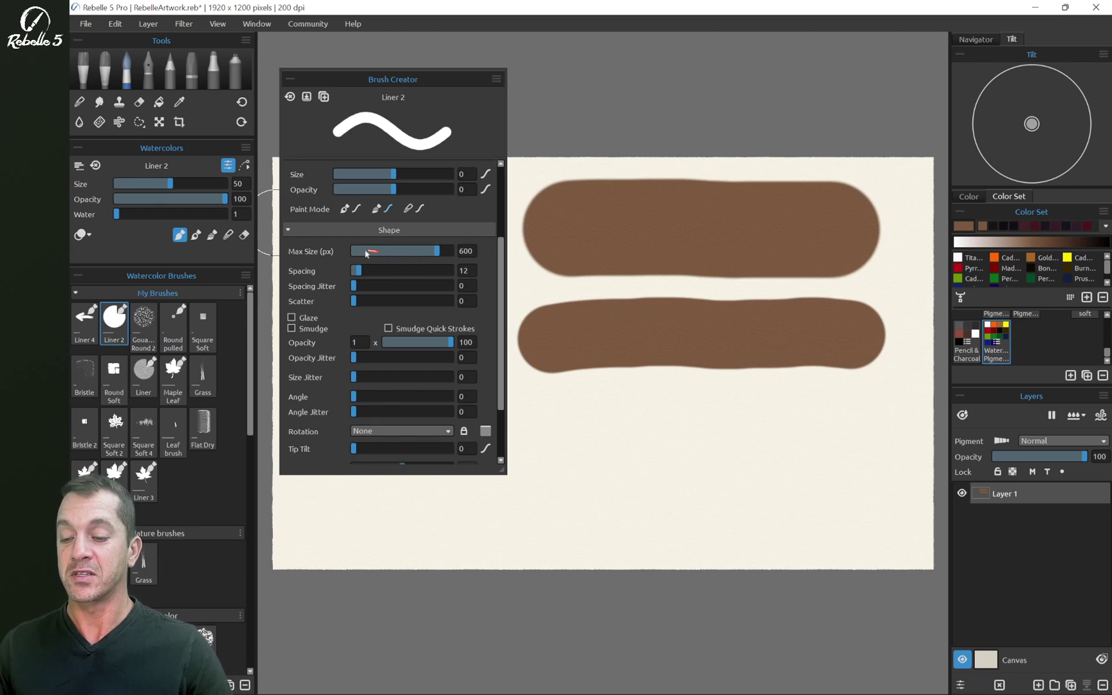
key(alt+Return)
key(Delete)
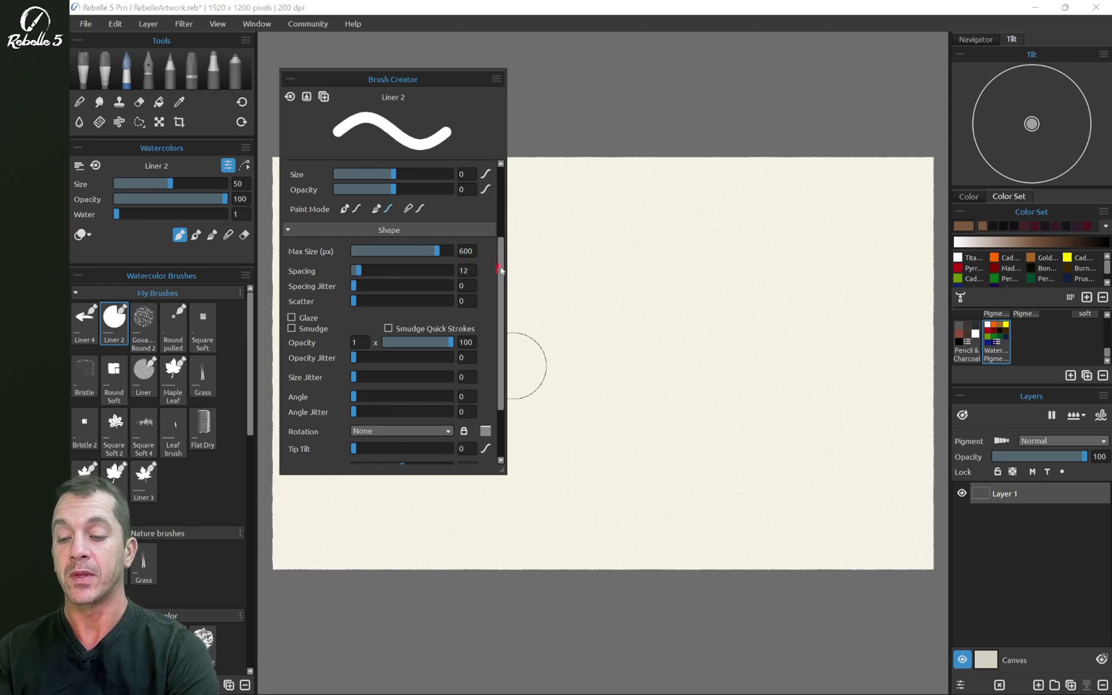
Set Liner 2 spacing to 101 and paint a row of separate round dabs
drag(499, 276, 501, 183)
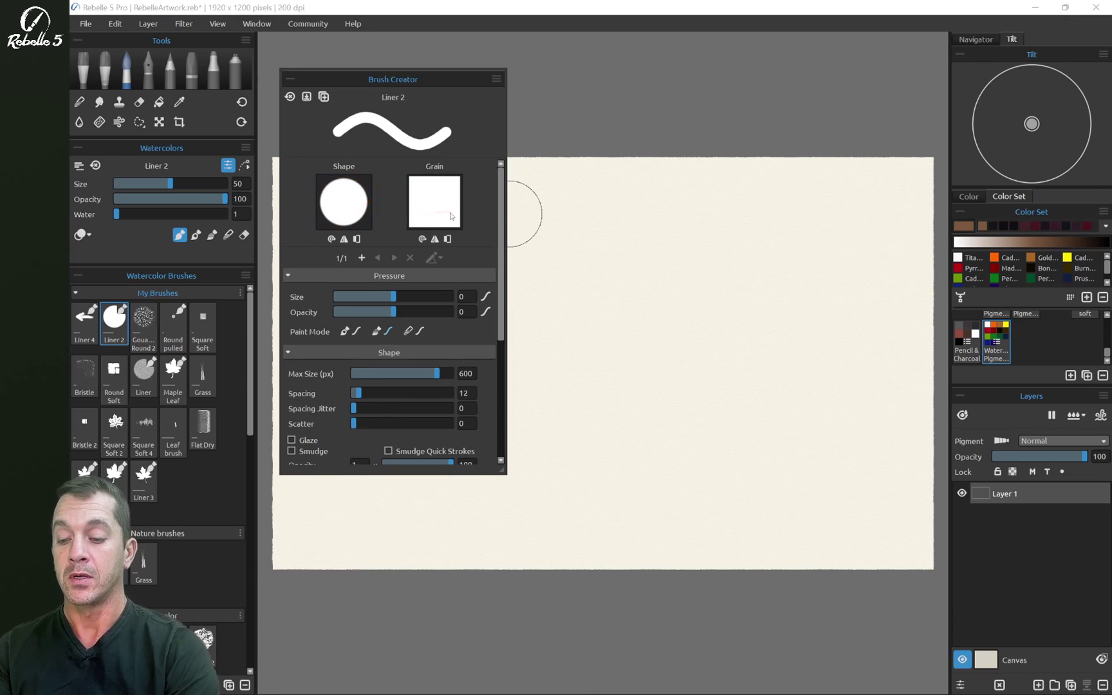
drag(368, 395, 401, 391)
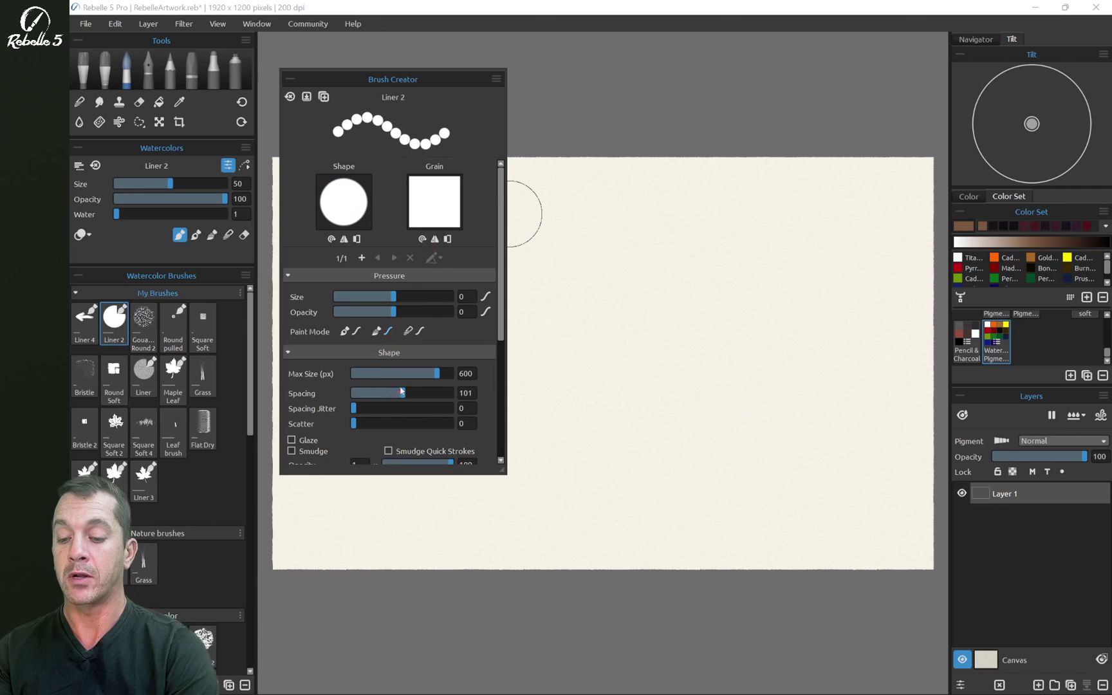
click(548, 236)
drag(563, 238, 905, 232)
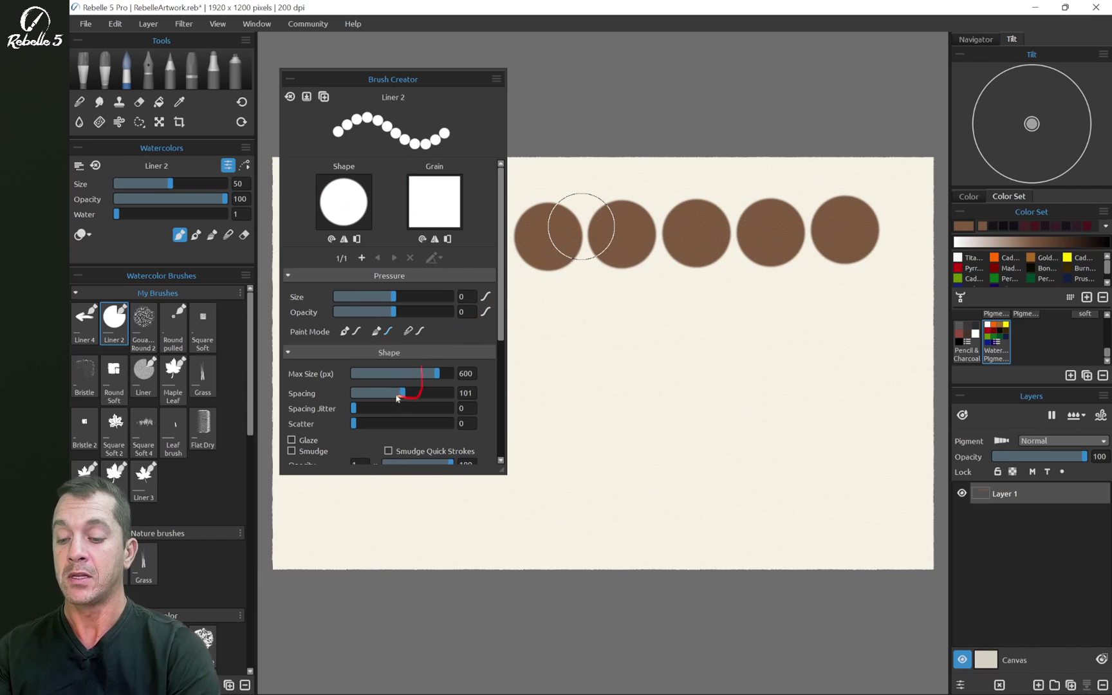
Lower spacing to 52, drop opacity to about half, and paint a row of overlapping dabs
drag(402, 394, 377, 399)
scroll(348, 422, down, 1)
key(ctrl+z)
key(ctrl+z)
key(ctrl+z)
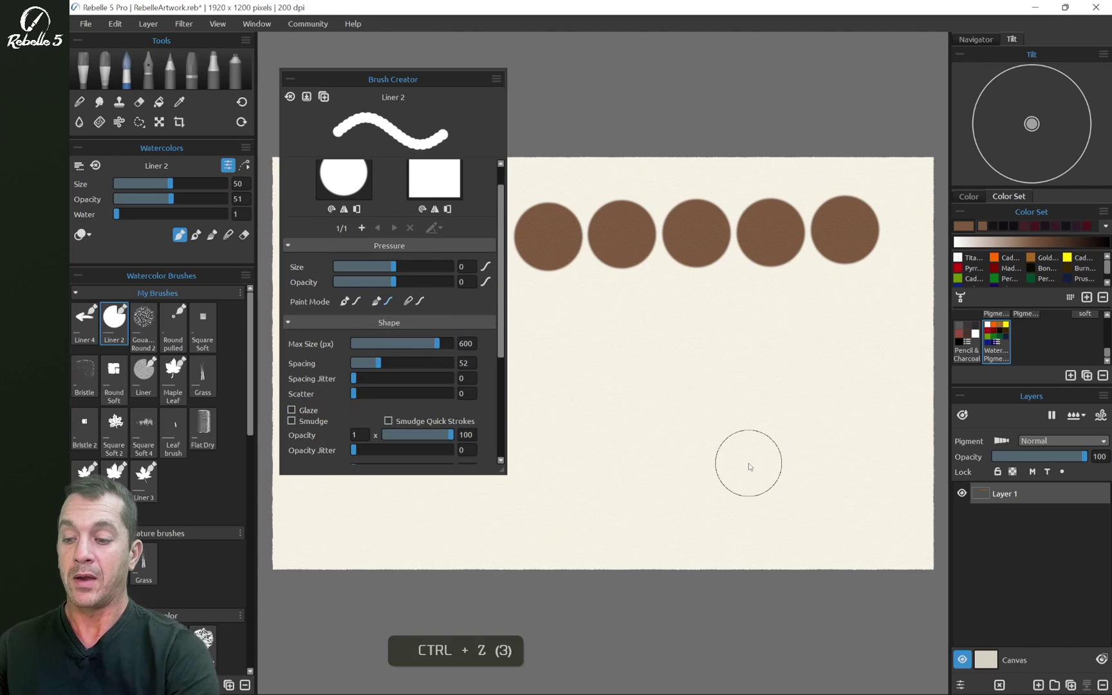
click(170, 199)
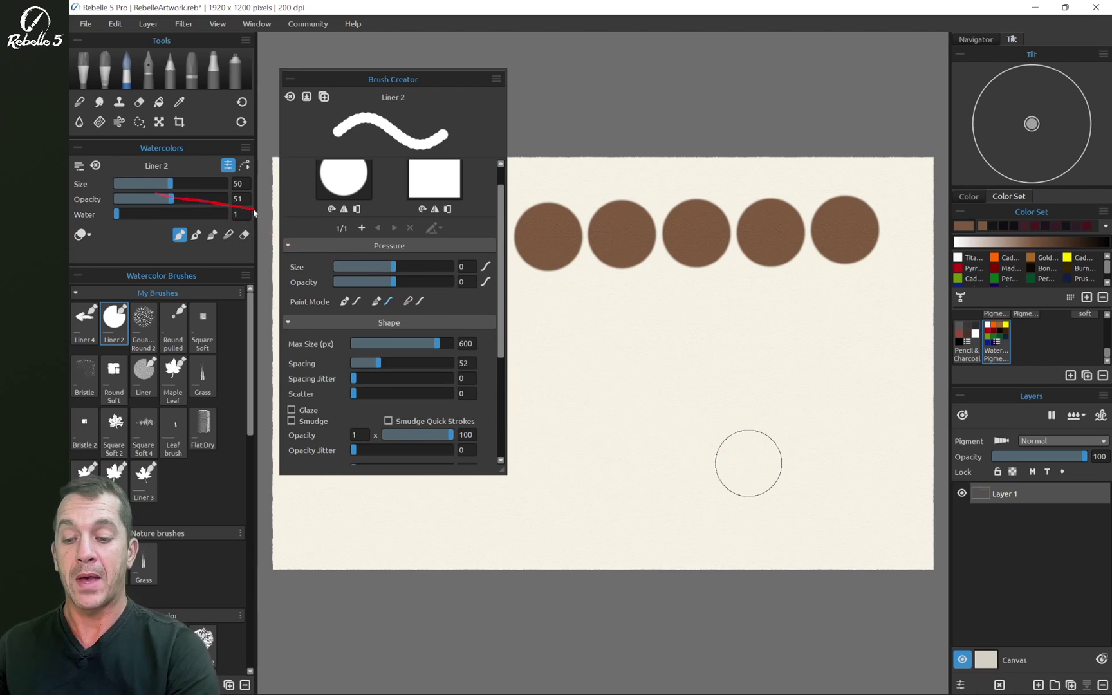
click(542, 324)
drag(560, 328, 863, 315)
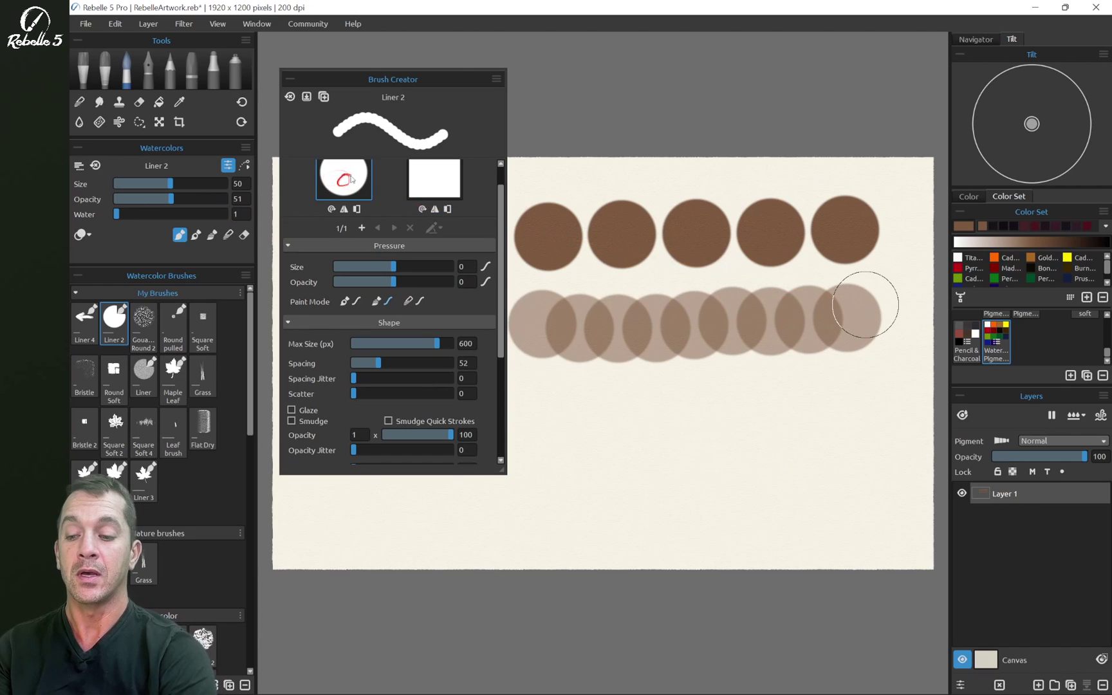
Reduce spacing to 24 and then 8, painting a tighter row and a nearly continuous stroke
drag(377, 363, 363, 366)
drag(542, 415, 852, 405)
drag(364, 364, 456, 356)
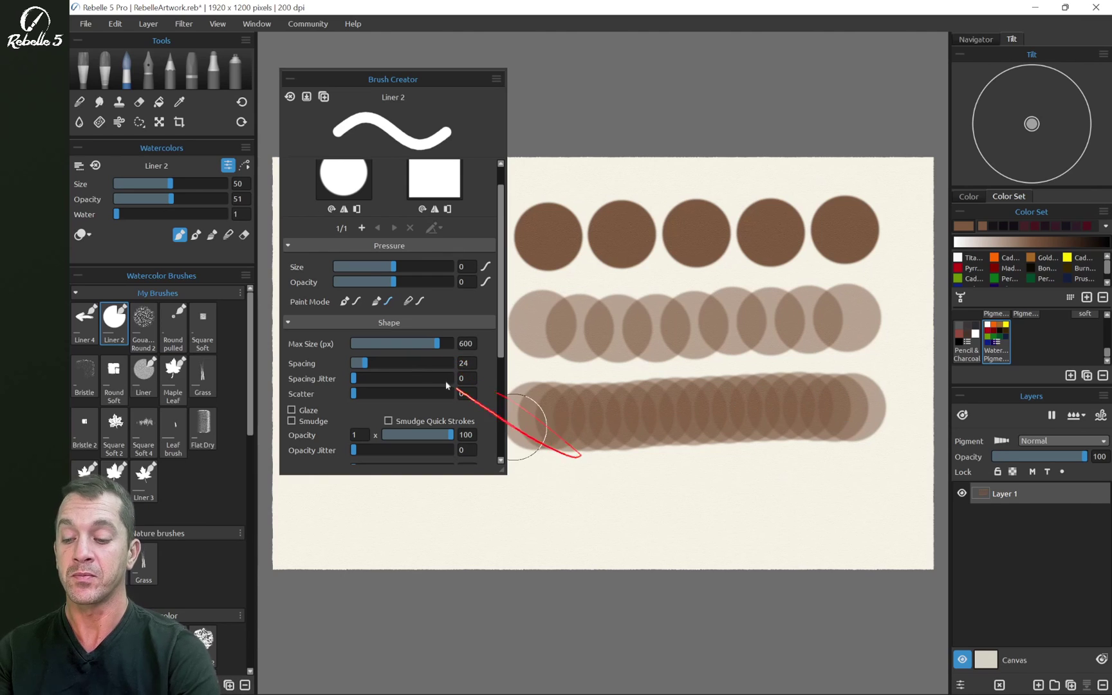
drag(364, 364, 354, 368)
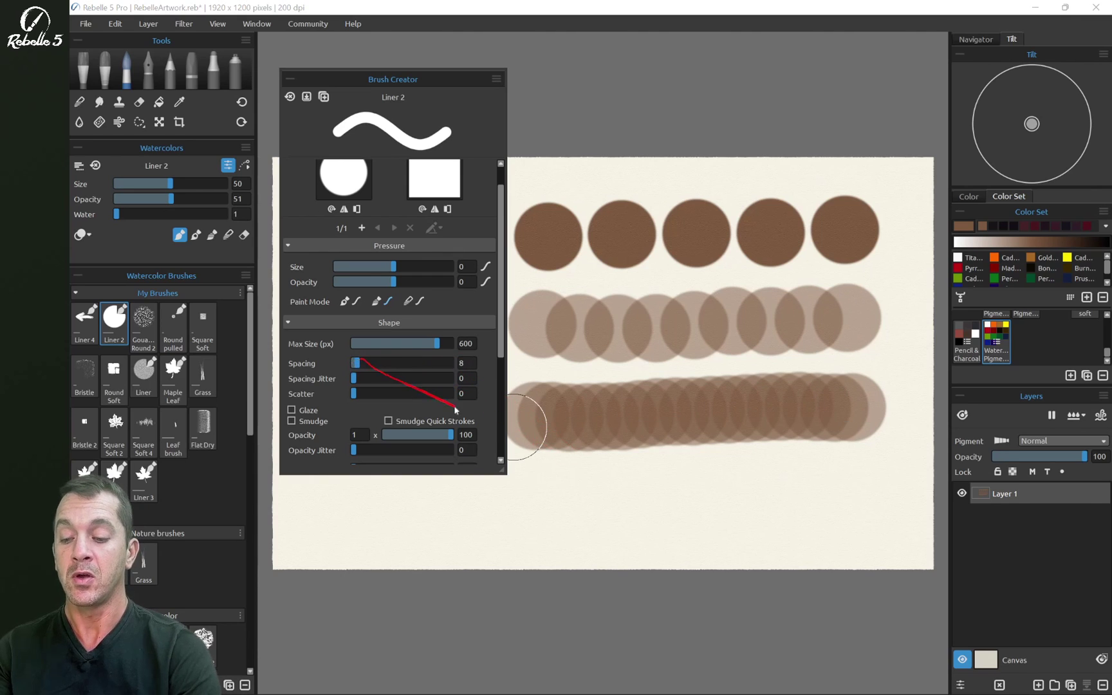
drag(523, 496, 885, 479)
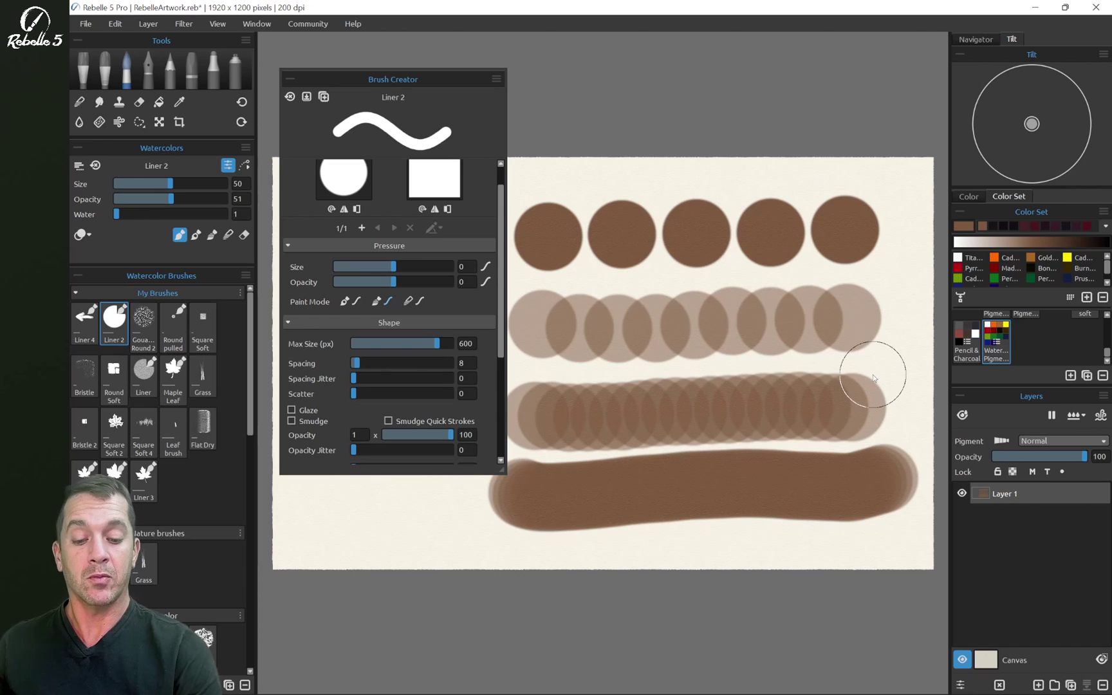
Try smudged test blobs at very low spacing, then undo them and widen spacing again
click(1009, 685)
drag(682, 226, 573, 261)
drag(399, 363, 368, 362)
key(ctrl+z)
key(ctrl+z)
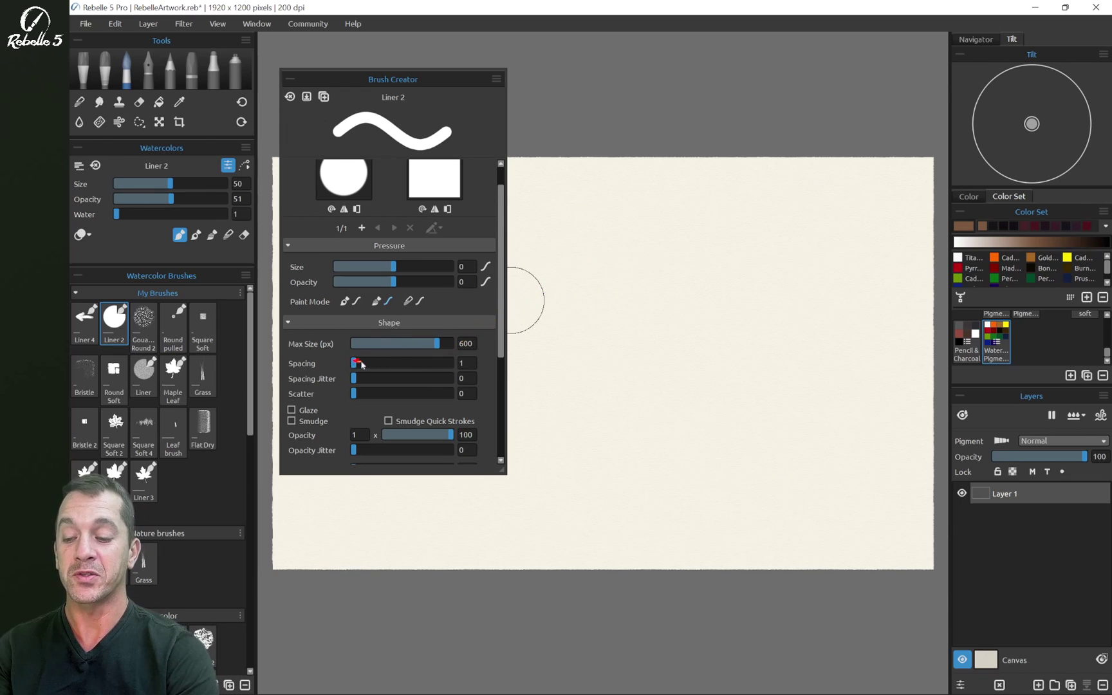
drag(362, 364, 382, 368)
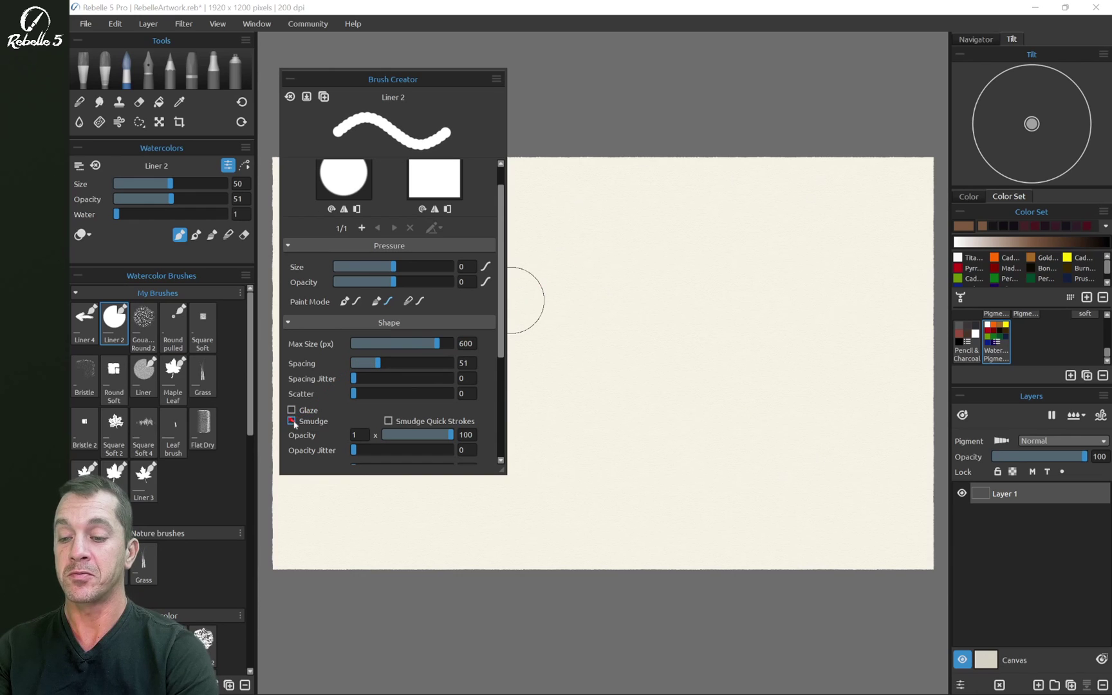
key(ctrl+z)
Paint smudged strokes at spacing 24, then turn Smudge off and paint an S-shaped stroke
mouse_move(551, 233)
mouse_down()
mouse_move(670, 241)
mouse_move(744, 314)
mouse_move(715, 389)
mouse_move(766, 444)
mouse_up()
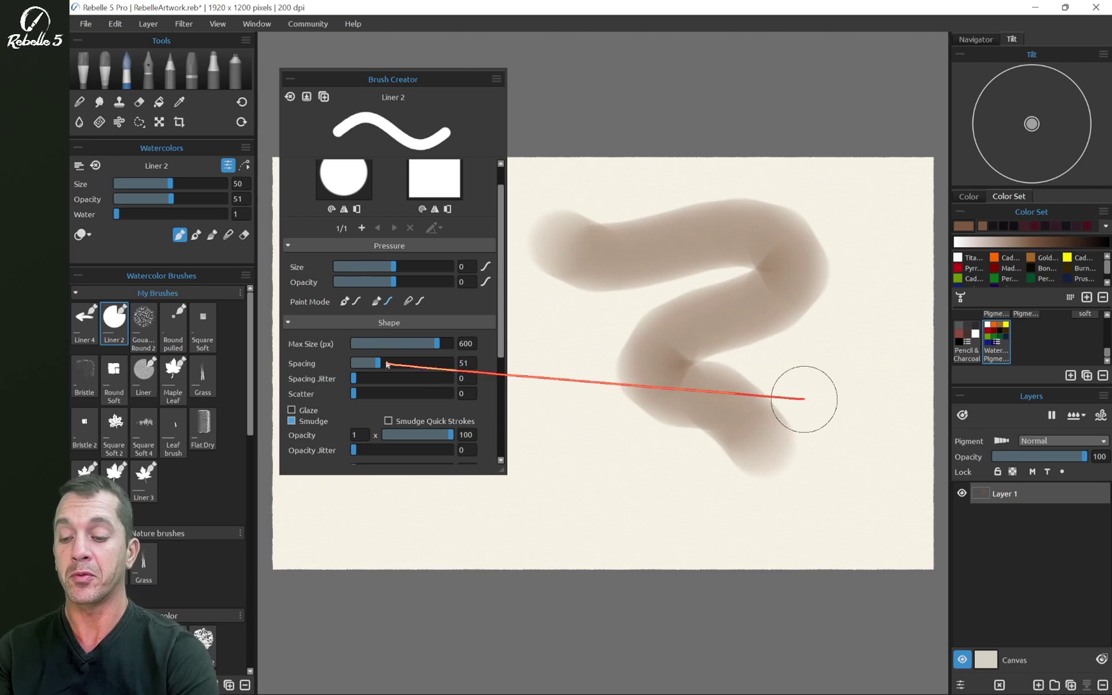
drag(380, 363, 370, 362)
mouse_move(508, 369)
mouse_down()
mouse_move(819, 348)
mouse_move(767, 474)
mouse_move(618, 385)
mouse_move(573, 419)
mouse_move(737, 521)
mouse_move(846, 487)
mouse_up()
key(ctrl+z)
key(ctrl+z)
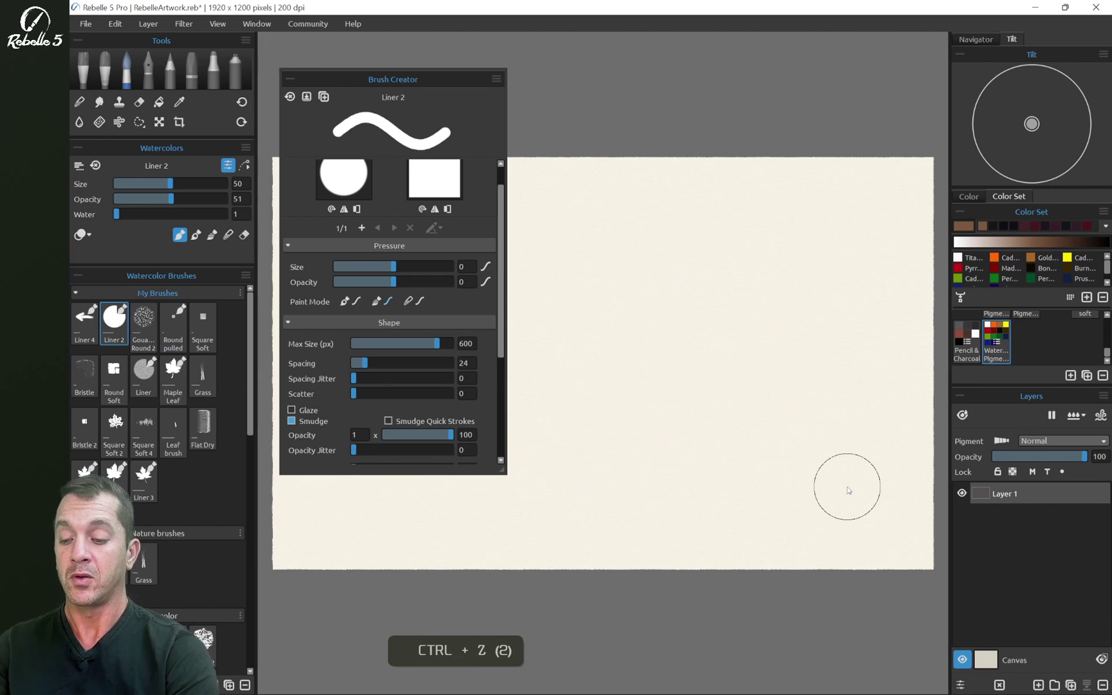
click(292, 421)
mouse_move(553, 278)
mouse_down()
mouse_move(672, 258)
mouse_move(765, 325)
mouse_move(766, 461)
mouse_move(814, 469)
mouse_up()
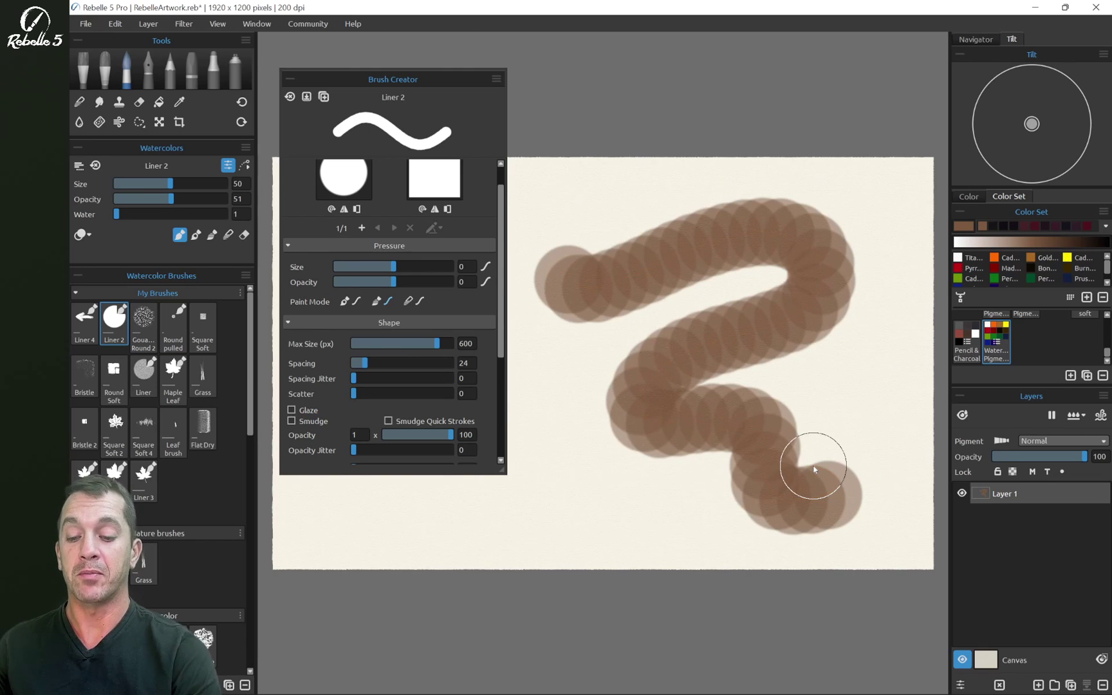
Compare a glazed Liner 2 stroke with a darker unglazed one, undoing the extra stroke
key(ctrl+z)
click(291, 410)
mouse_move(567, 331)
mouse_down()
mouse_move(652, 288)
mouse_move(755, 259)
mouse_move(746, 303)
mouse_move(669, 375)
mouse_move(776, 395)
mouse_move(730, 463)
mouse_up()
click(291, 410)
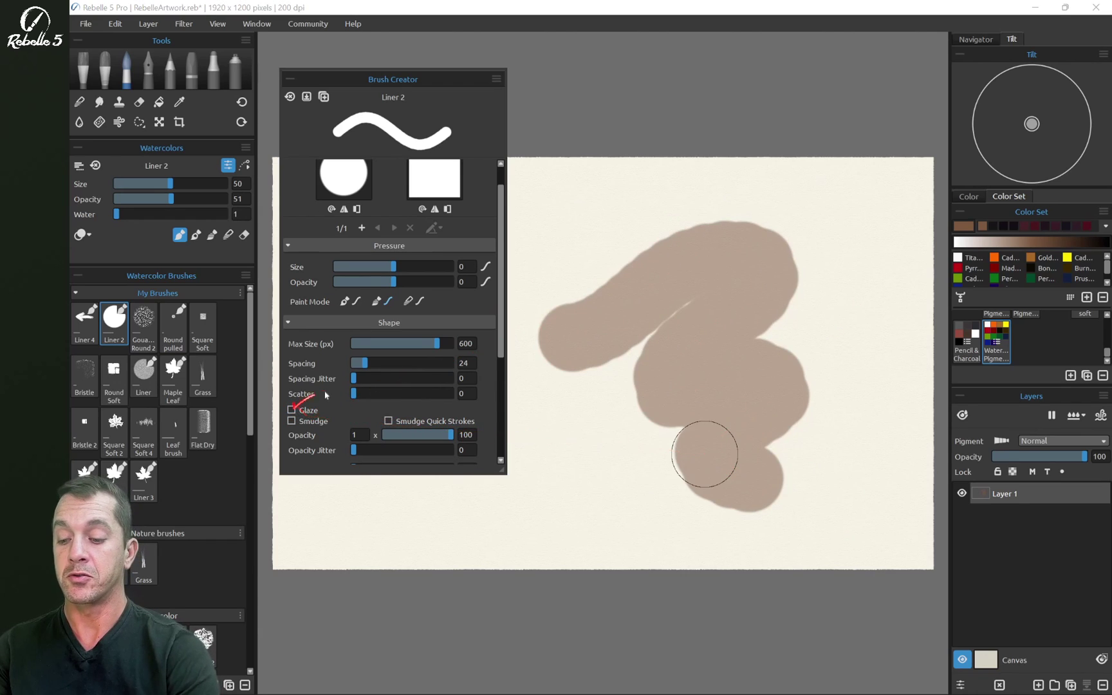
mouse_move(797, 229)
mouse_down()
mouse_move(890, 267)
mouse_move(868, 320)
mouse_move(902, 380)
mouse_move(849, 490)
mouse_move(853, 525)
mouse_move(704, 552)
mouse_up()
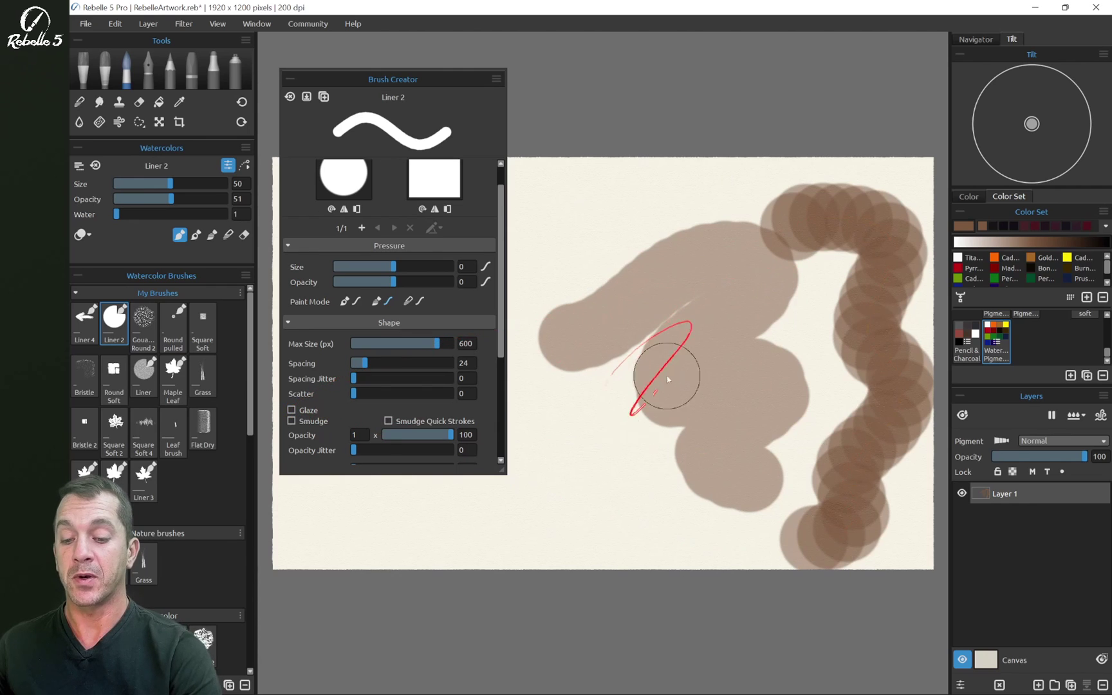
mouse_move(605, 192)
mouse_down()
mouse_move(708, 358)
mouse_move(663, 470)
mouse_move(626, 483)
mouse_up()
key(ctrl+z)
Turn Glaze back on and paint several overlapping glazed strokes that darken where they cross
click(291, 410)
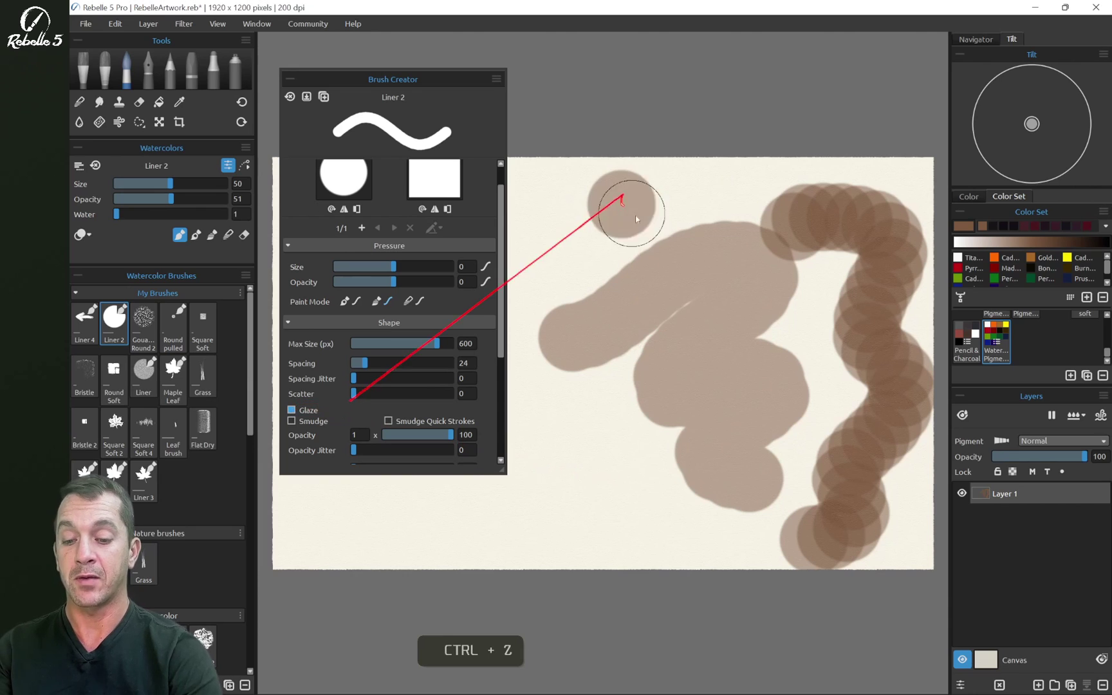
mouse_move(620, 194)
mouse_down()
mouse_move(719, 364)
mouse_move(559, 504)
mouse_move(578, 484)
mouse_up()
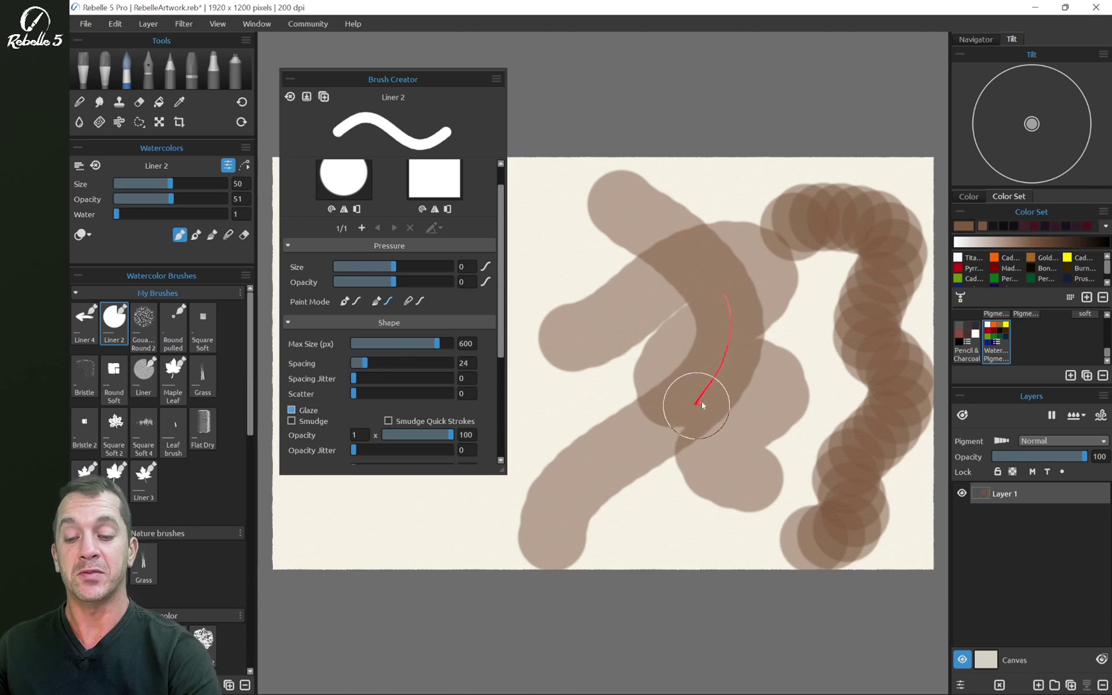
mouse_move(546, 240)
mouse_down()
mouse_move(559, 319)
mouse_move(607, 397)
mouse_move(696, 425)
mouse_move(776, 372)
mouse_move(783, 301)
mouse_move(734, 261)
mouse_move(715, 324)
mouse_move(748, 410)
mouse_move(713, 485)
mouse_move(630, 515)
mouse_move(417, 505)
mouse_move(331, 531)
mouse_move(425, 554)
mouse_move(545, 449)
mouse_move(628, 511)
mouse_move(739, 546)
mouse_up()
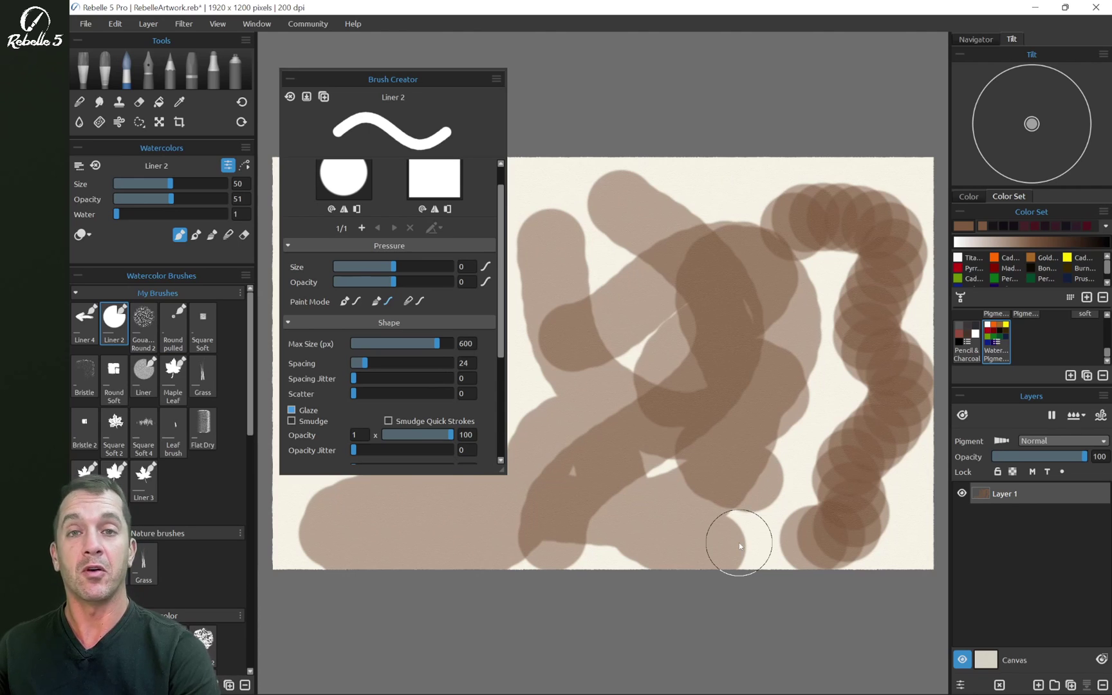
drag(611, 467, 603, 335)
drag(647, 393, 739, 325)
drag(569, 413, 611, 372)
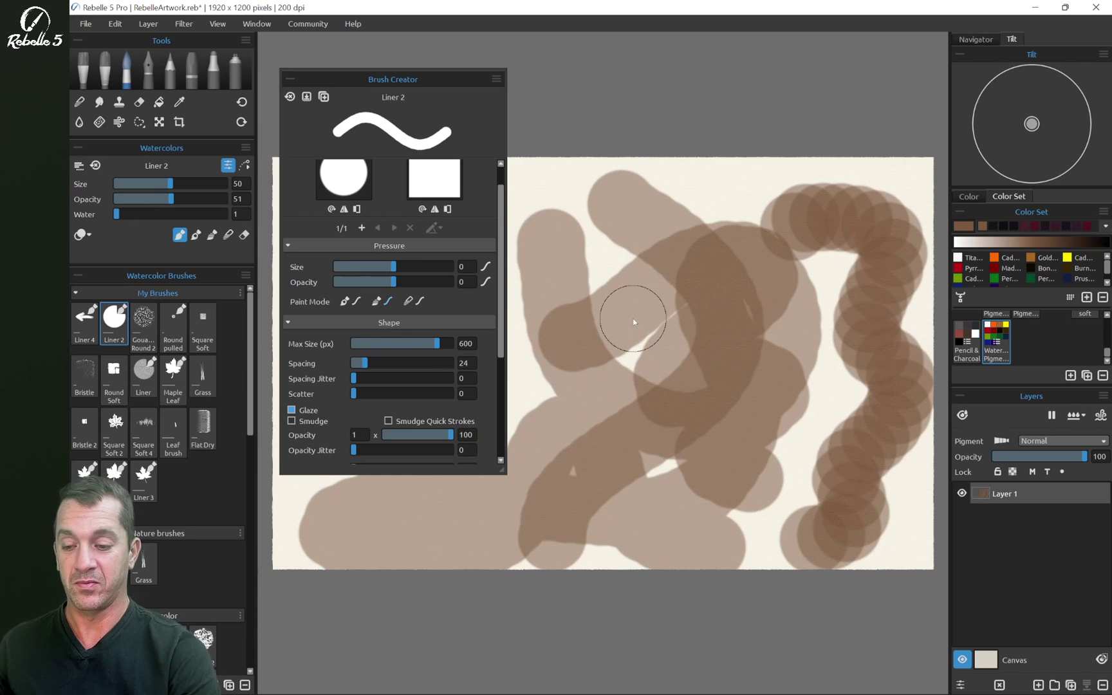
drag(496, 344, 293, 414)
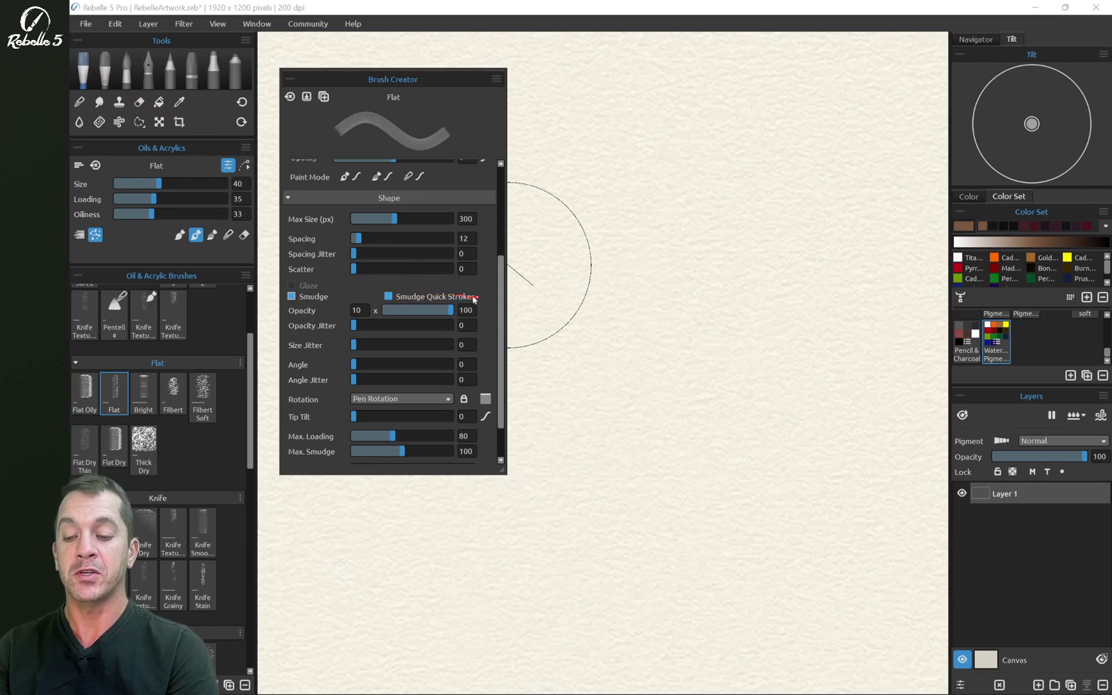
Select the Oils & Acrylics Flat brush and paint two broad oil strokes
drag(469, 298, 299, 214)
mouse_move(90, 106)
mouse_down()
mouse_move(186, 116)
mouse_move(148, 322)
mouse_up()
drag(125, 408, 114, 402)
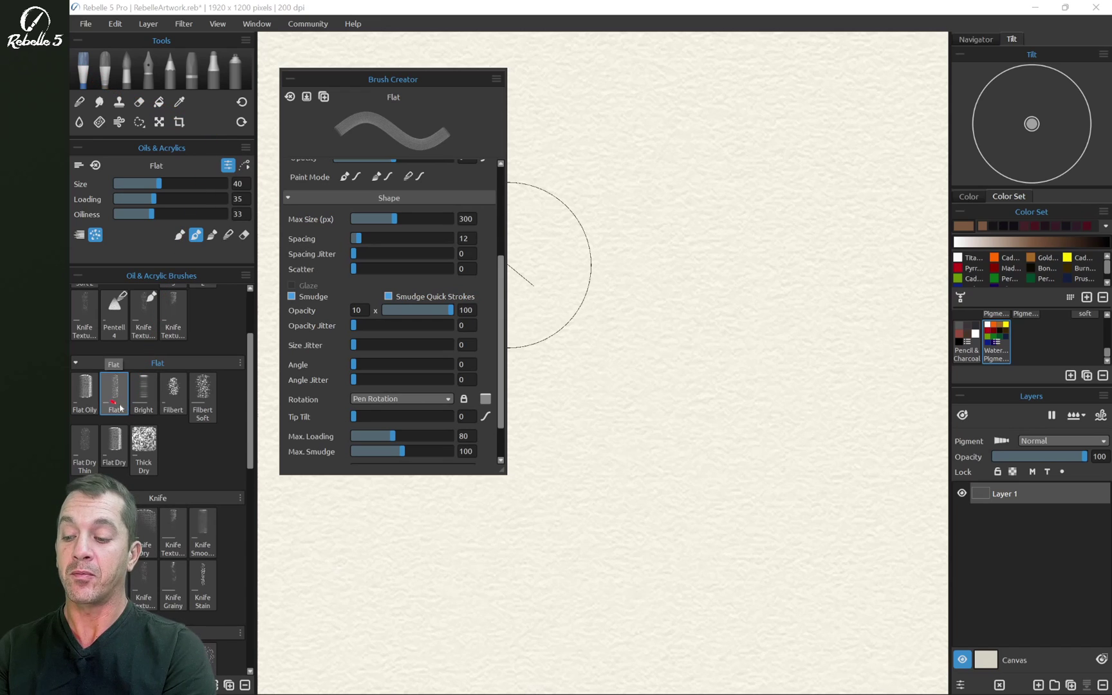
drag(573, 209, 1084, 214)
drag(583, 418, 1041, 417)
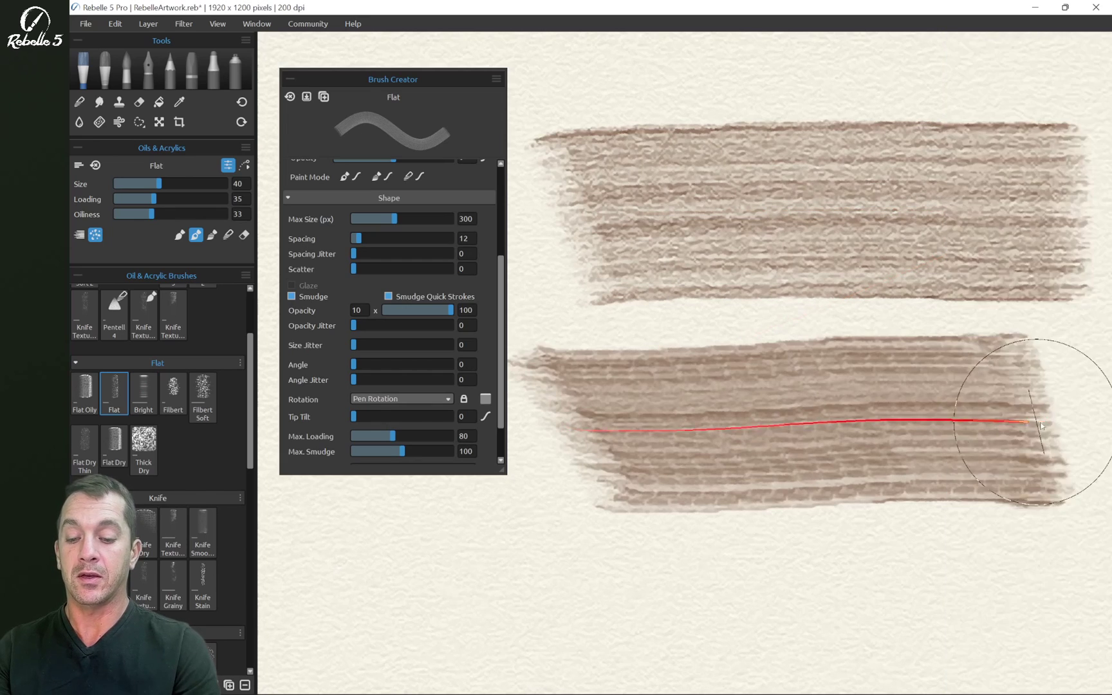
Turn off Smudge Quick Strokes for the Flat brush and undo the previous stroke
scroll(744, 435, down, 2)
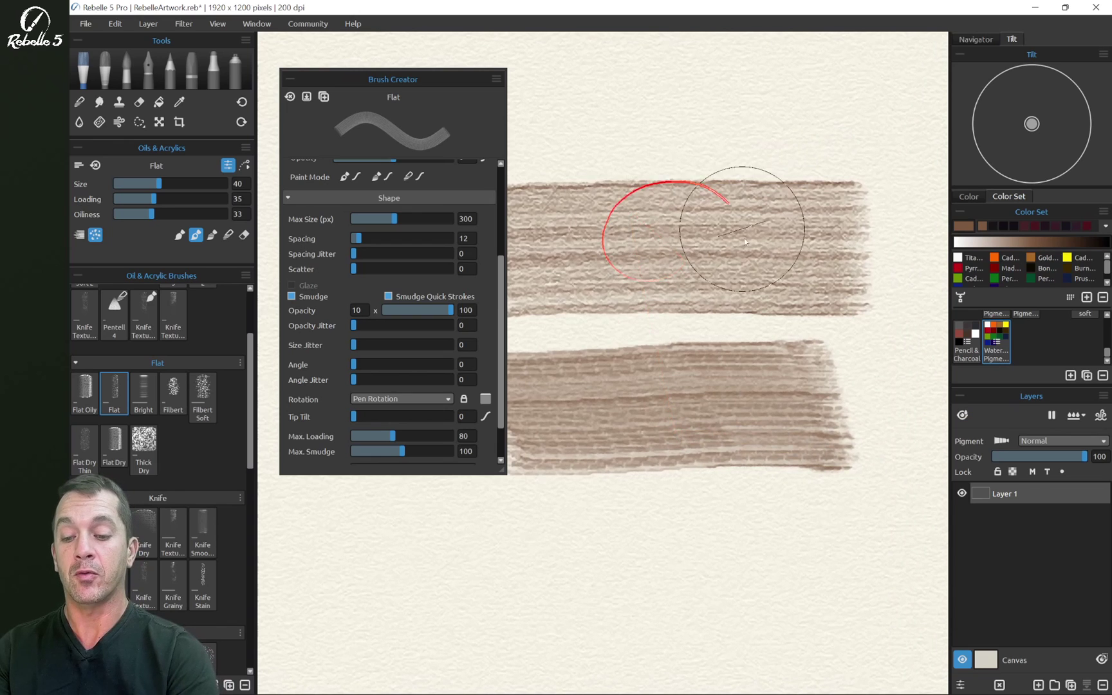
scroll(501, 285, up, 5)
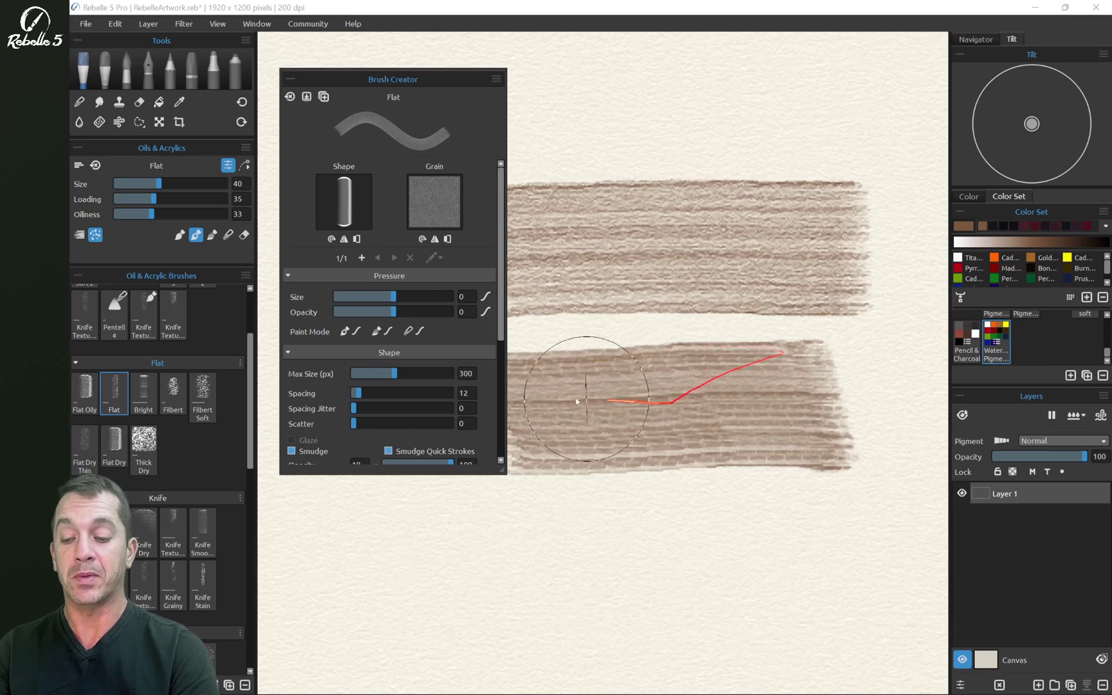
click(400, 449)
scroll(498, 308, down, 4)
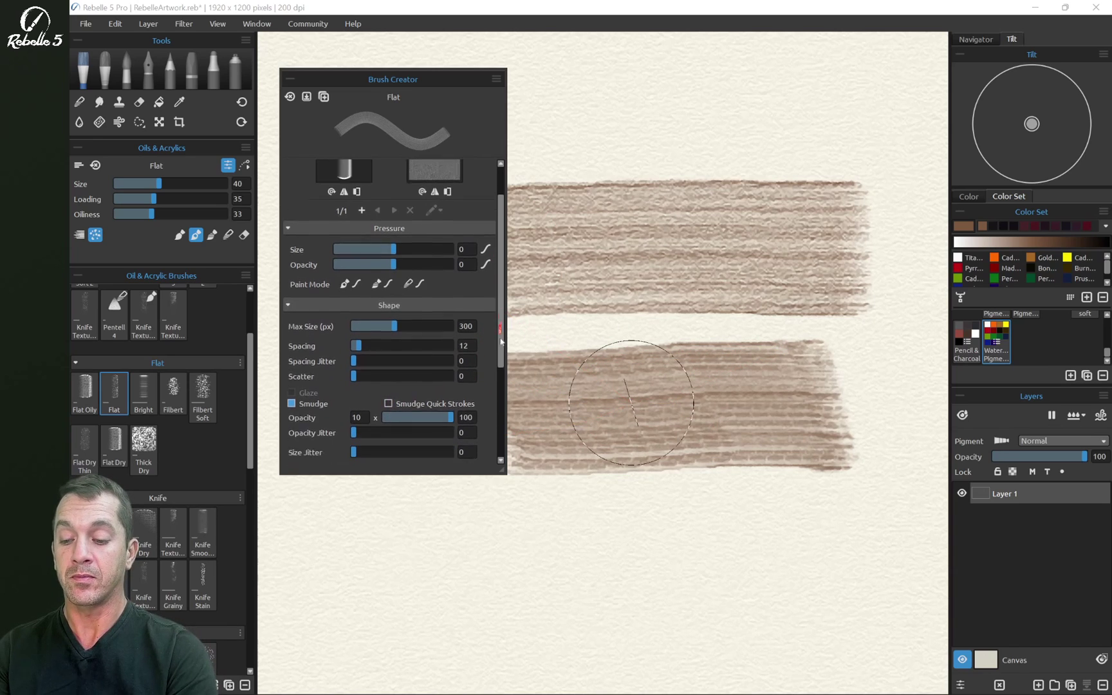
key(n)
key(o)
scroll(735, 376, down, 3)
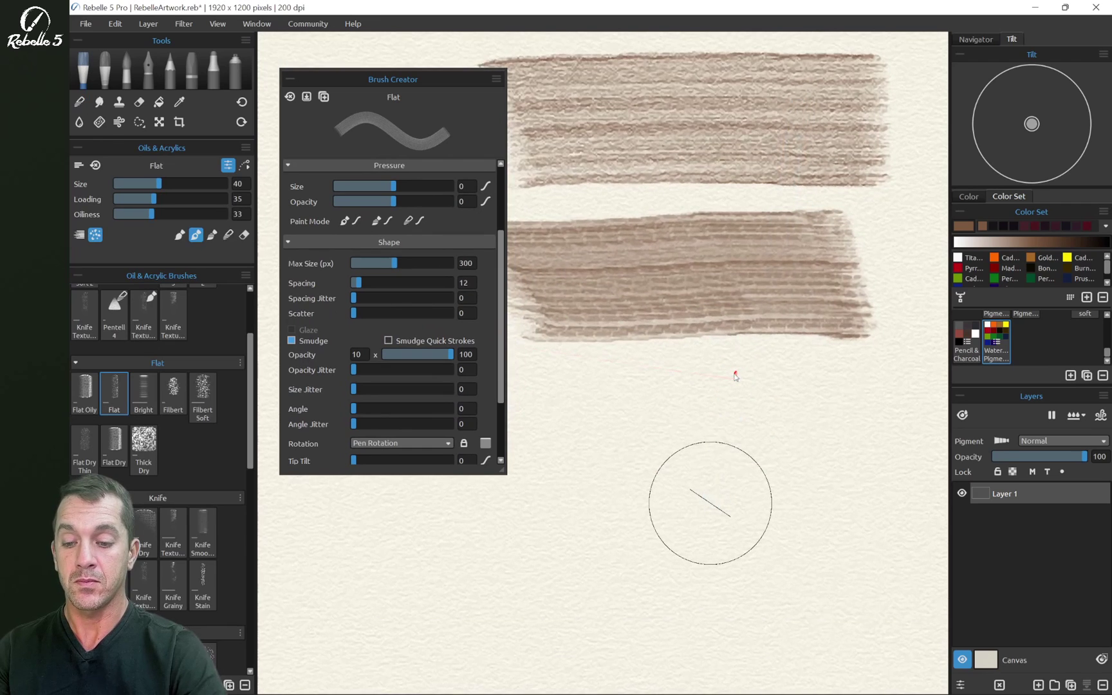
key(ctrl+z)
Test quick oil strokes over the painted bands, then clear the layer with Delete
drag(529, 444, 936, 412)
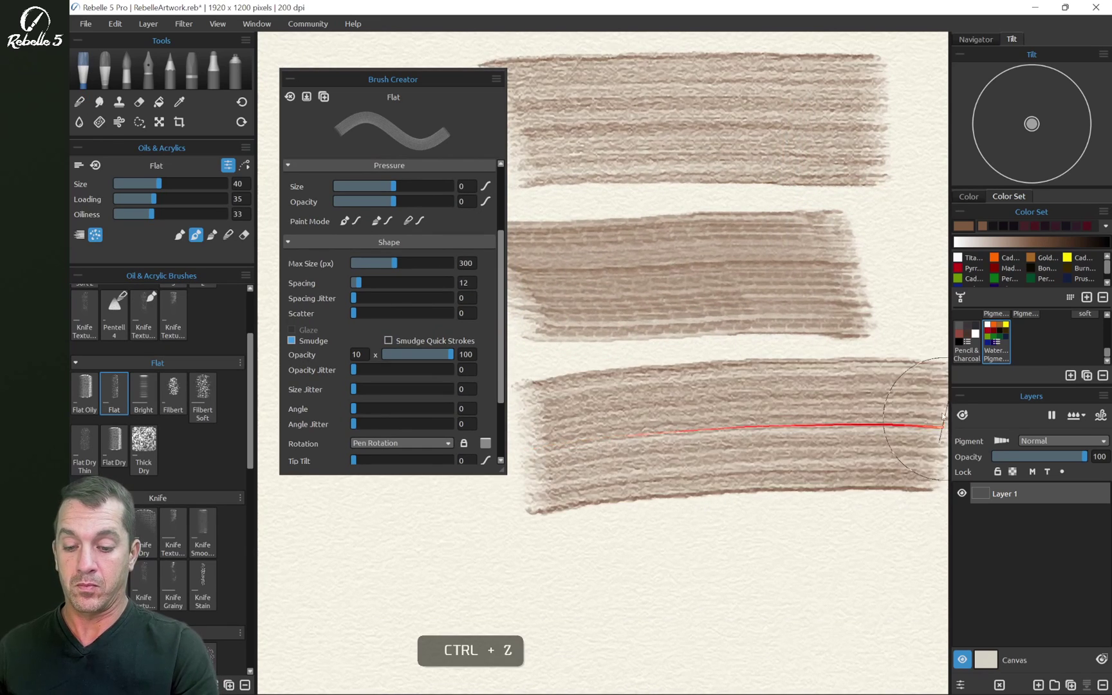
mouse_move(658, 372)
mouse_down()
mouse_move(621, 251)
mouse_move(682, 283)
mouse_up()
drag(711, 353, 723, 277)
drag(640, 258, 739, 239)
drag(744, 422, 596, 447)
drag(805, 419, 694, 417)
key(Delete)
scroll(311, 241, down, 2)
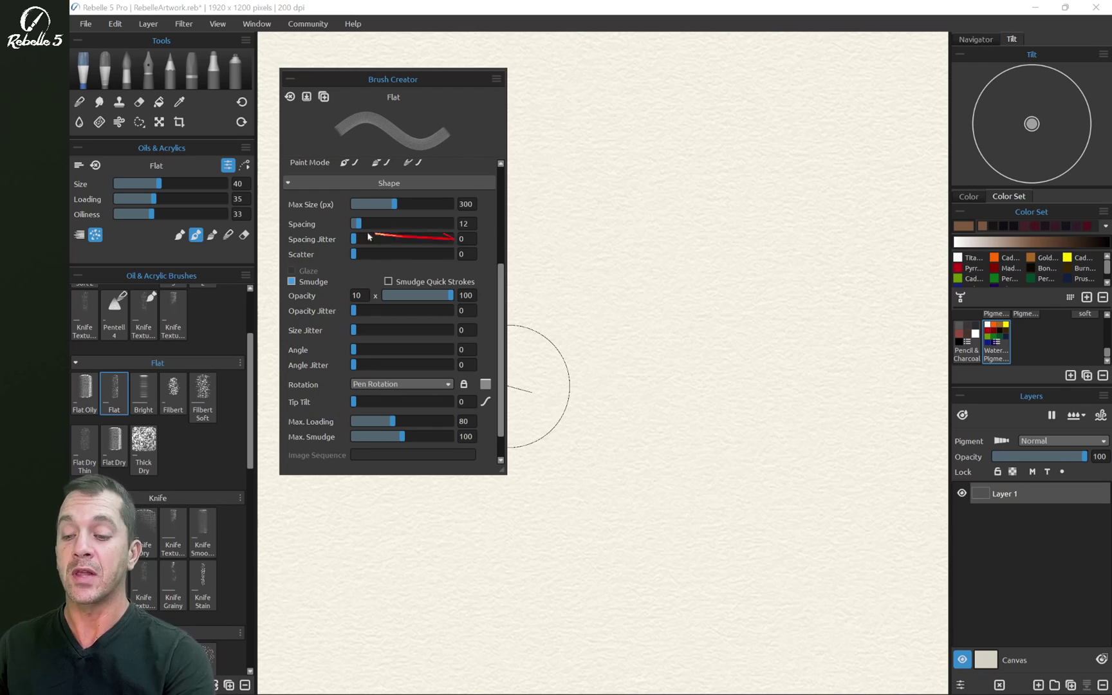
Pick Watercolor Liner 2, shrink it, set spacing to 66, and paint an even row of dabs
click(127, 71)
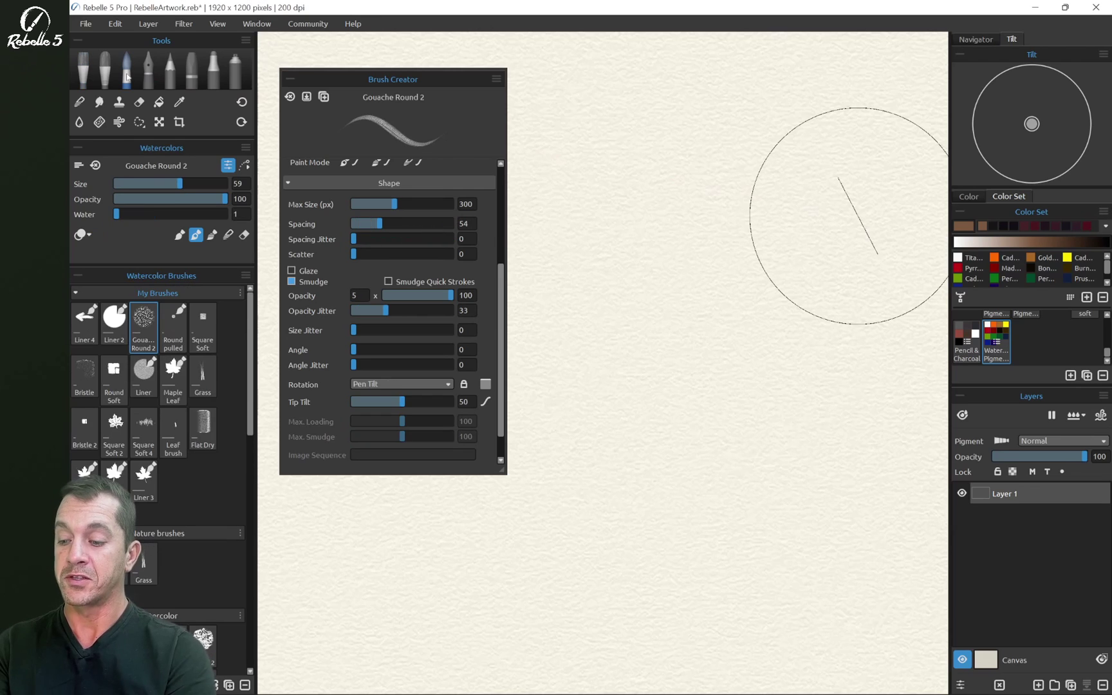
click(114, 321)
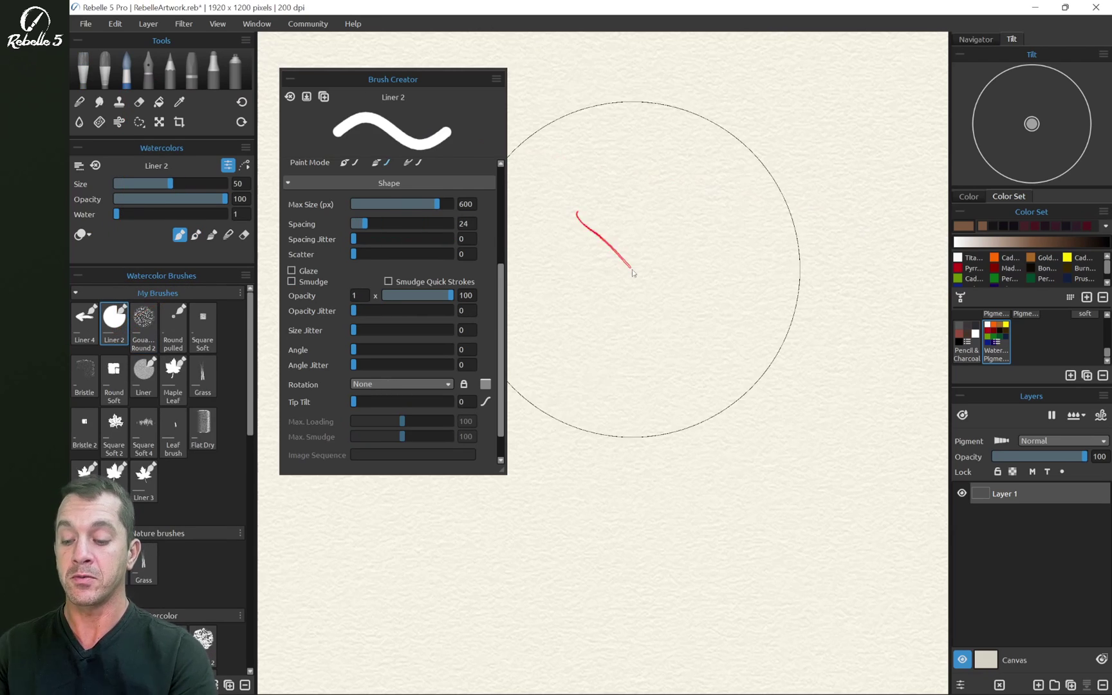
mouse_move(702, 298)
mouse_down()
mouse_move(715, 294)
mouse_move(660, 300)
mouse_move(669, 308)
mouse_move(660, 291)
mouse_up()
drag(563, 272, 827, 272)
key(ctrl+z)
drag(365, 223, 384, 225)
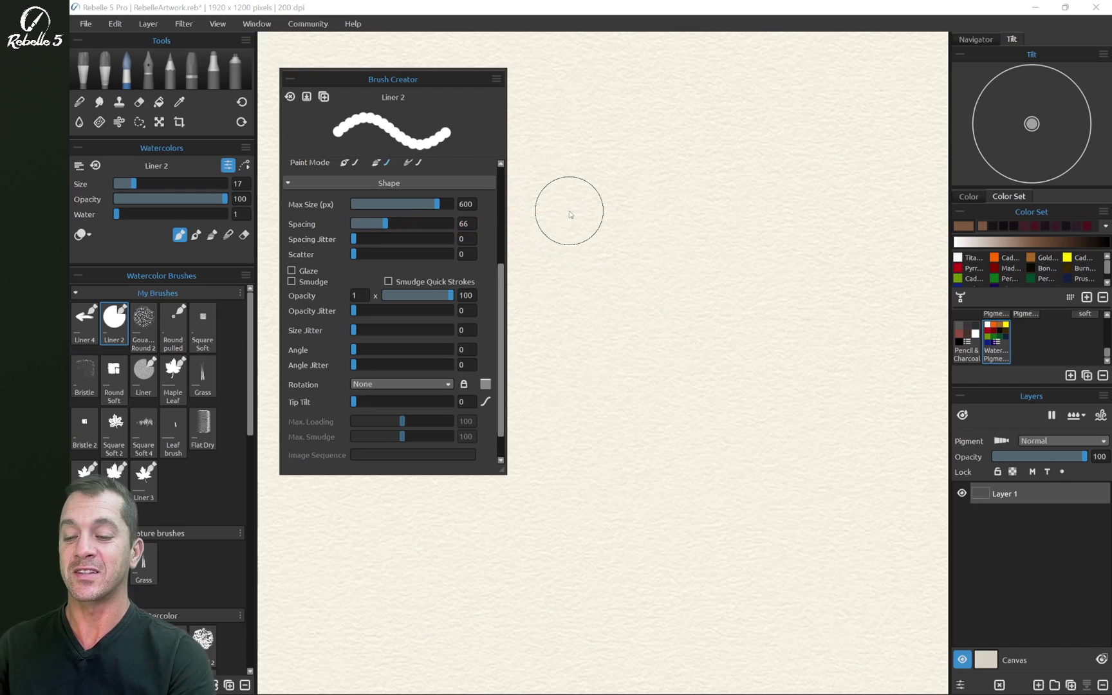
mouse_move(558, 181)
mouse_down()
mouse_move(772, 185)
mouse_move(877, 170)
mouse_up()
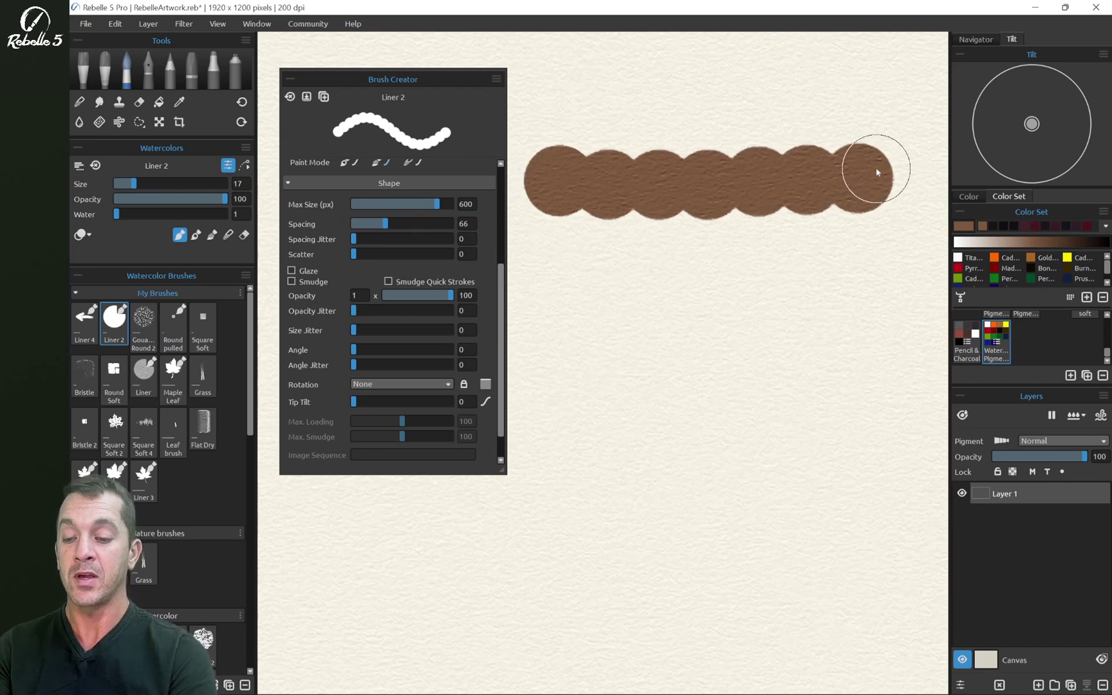
Paint three more rows with spacing jitter rising to 41 and maximum, then reset jitter to 0
drag(384, 239, 399, 241)
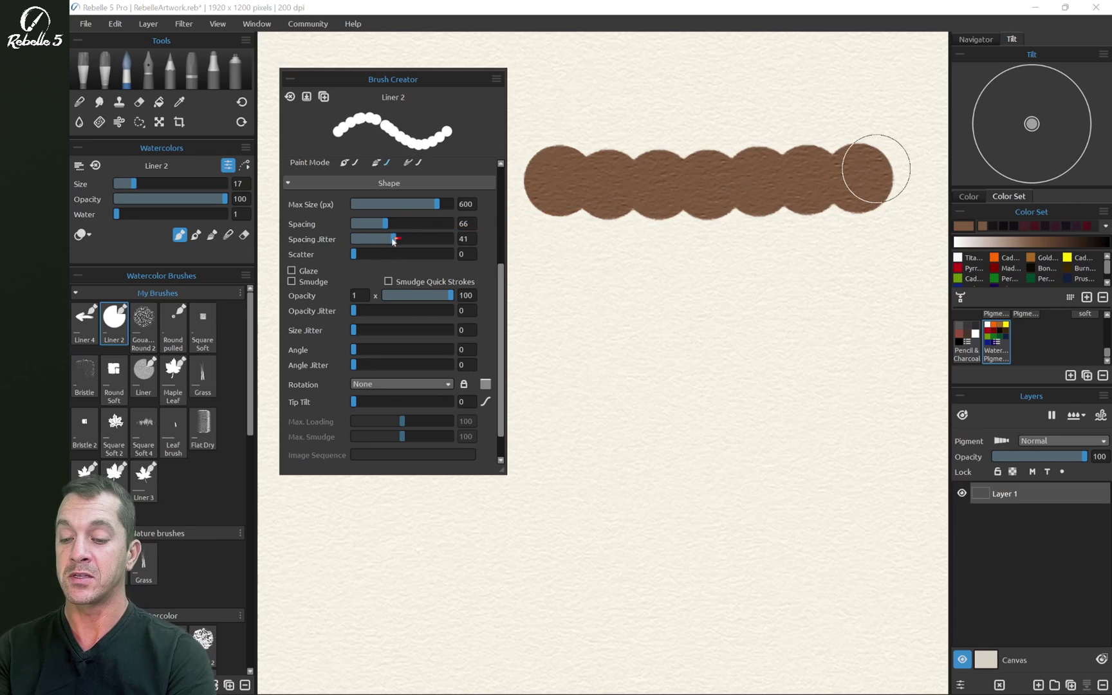
drag(559, 291, 938, 293)
click(395, 239)
mouse_move(566, 390)
mouse_down()
mouse_move(626, 402)
mouse_move(913, 390)
mouse_up()
drag(446, 237, 500, 240)
mouse_move(541, 501)
mouse_down()
mouse_move(715, 501)
mouse_move(906, 483)
mouse_up()
drag(395, 239, 353, 240)
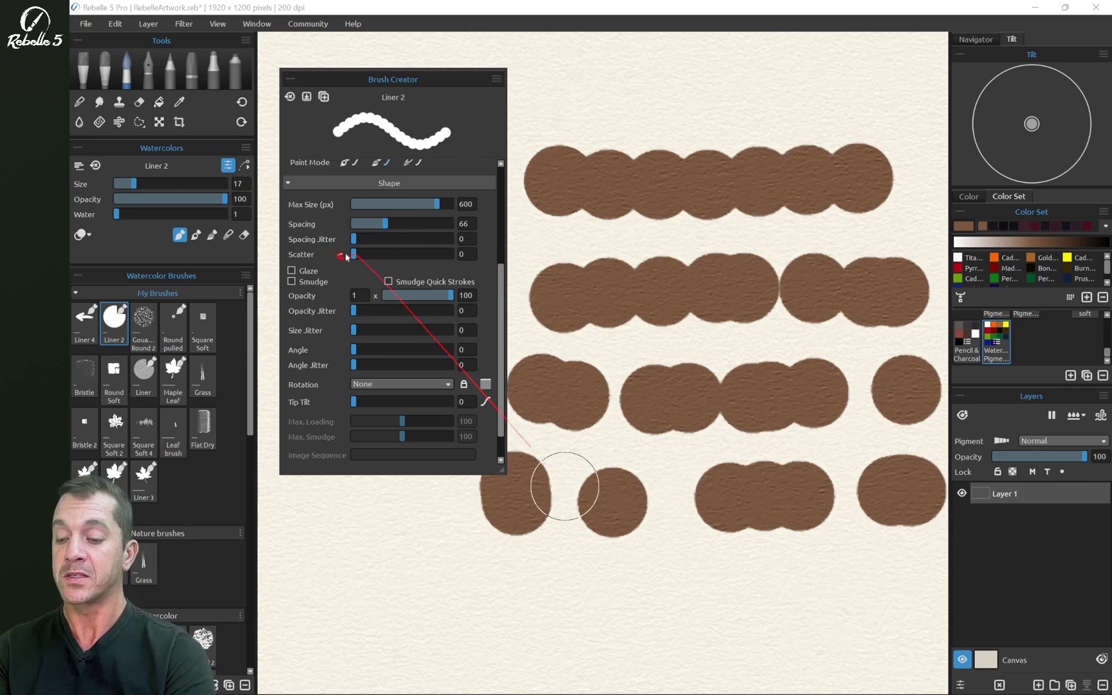
Paint a dab stroke at Scatter 7, 96 and then 200, and empty the layer with Clear Layer
drag(353, 254, 356, 255)
mouse_move(547, 571)
mouse_down()
mouse_move(488, 590)
mouse_move(881, 596)
mouse_move(898, 578)
mouse_up()
drag(745, 534, 729, 316)
drag(370, 253, 400, 253)
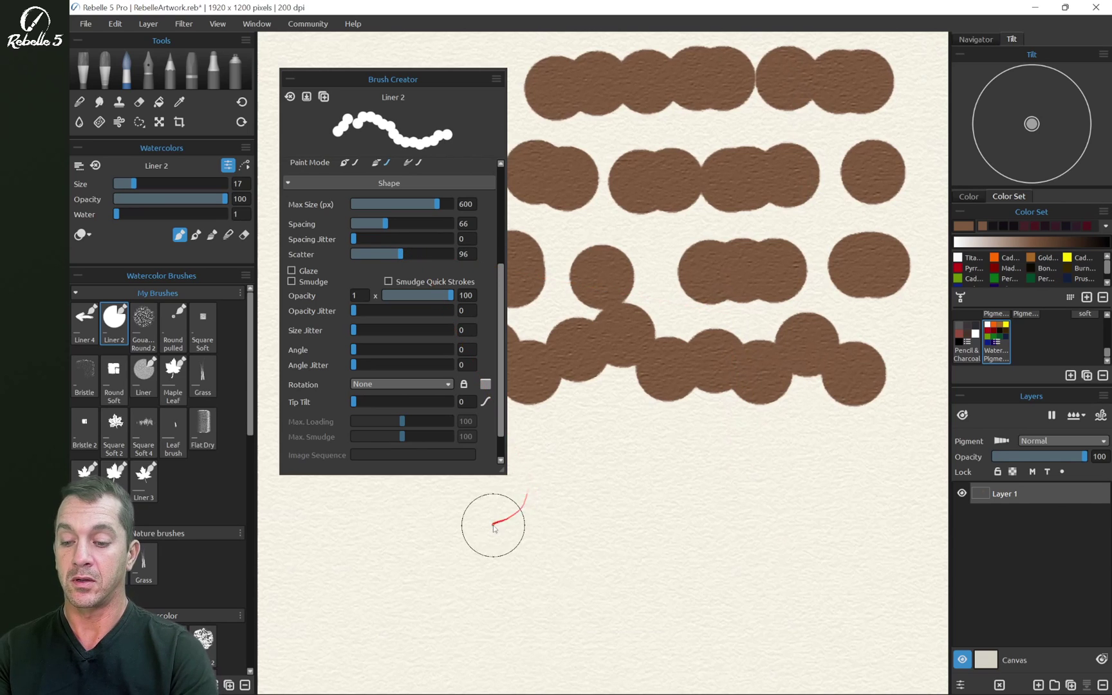
mouse_move(496, 523)
mouse_down()
mouse_move(819, 529)
mouse_move(800, 494)
mouse_move(828, 227)
mouse_move(821, 132)
mouse_up()
drag(400, 254, 449, 265)
mouse_move(518, 525)
mouse_down()
mouse_move(516, 552)
mouse_move(845, 542)
mouse_move(915, 528)
mouse_up()
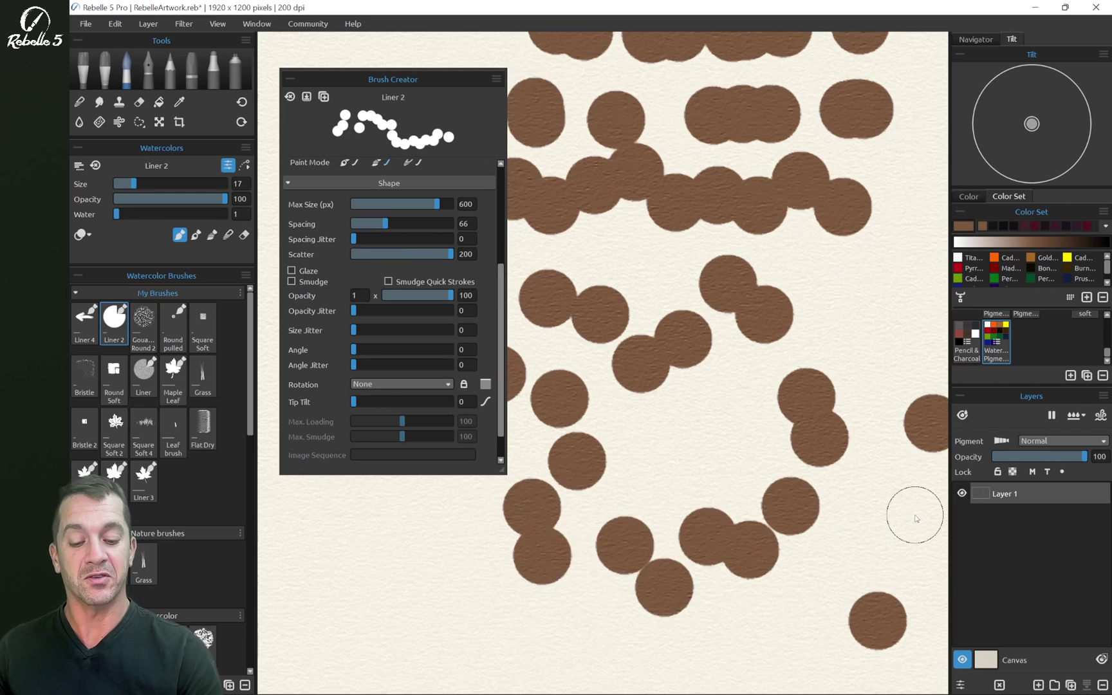
click(1000, 684)
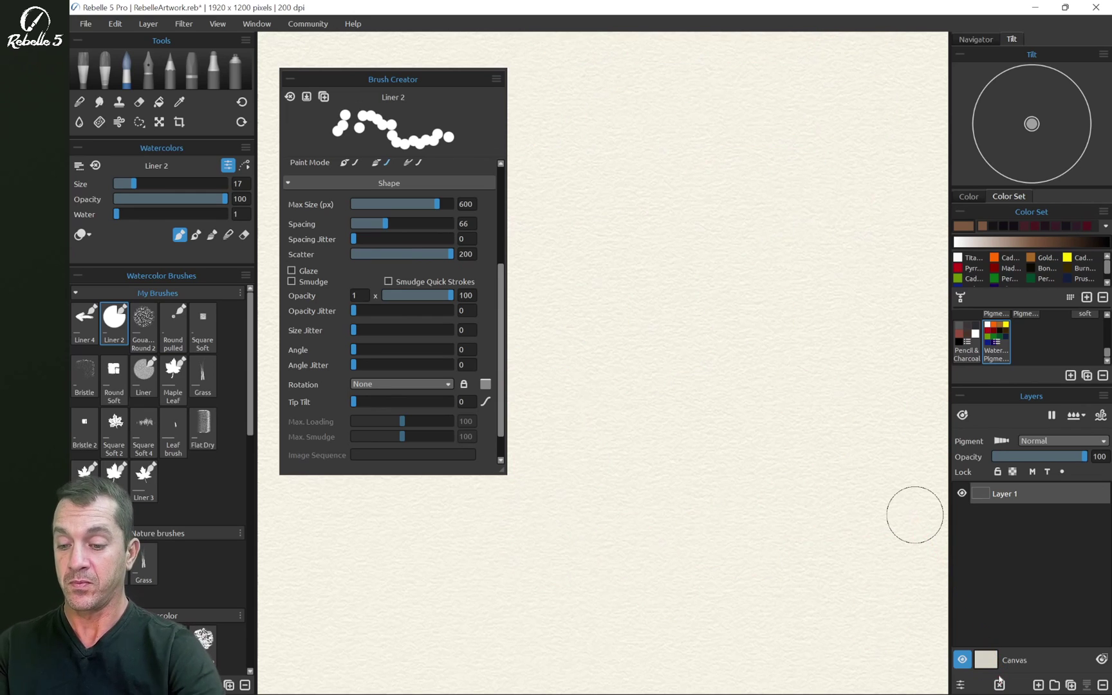
Set Scatter back to 0 and the Opacity multiplier to 1
drag(450, 255, 331, 262)
click(291, 269)
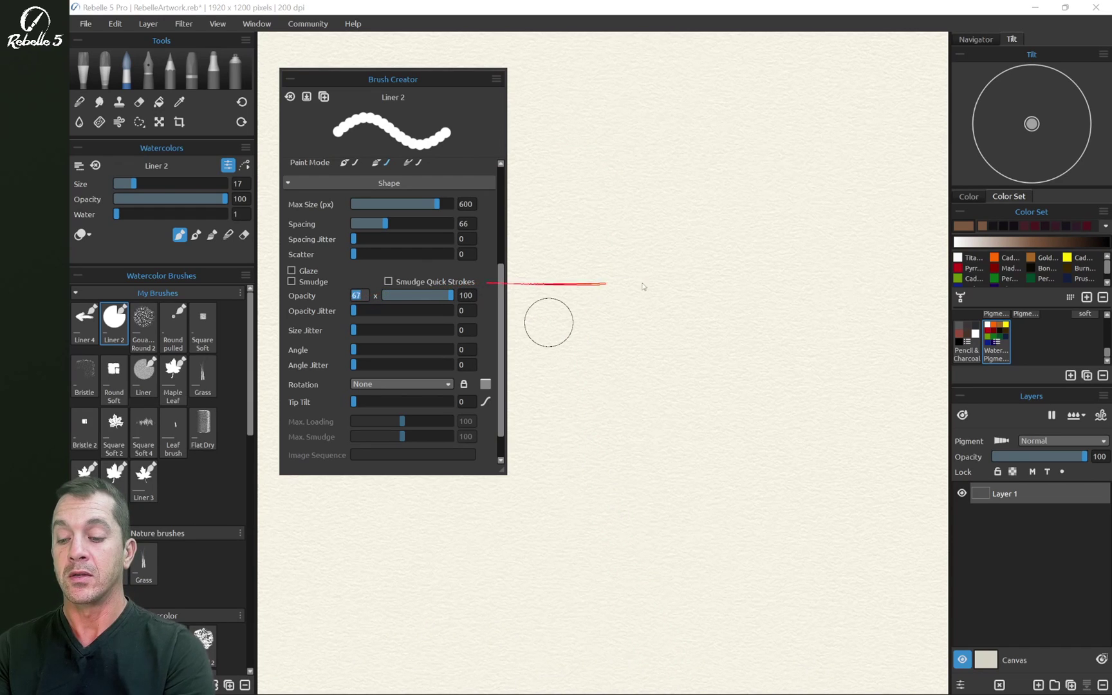
text(100)
key(BackSpace)
key(BackSpace)
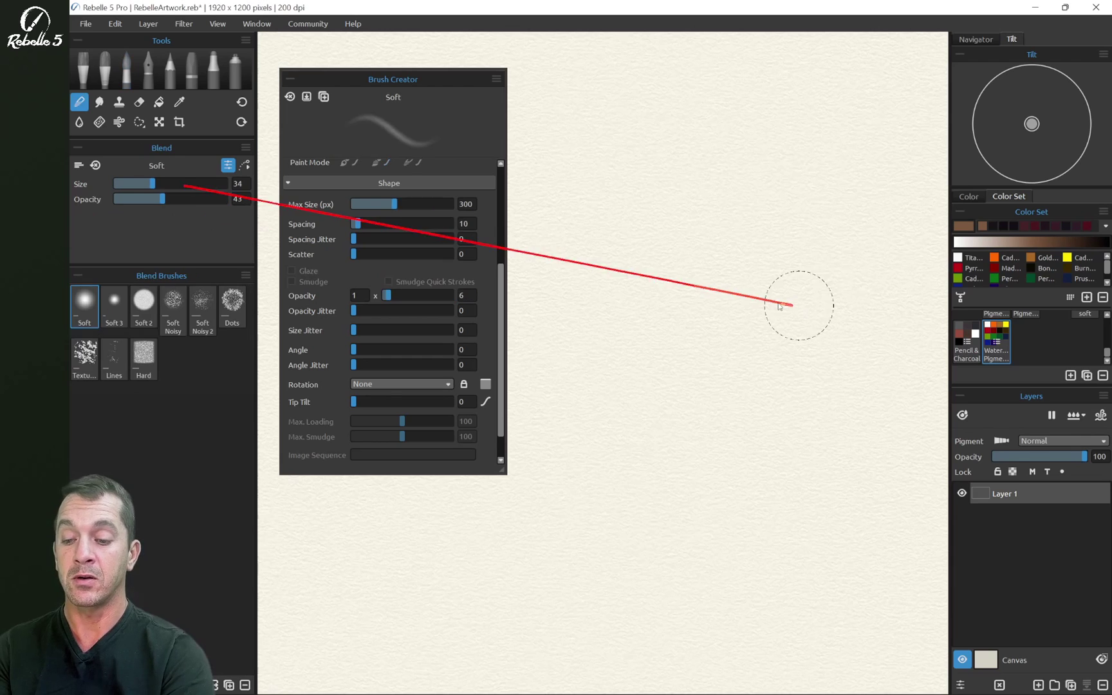
Paint translucent dab rows at opacity 50 and then 23
drag(450, 295, 415, 303)
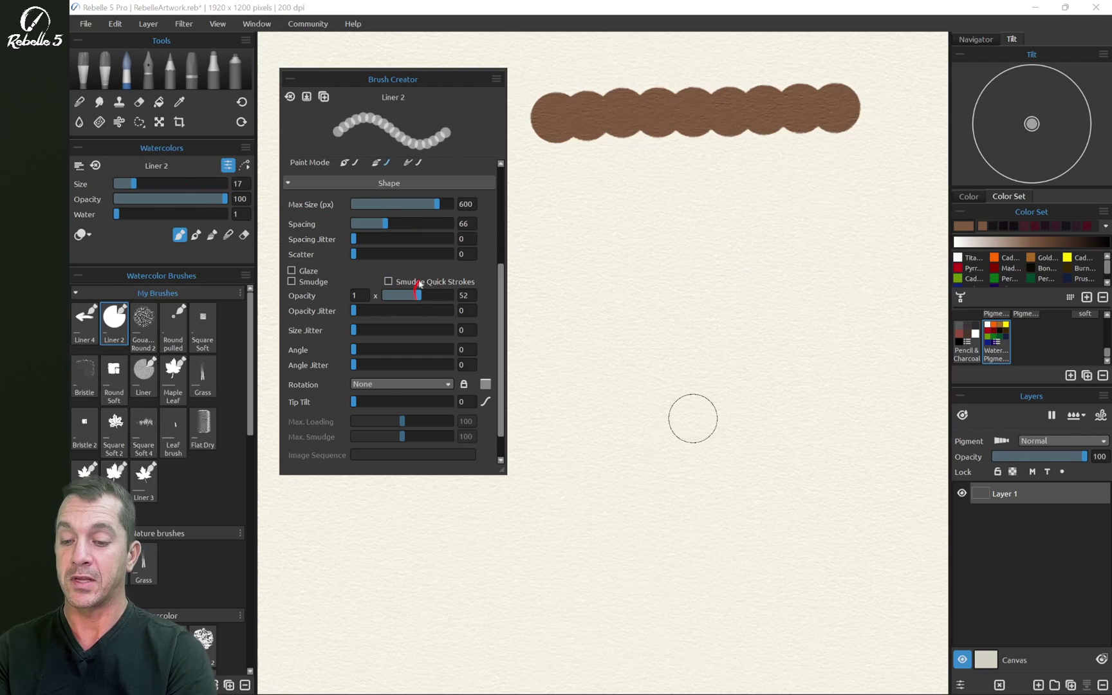
drag(549, 195, 868, 186)
drag(418, 295, 398, 302)
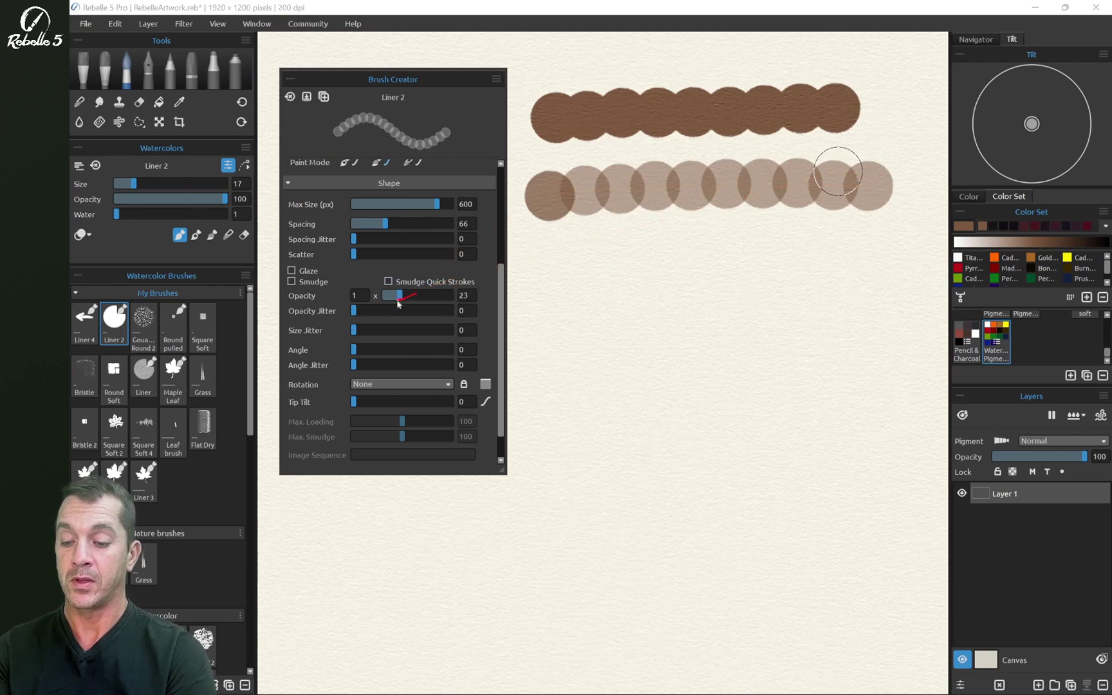
drag(541, 283, 873, 243)
click(357, 296)
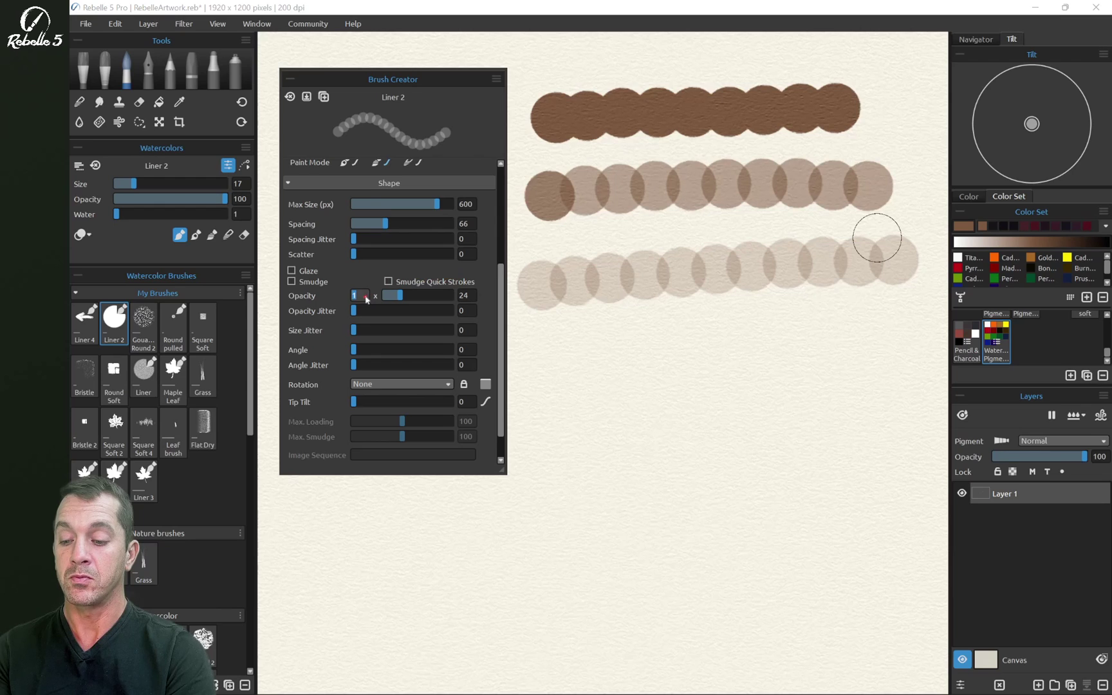
drag(546, 351, 897, 328)
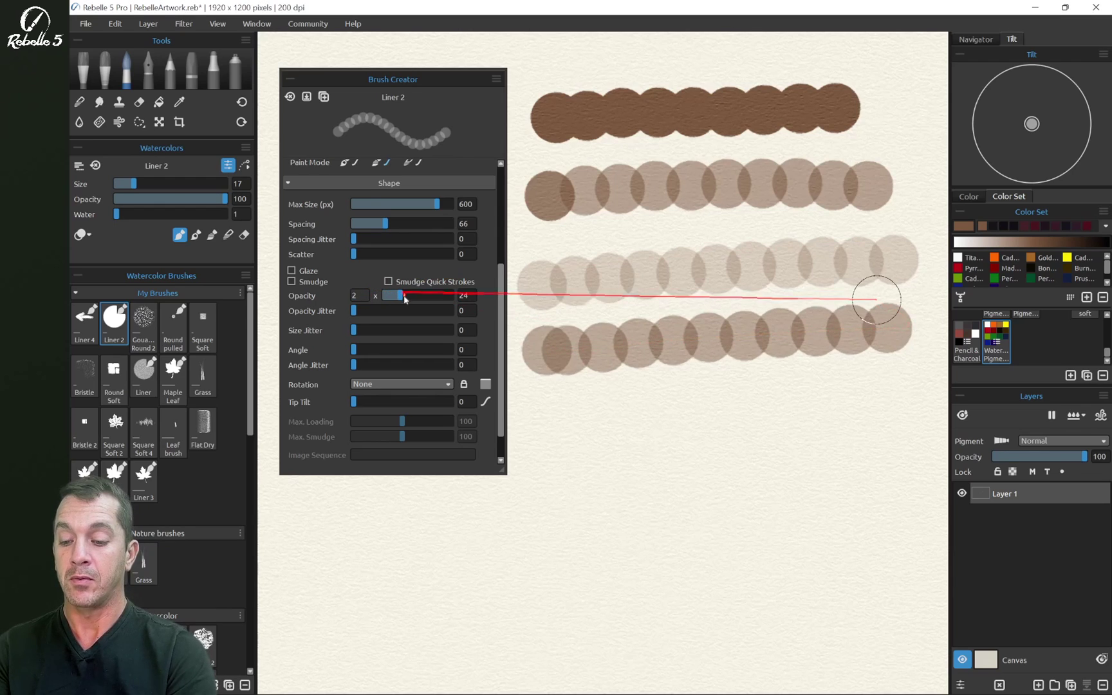
Paint rows at opacity 49 and 100, then lower opacity to 52 and paint over them
drag(401, 296, 417, 300)
drag(541, 426, 901, 423)
drag(418, 295, 450, 295)
mouse_move(531, 509)
mouse_down()
mouse_move(872, 501)
mouse_move(900, 476)
mouse_up()
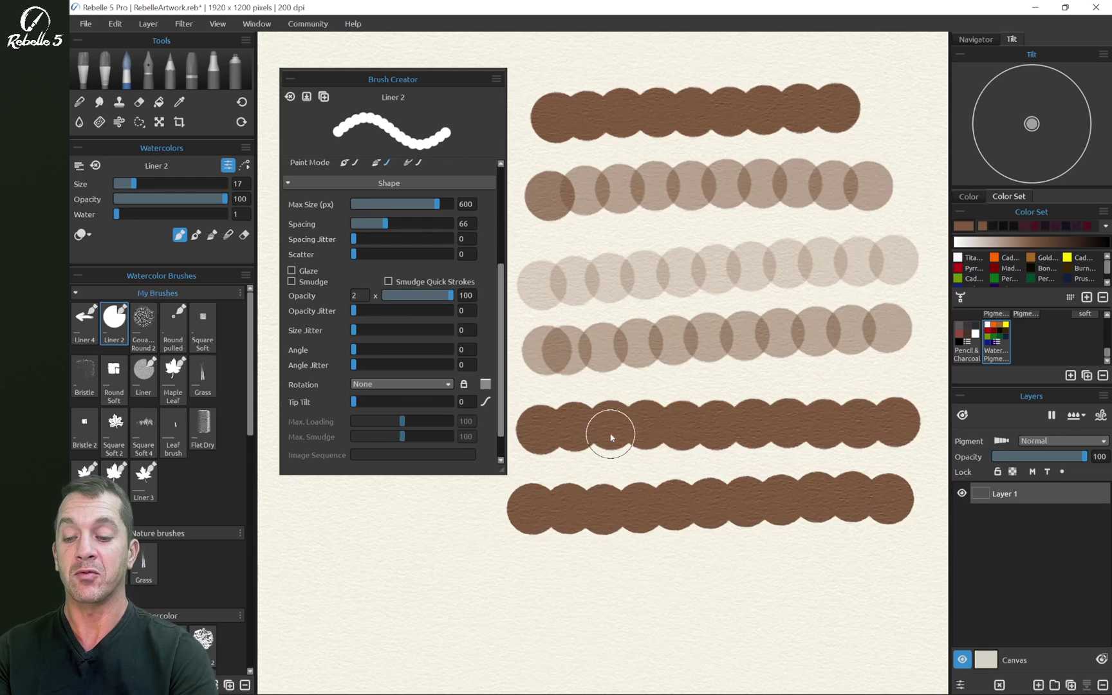
drag(450, 295, 423, 297)
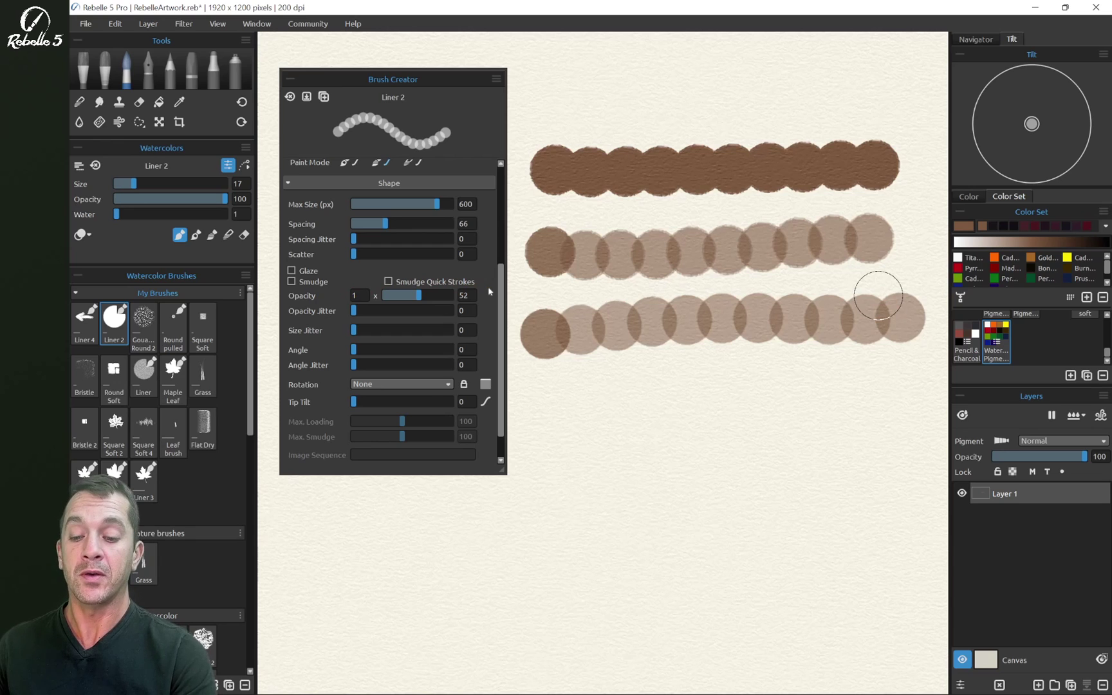
drag(534, 325, 886, 315)
mouse_move(585, 318)
mouse_down()
mouse_move(552, 242)
mouse_move(822, 240)
mouse_up()
mouse_move(527, 245)
mouse_down()
mouse_move(541, 161)
mouse_move(856, 161)
mouse_move(700, 191)
mouse_move(814, 241)
mouse_move(570, 186)
mouse_move(606, 265)
mouse_up()
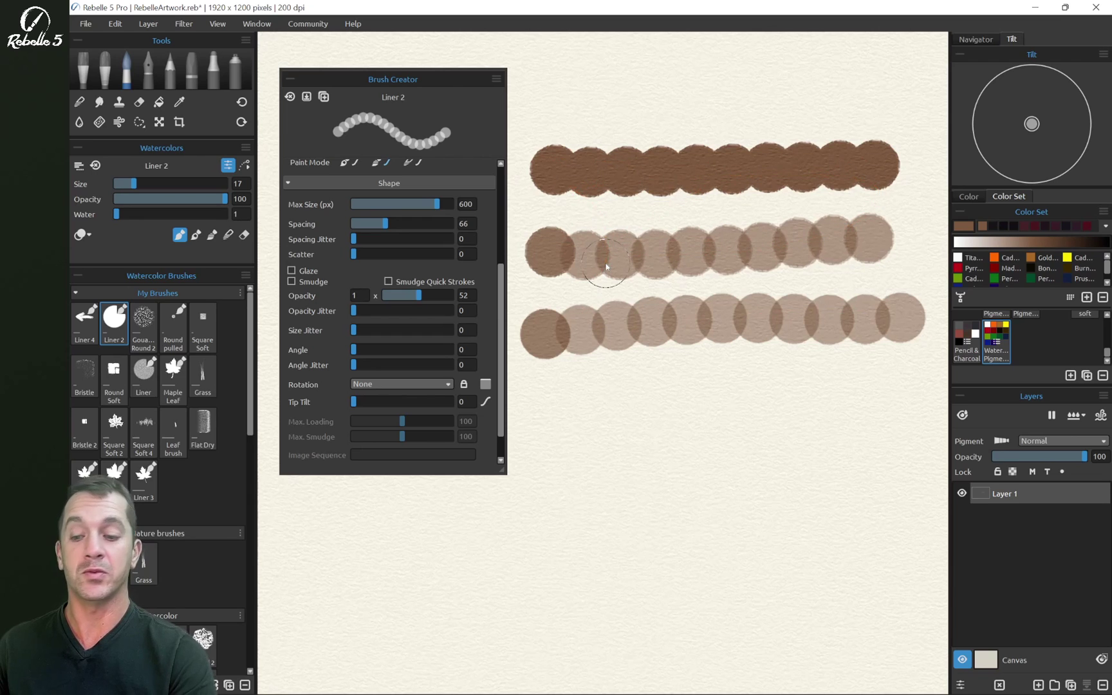
Clear the canvas, restore opacity to 100, and paint a solid row of dabs
key(Delete)
drag(418, 295, 476, 298)
drag(552, 243, 862, 230)
Paint rows at increasing Size Jitter, up to 74 and 100, then reset it to 0
drag(354, 330, 391, 330)
drag(553, 317, 894, 299)
drag(390, 330, 425, 330)
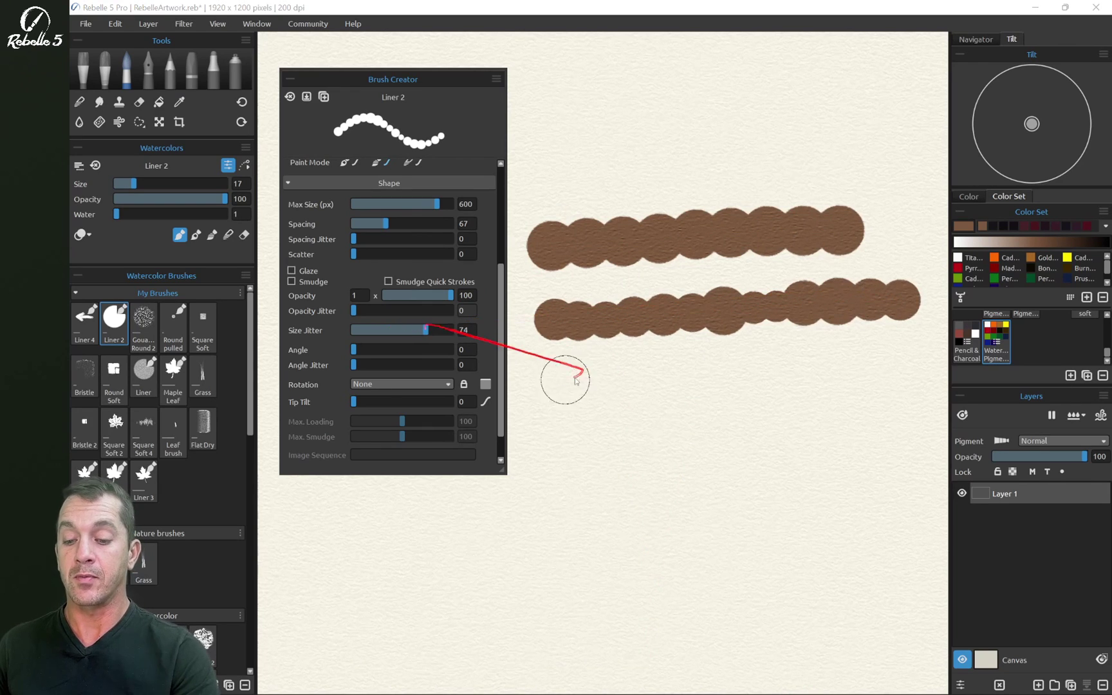
mouse_move(557, 385)
mouse_down()
mouse_move(901, 364)
mouse_move(907, 354)
mouse_up()
drag(437, 326, 452, 329)
drag(544, 458, 943, 449)
drag(450, 329, 342, 338)
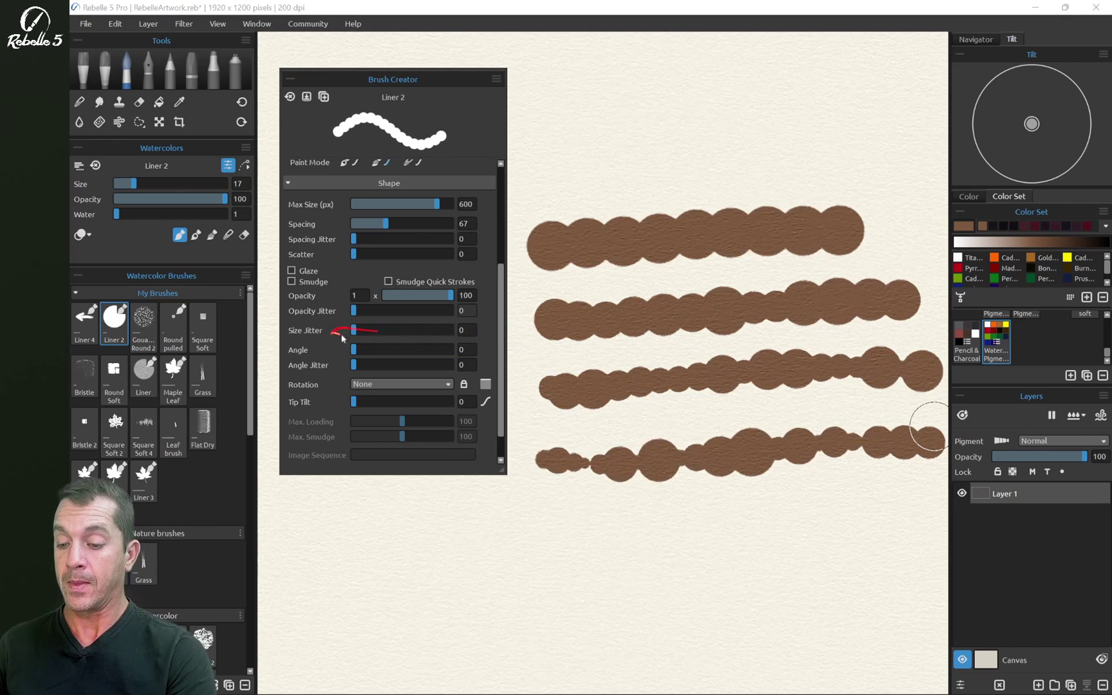
Switch to Liner 4, clear the canvas, and paint arrow rows at the default angle and at 201
click(86, 334)
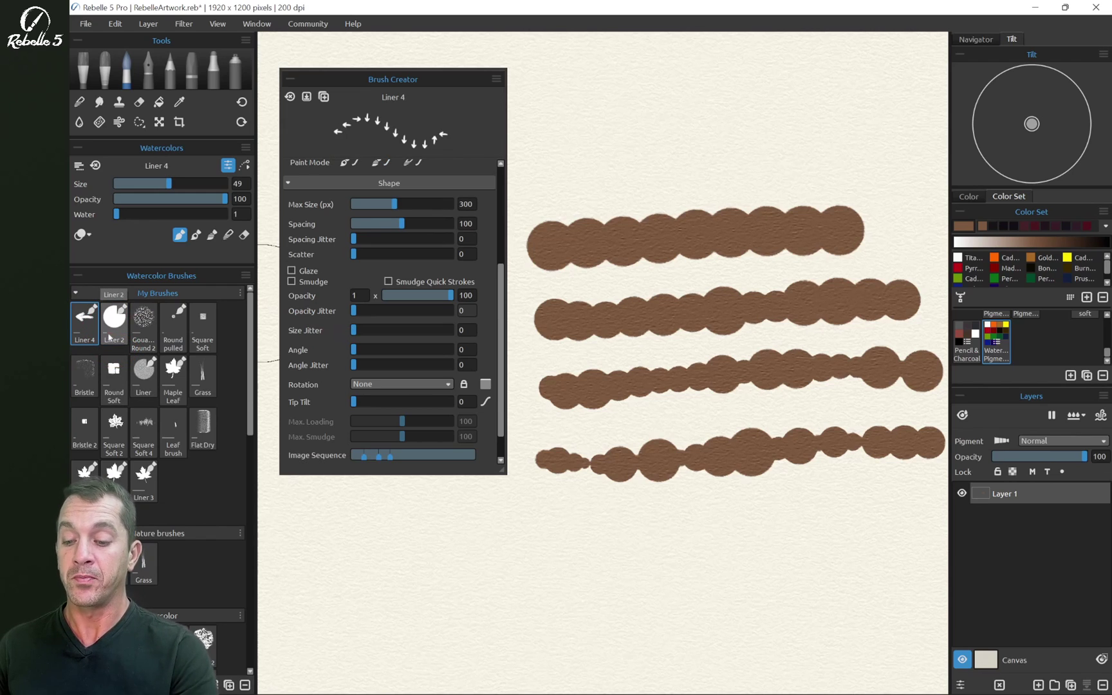
key(Delete)
drag(515, 126, 847, 123)
drag(376, 375, 434, 353)
drag(546, 233, 837, 222)
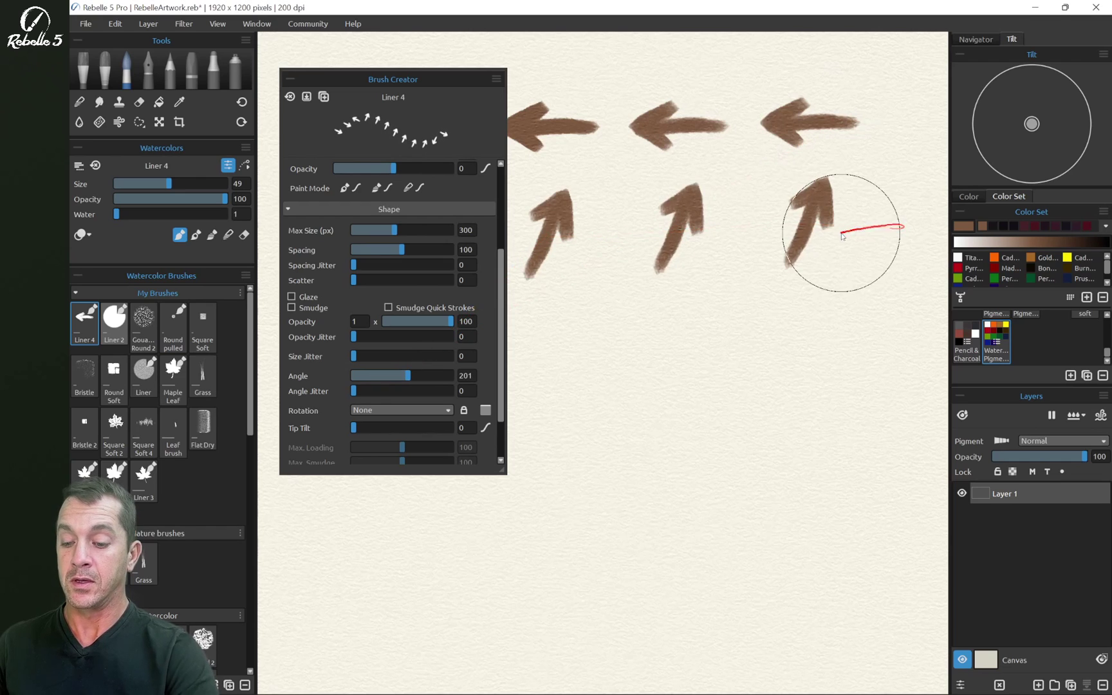
Paint arrow rows at angle 330 and near 0, then a row with Angle Jitter 82
drag(410, 377, 443, 376)
mouse_move(541, 354)
mouse_down()
mouse_move(886, 347)
mouse_move(857, 345)
mouse_up()
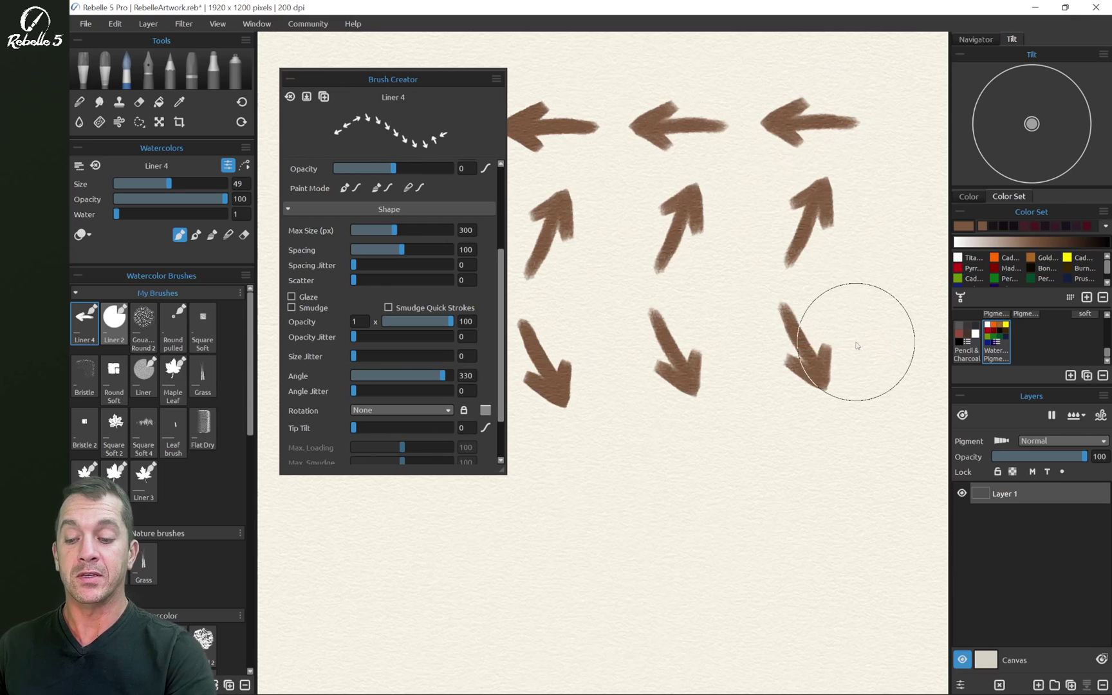
drag(442, 376, 349, 375)
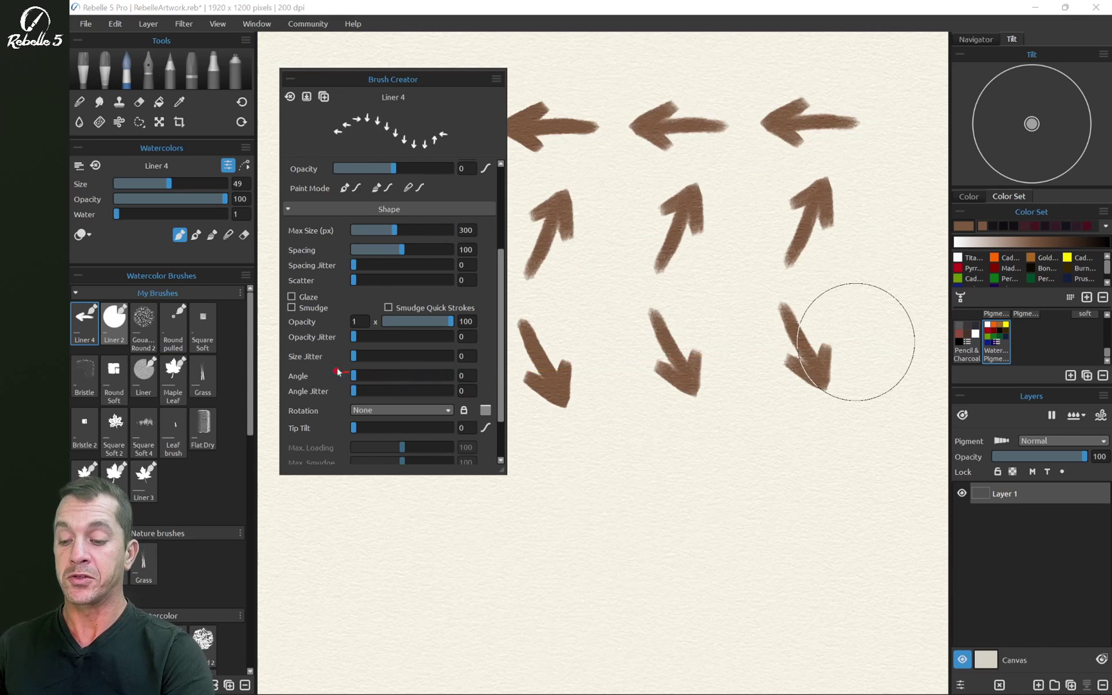
mouse_move(518, 454)
mouse_down()
mouse_move(849, 458)
mouse_move(926, 444)
mouse_up()
mouse_move(515, 544)
mouse_down()
mouse_move(782, 516)
mouse_move(898, 519)
mouse_move(889, 498)
mouse_up()
drag(395, 391, 433, 391)
mouse_move(550, 290)
mouse_down()
mouse_move(964, 281)
mouse_move(1043, 292)
mouse_move(1092, 285)
mouse_move(1108, 296)
mouse_up()
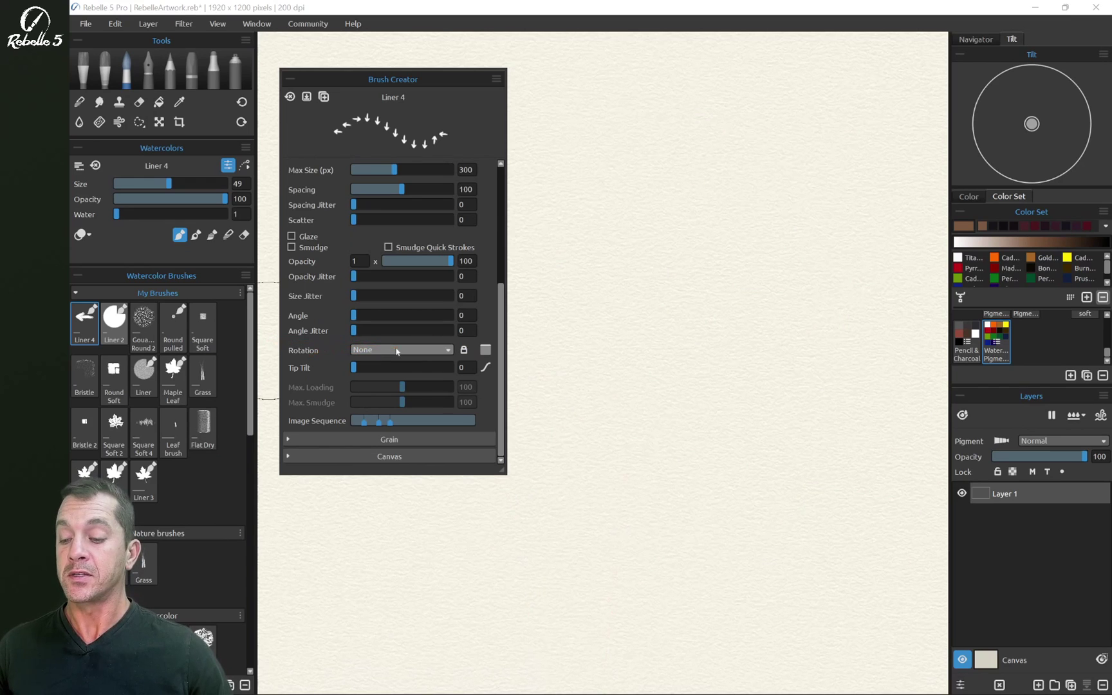
click(116, 24)
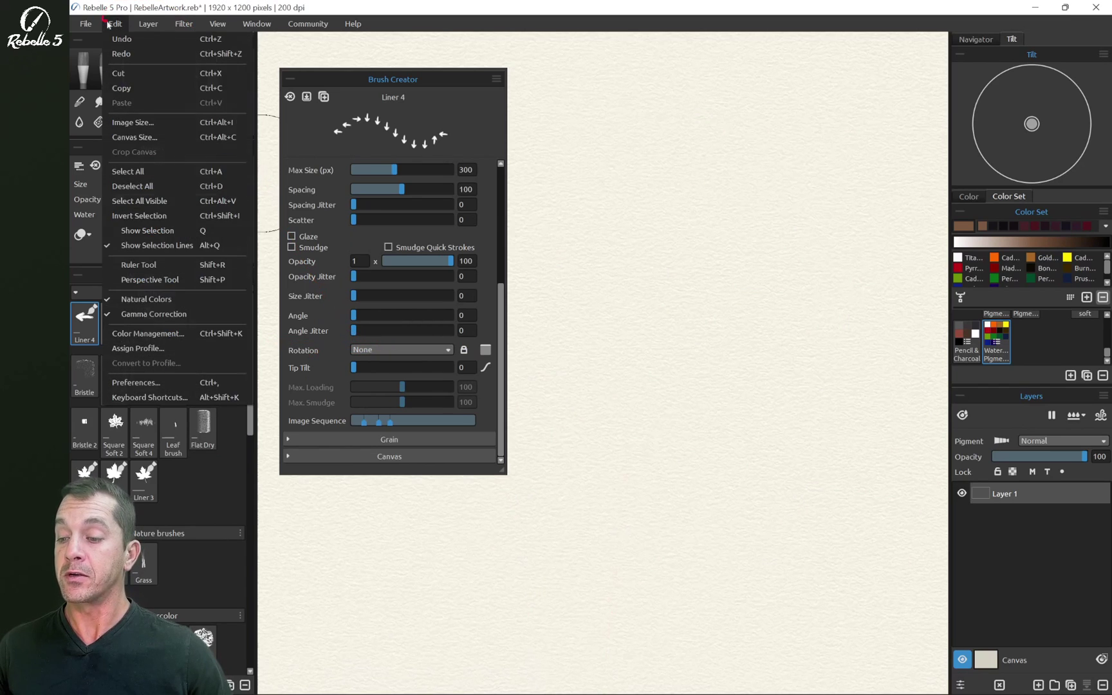
click(176, 383)
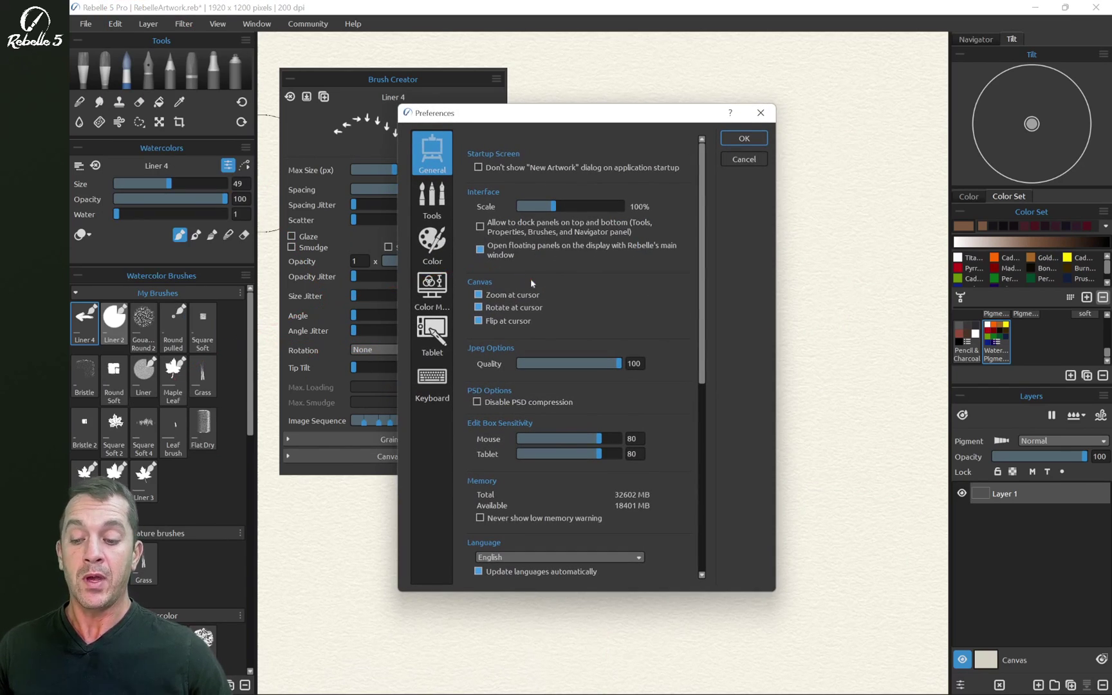
click(433, 199)
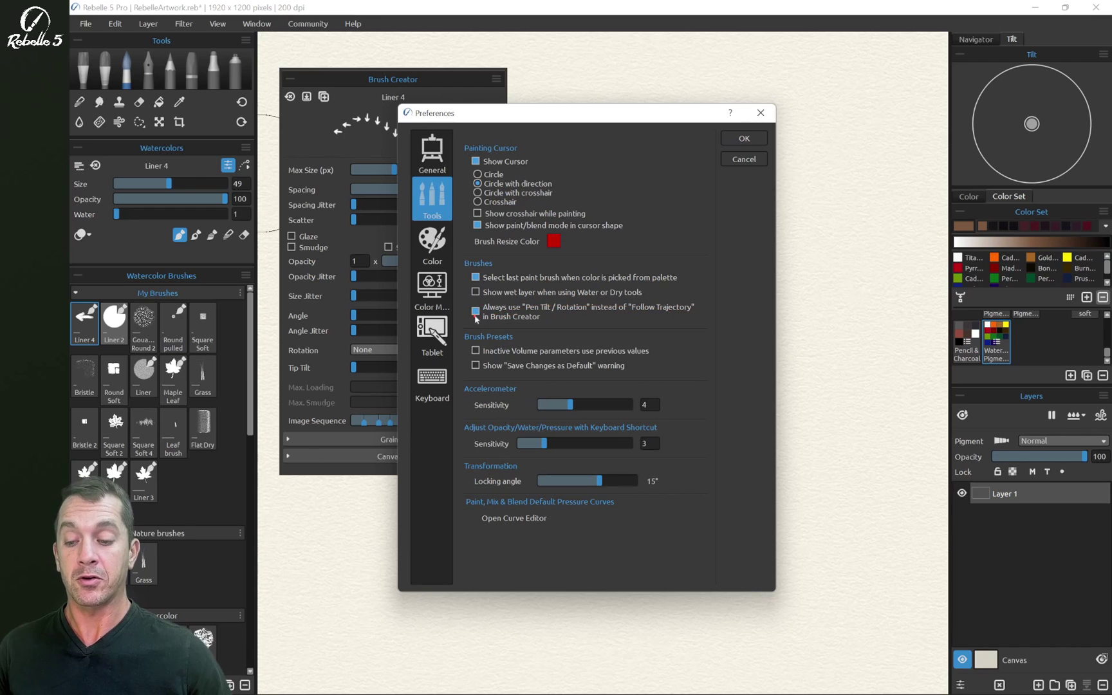
click(743, 141)
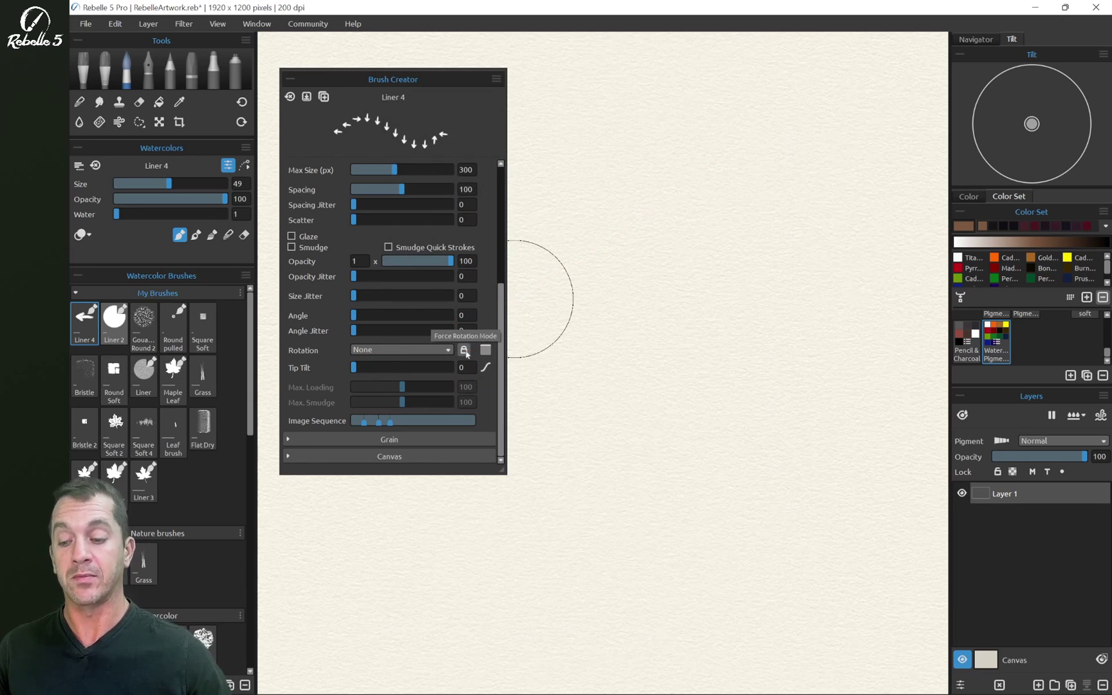
Switch to Liner 2, make the arrow image its shape, and paint a looping arrow stroke
click(113, 318)
scroll(472, 128, up, 5)
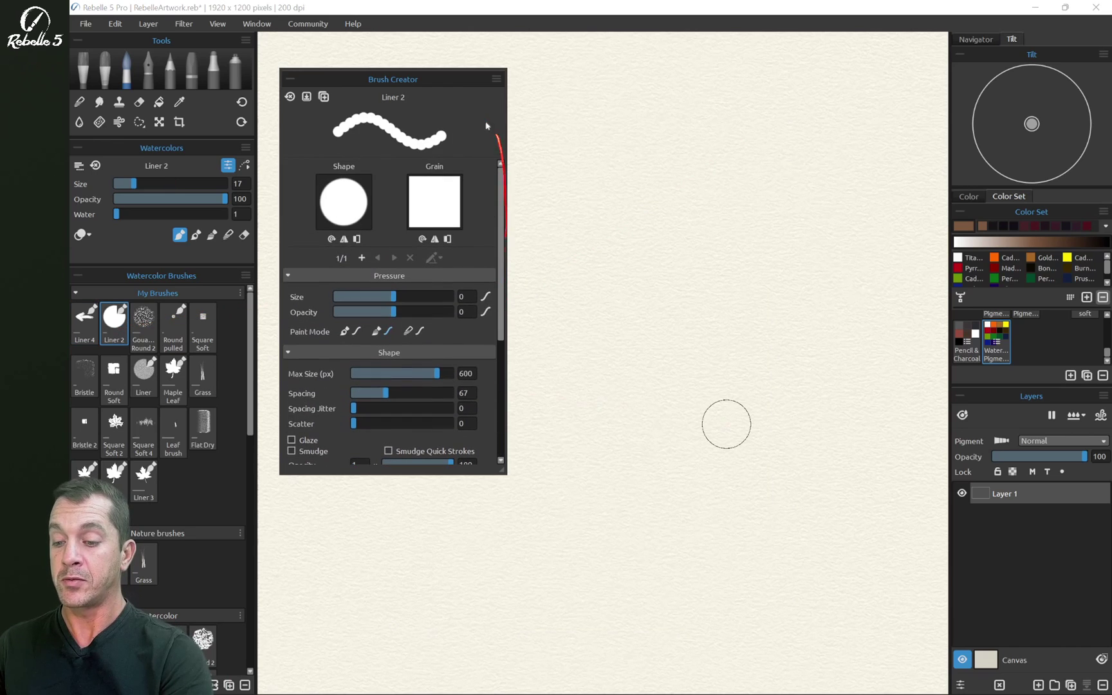
click(344, 202)
click(101, 138)
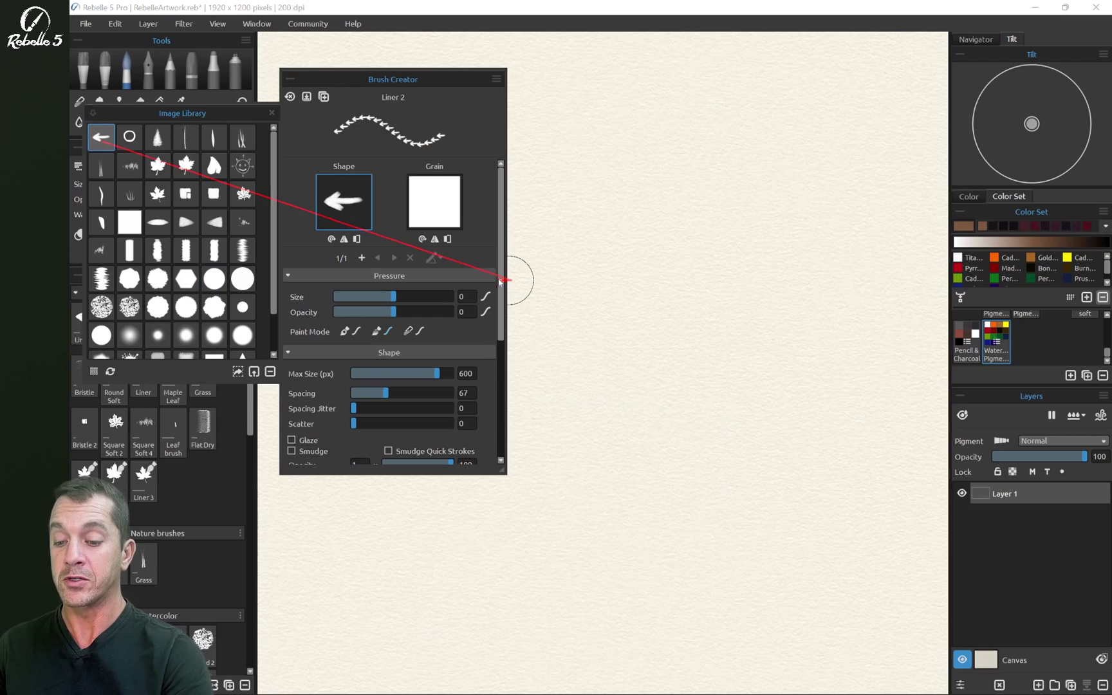
scroll(501, 321, down, 6)
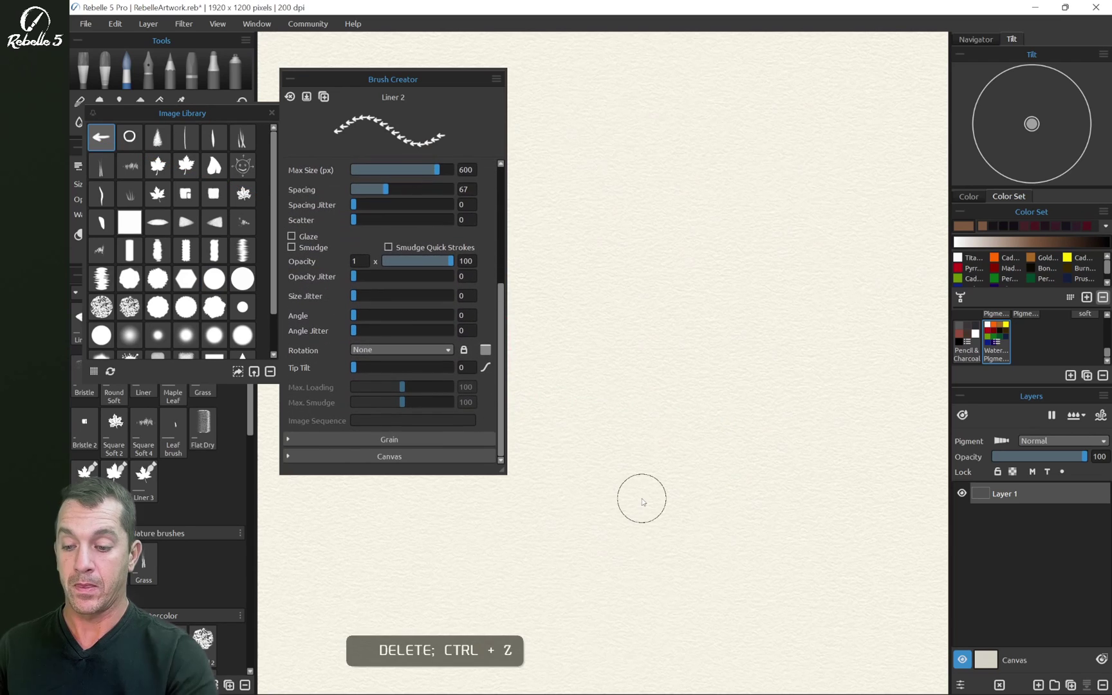
mouse_move(565, 330)
mouse_down()
mouse_move(616, 250)
mouse_move(659, 258)
mouse_move(614, 363)
mouse_move(610, 453)
mouse_move(684, 458)
mouse_move(725, 361)
mouse_move(727, 229)
mouse_move(746, 153)
mouse_move(783, 148)
mouse_up()
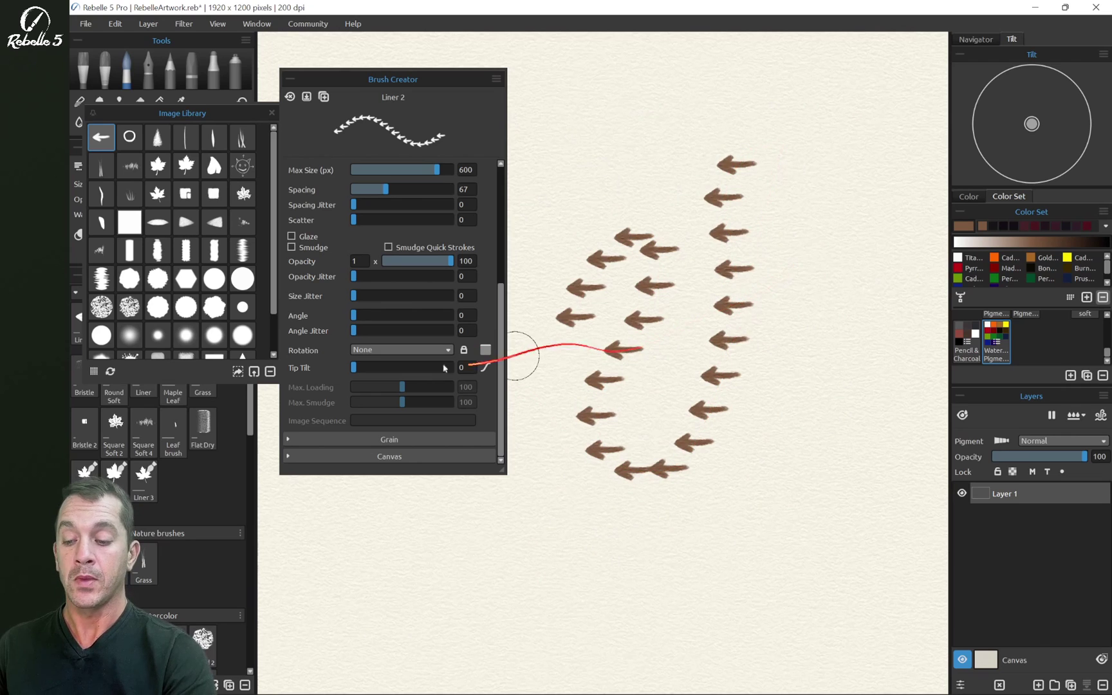
Lock the brush rotation on and paint a vertical column of arrow stamps
click(463, 350)
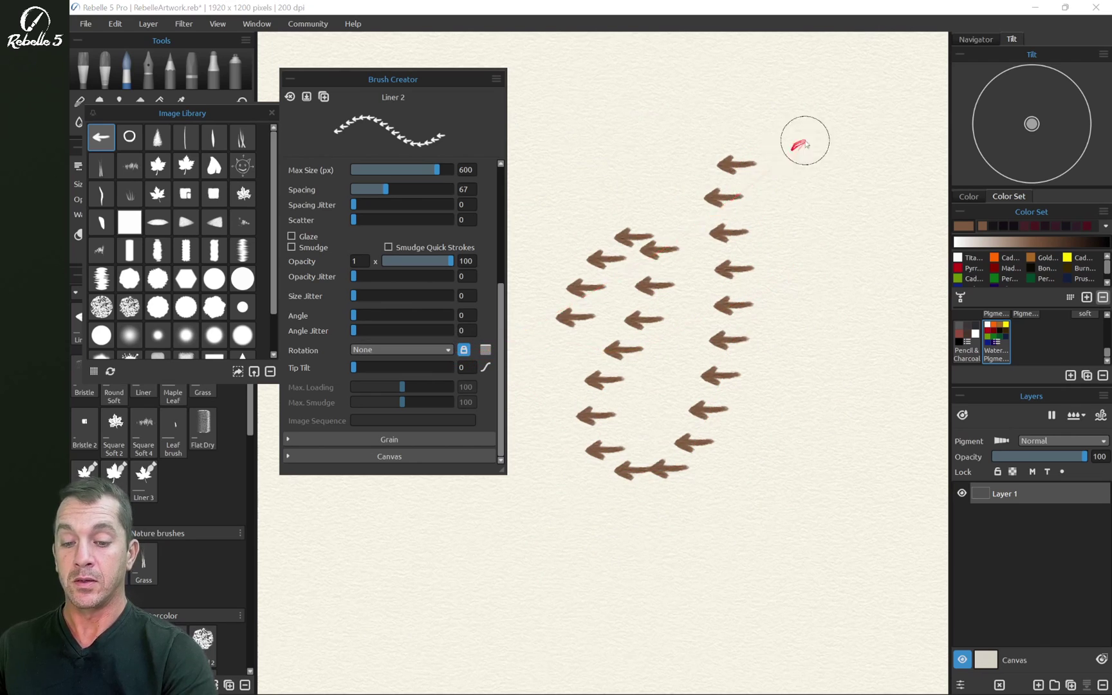
mouse_move(808, 140)
mouse_down()
mouse_move(795, 340)
mouse_move(804, 387)
mouse_up()
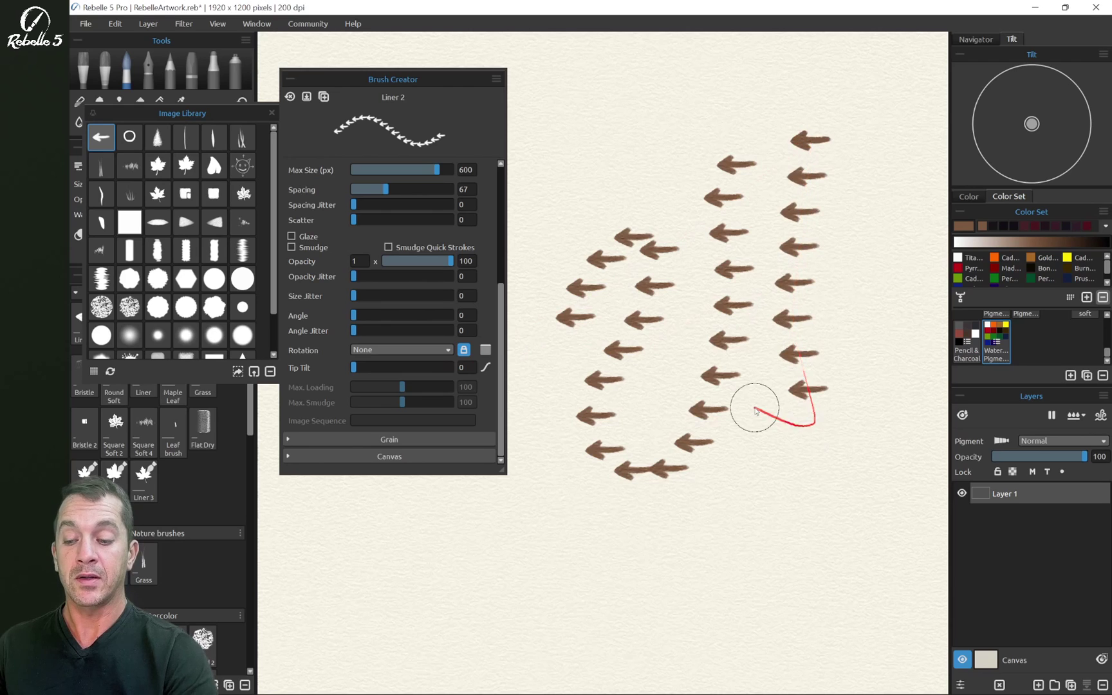
click(444, 349)
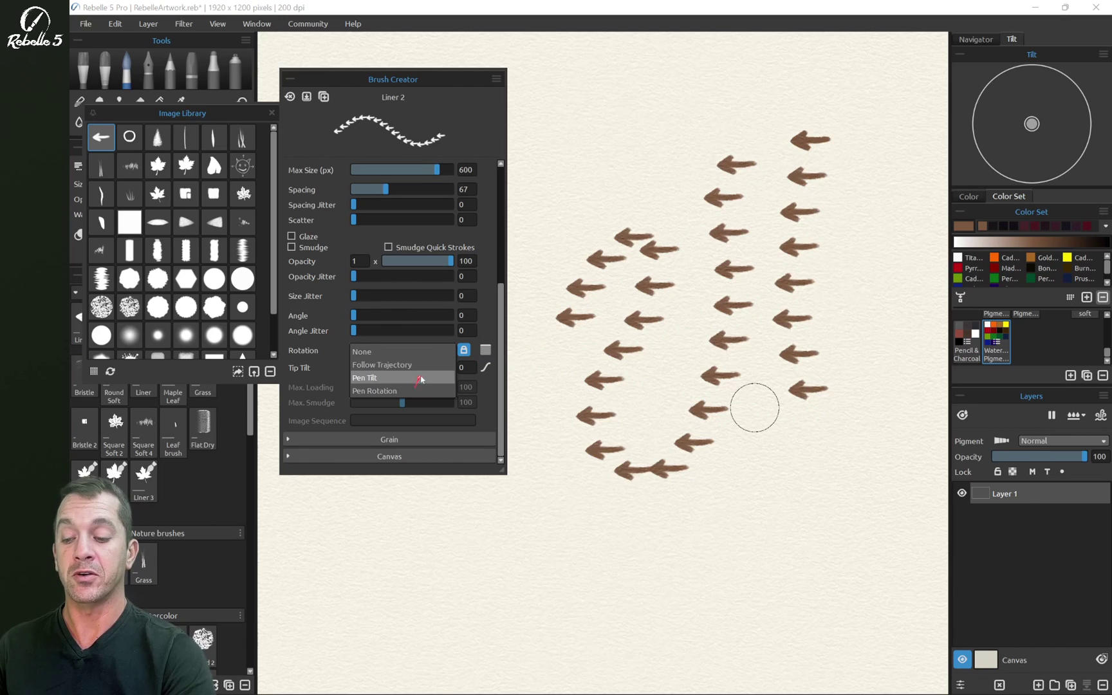
Set Rotation to Follow Trajectory, paint a curved path-following arrow stroke, then clear the layer
click(402, 365)
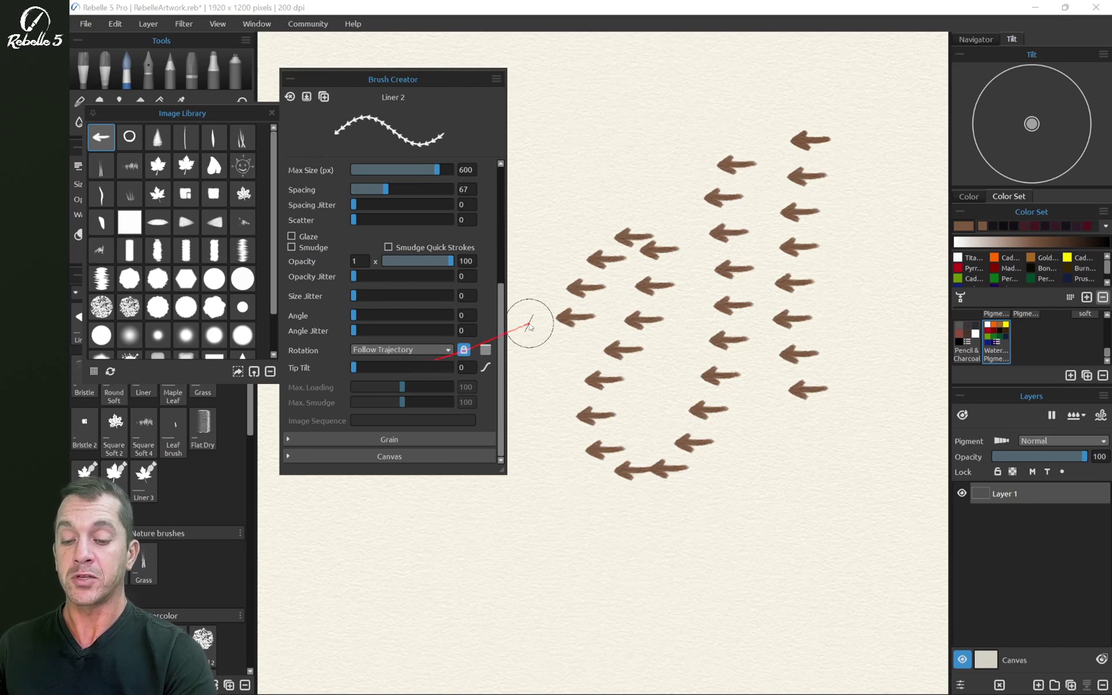
key(Delete)
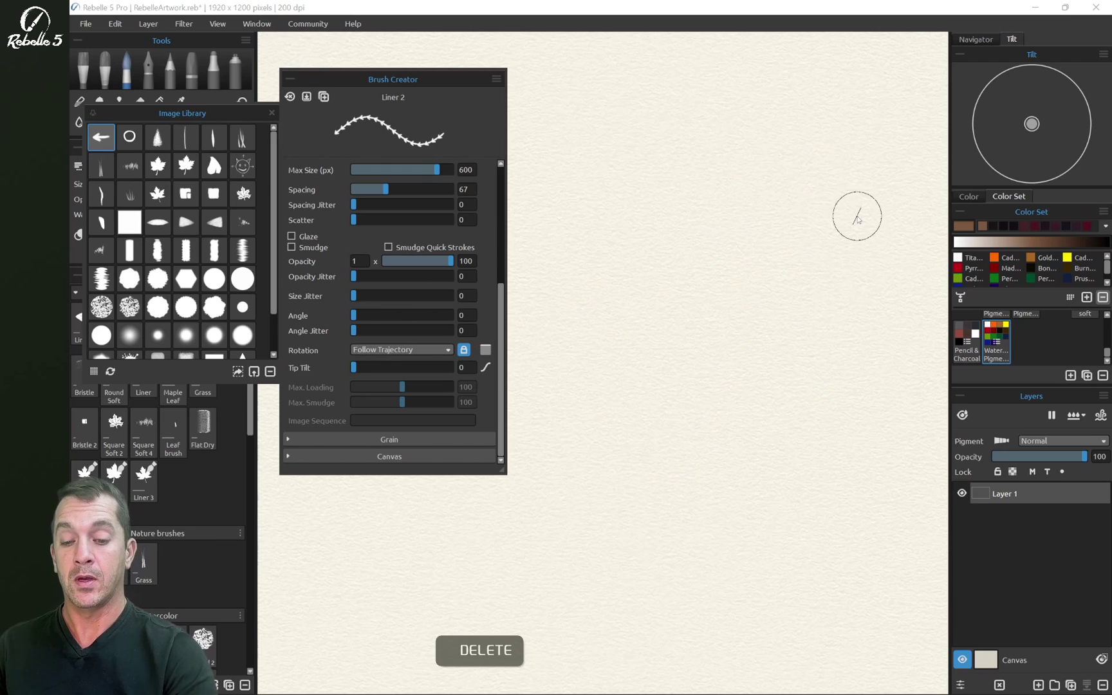
mouse_move(866, 231)
mouse_down()
mouse_move(752, 141)
mouse_move(681, 139)
mouse_move(624, 162)
mouse_move(597, 202)
mouse_move(602, 299)
mouse_move(625, 343)
mouse_move(735, 415)
mouse_move(770, 458)
mouse_move(773, 527)
mouse_move(734, 586)
mouse_move(682, 610)
mouse_move(625, 604)
mouse_move(579, 568)
mouse_move(565, 518)
mouse_move(610, 432)
mouse_move(672, 396)
mouse_move(820, 363)
mouse_move(874, 324)
mouse_move(895, 270)
mouse_move(883, 183)
mouse_move(847, 122)
mouse_move(770, 82)
mouse_move(702, 75)
mouse_move(624, 99)
mouse_move(584, 131)
mouse_move(557, 190)
mouse_move(561, 258)
mouse_move(611, 327)
mouse_move(774, 393)
mouse_move(842, 447)
mouse_move(847, 563)
mouse_move(803, 631)
mouse_move(668, 663)
mouse_up()
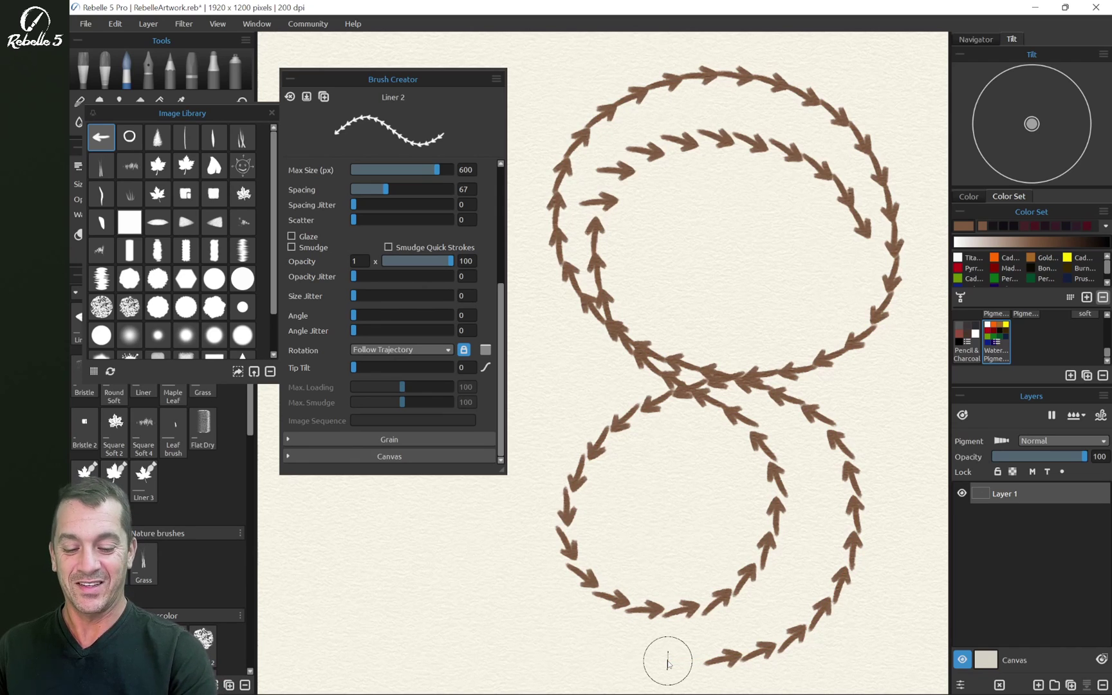
click(999, 684)
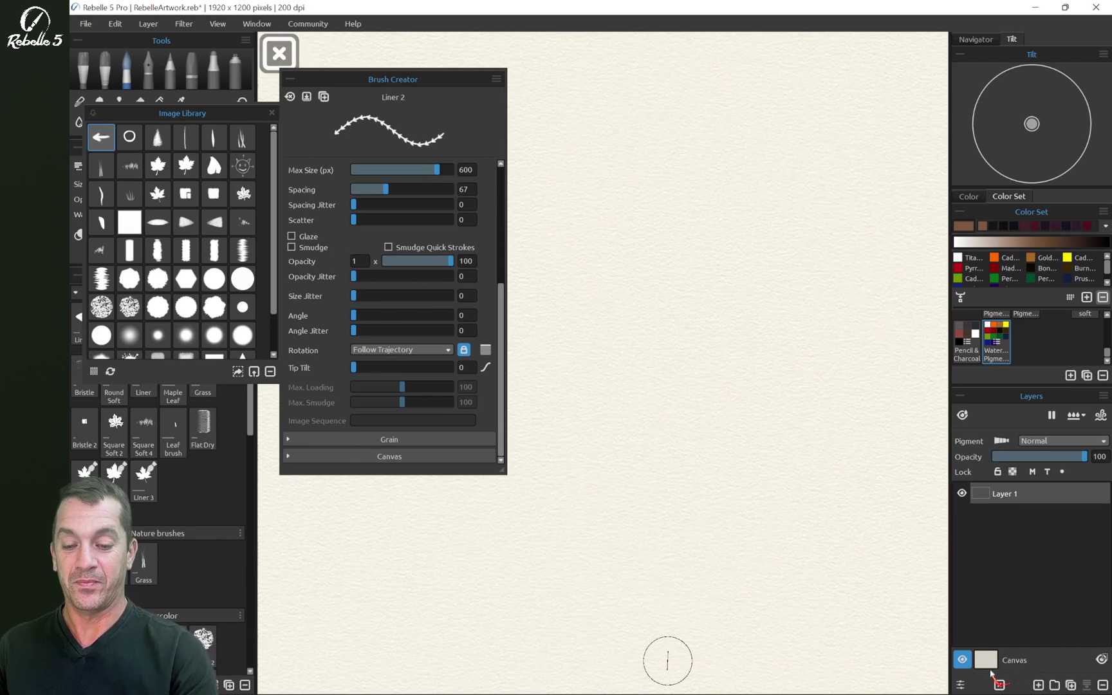
Set arrow Rotation to Pen Tilt and paint several tilted arrow strokes
click(401, 351)
click(413, 366)
mouse_move(570, 289)
mouse_down()
mouse_move(660, 188)
mouse_move(745, 165)
mouse_move(768, 176)
mouse_move(722, 233)
mouse_move(667, 350)
mouse_move(635, 381)
mouse_up()
mouse_move(721, 426)
mouse_down()
mouse_move(722, 447)
mouse_move(675, 538)
mouse_move(586, 617)
mouse_move(598, 621)
mouse_up()
click(633, 417)
mouse_move(633, 417)
mouse_down()
mouse_move(582, 374)
mouse_move(570, 318)
mouse_up()
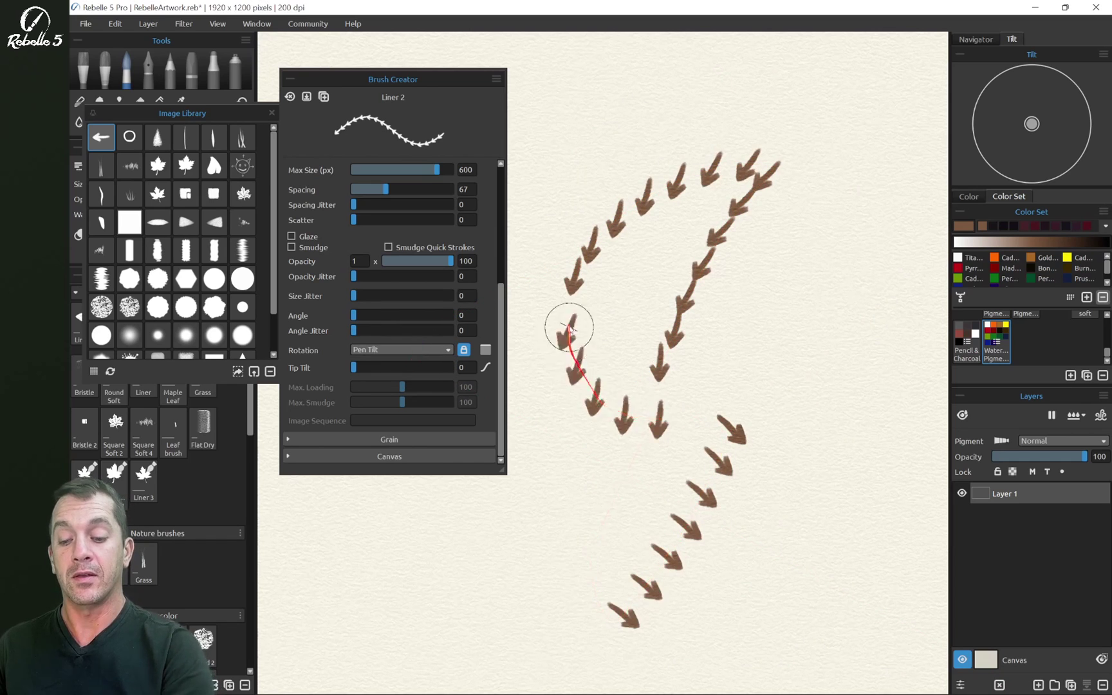
mouse_move(856, 248)
mouse_down()
mouse_move(859, 209)
mouse_move(839, 148)
mouse_move(755, 103)
mouse_move(659, 103)
mouse_move(593, 150)
mouse_move(530, 252)
mouse_move(521, 293)
mouse_move(558, 454)
mouse_move(505, 570)
mouse_up()
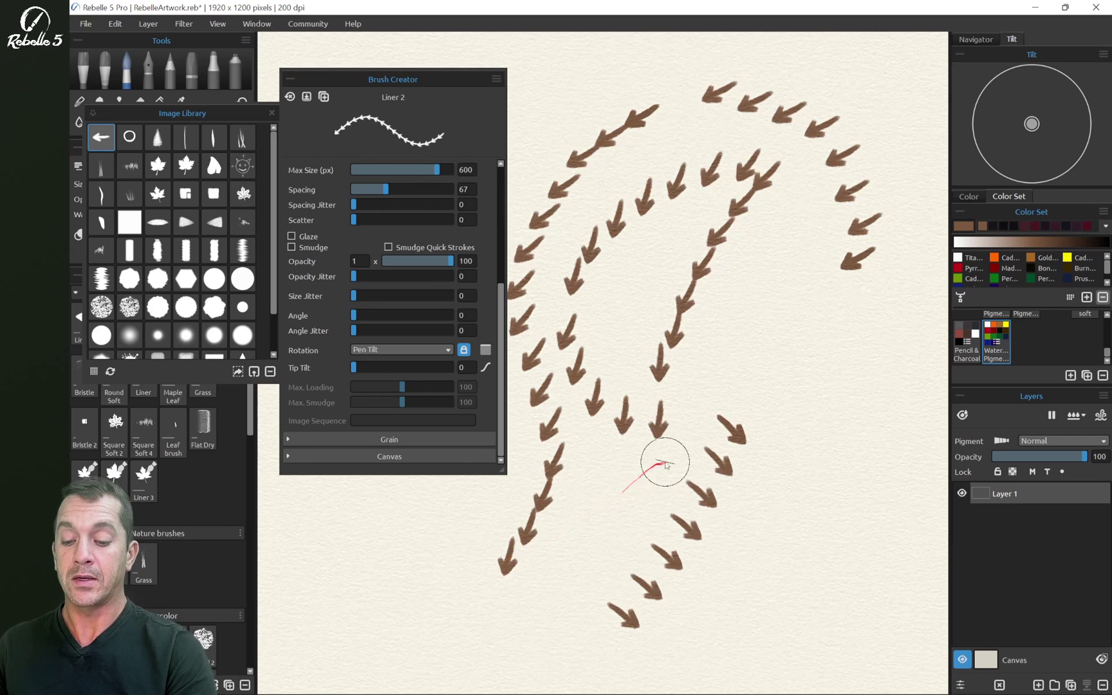
drag(666, 464, 632, 479)
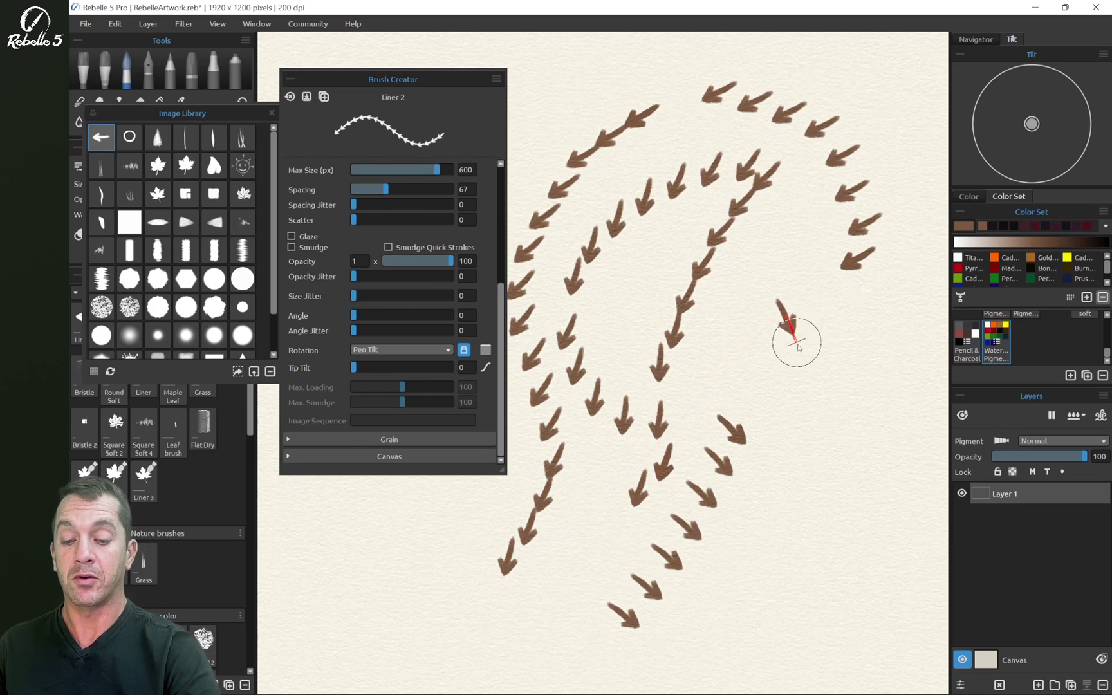
mouse_move(798, 345)
mouse_down()
mouse_move(848, 471)
mouse_move(904, 514)
mouse_up()
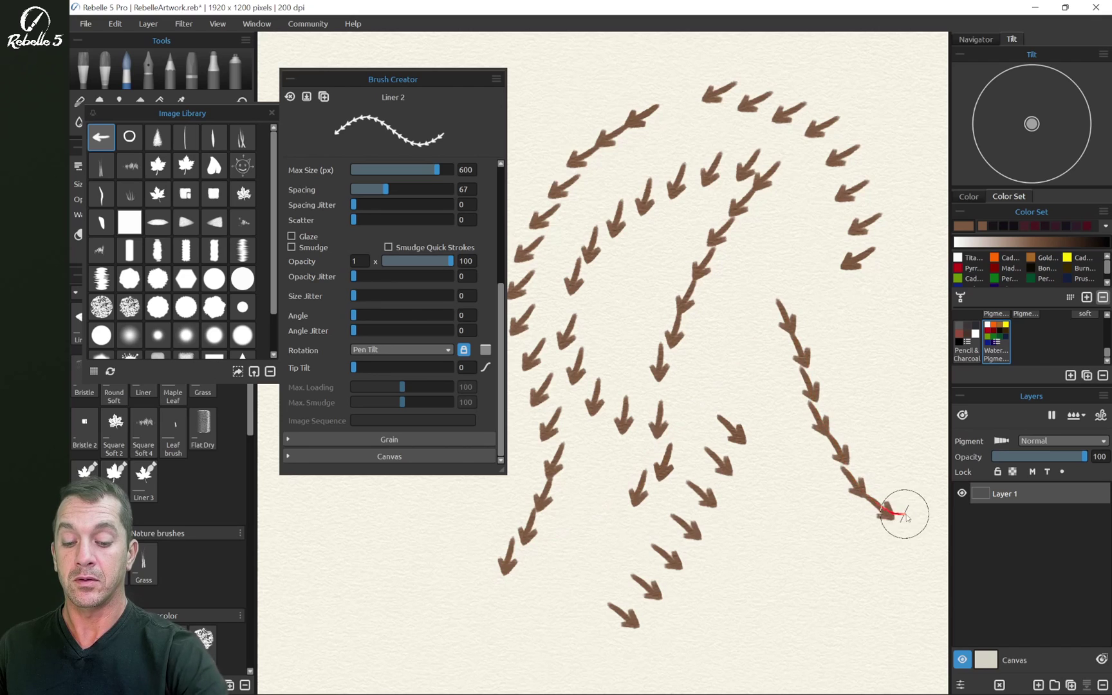
Switch the arrow Rotation to Pen Rotation and bring the rotation choices back up
click(447, 350)
click(419, 364)
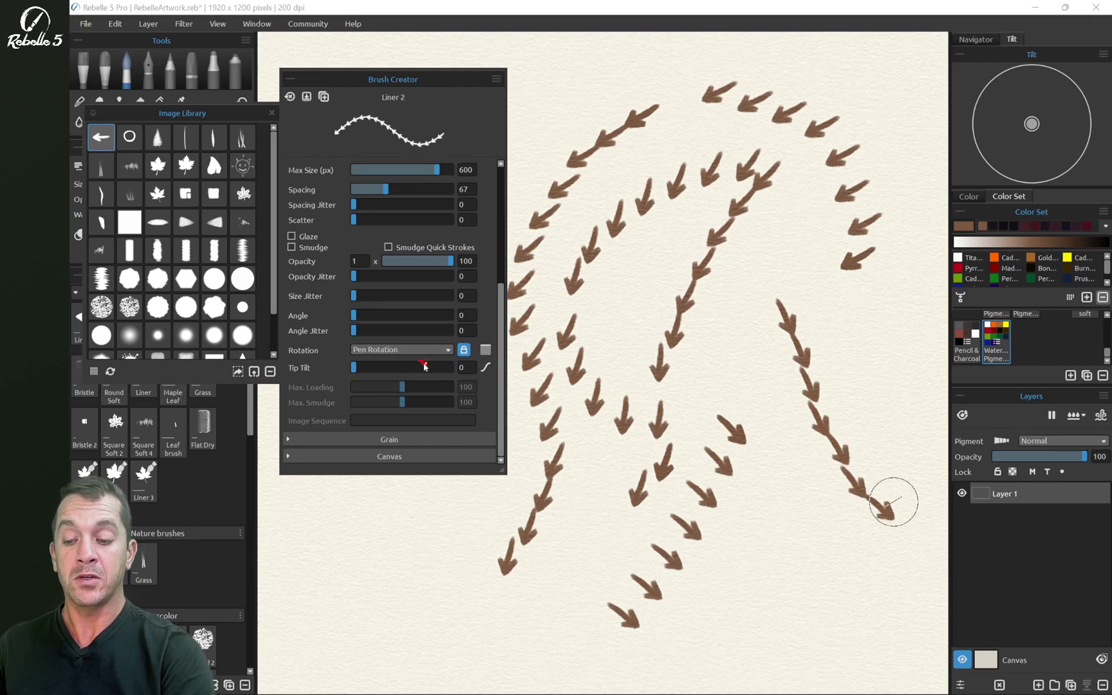
click(454, 350)
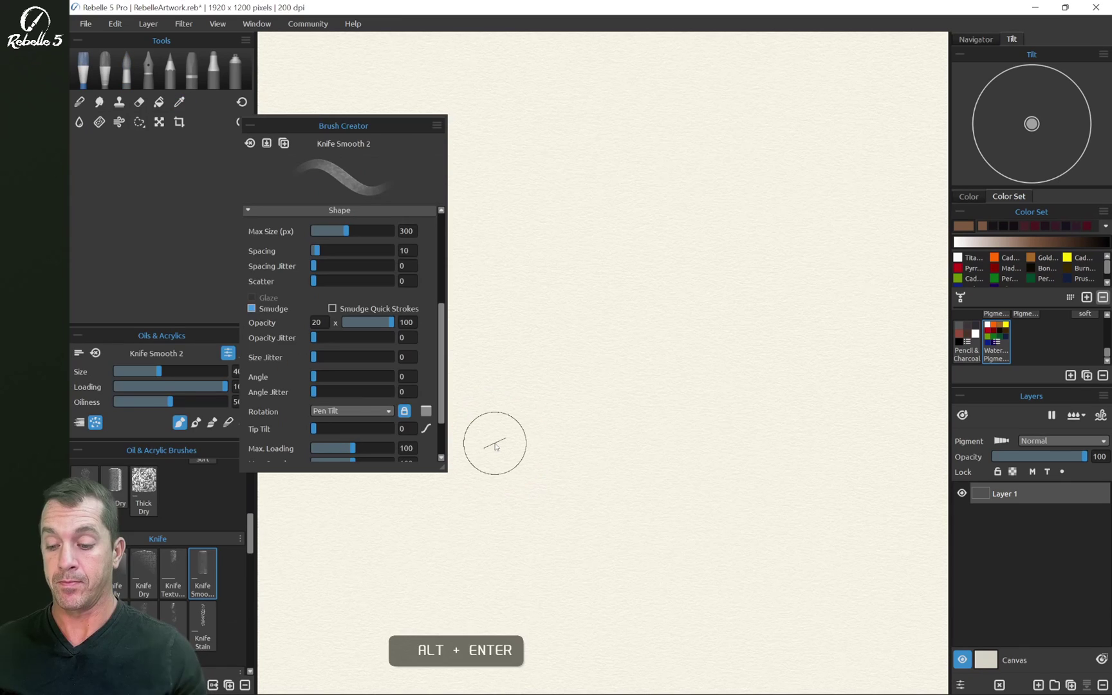
Set the Shape Border image to the white square and its Mid value to -100
click(426, 410)
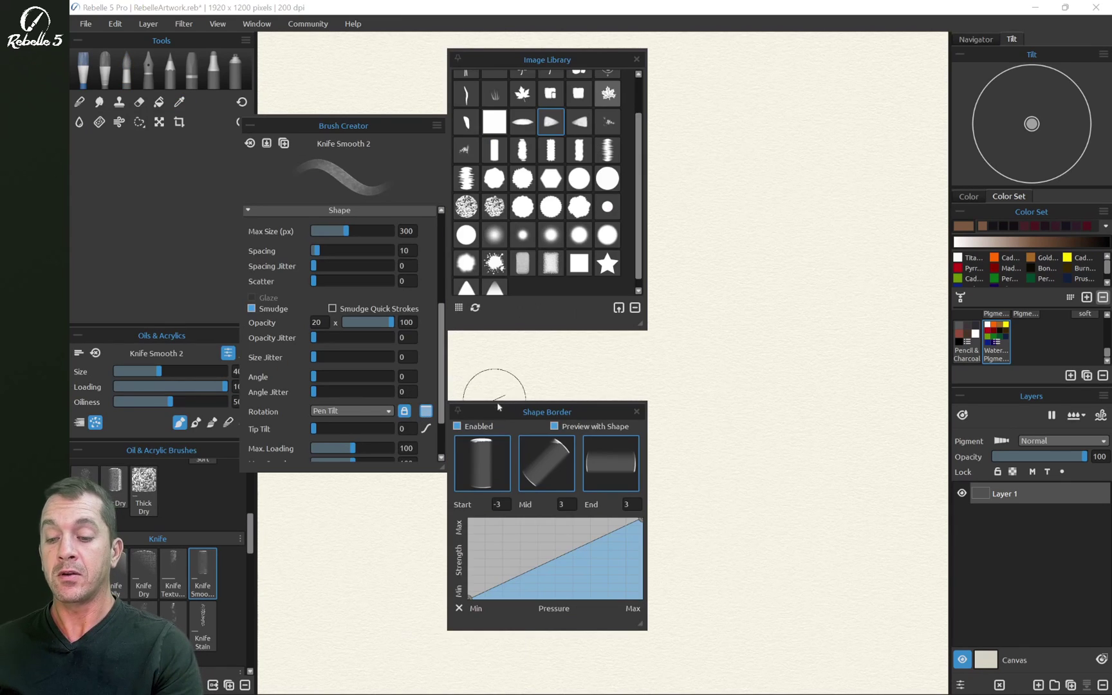
click(637, 59)
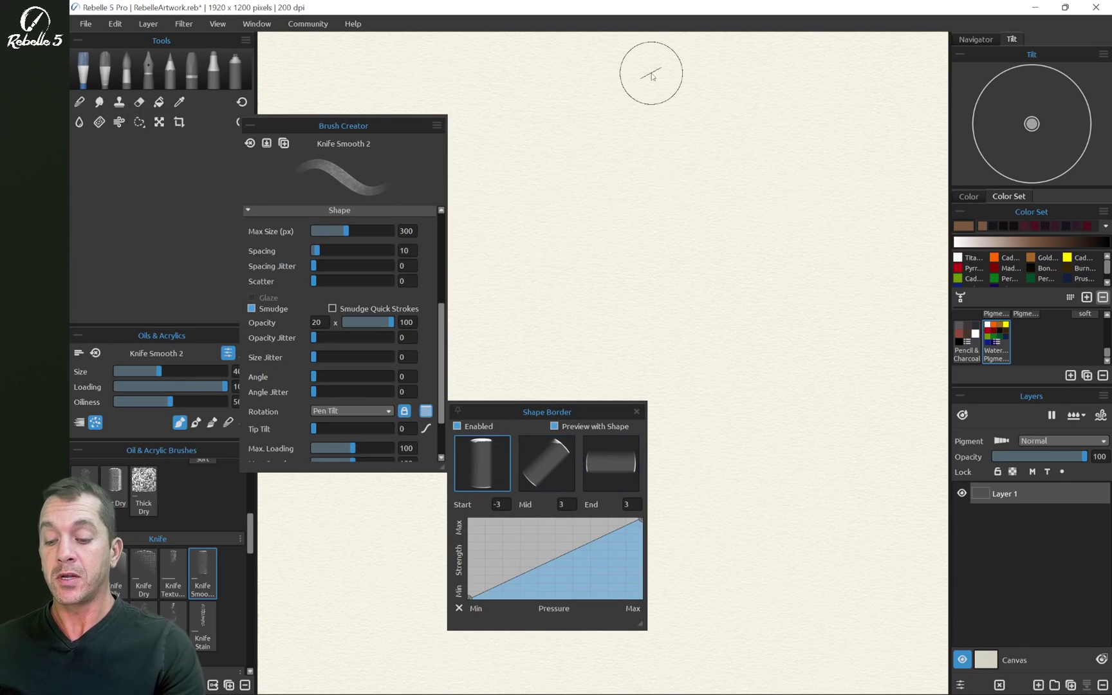
click(496, 464)
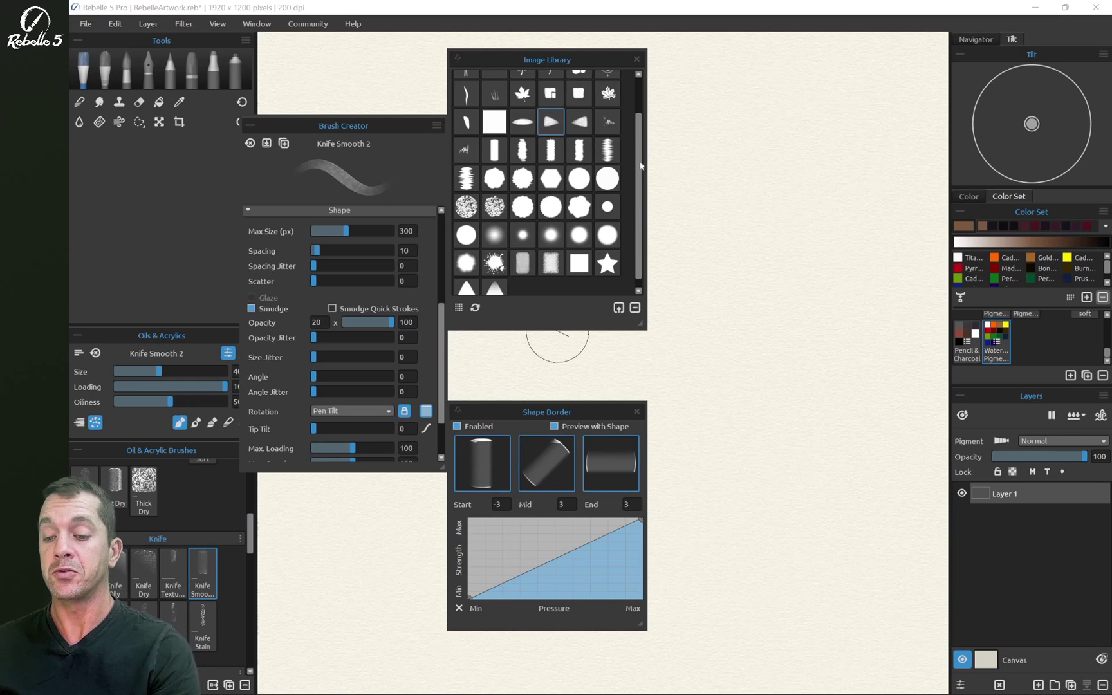
scroll(643, 157, up, 2)
scroll(644, 157, down, 3)
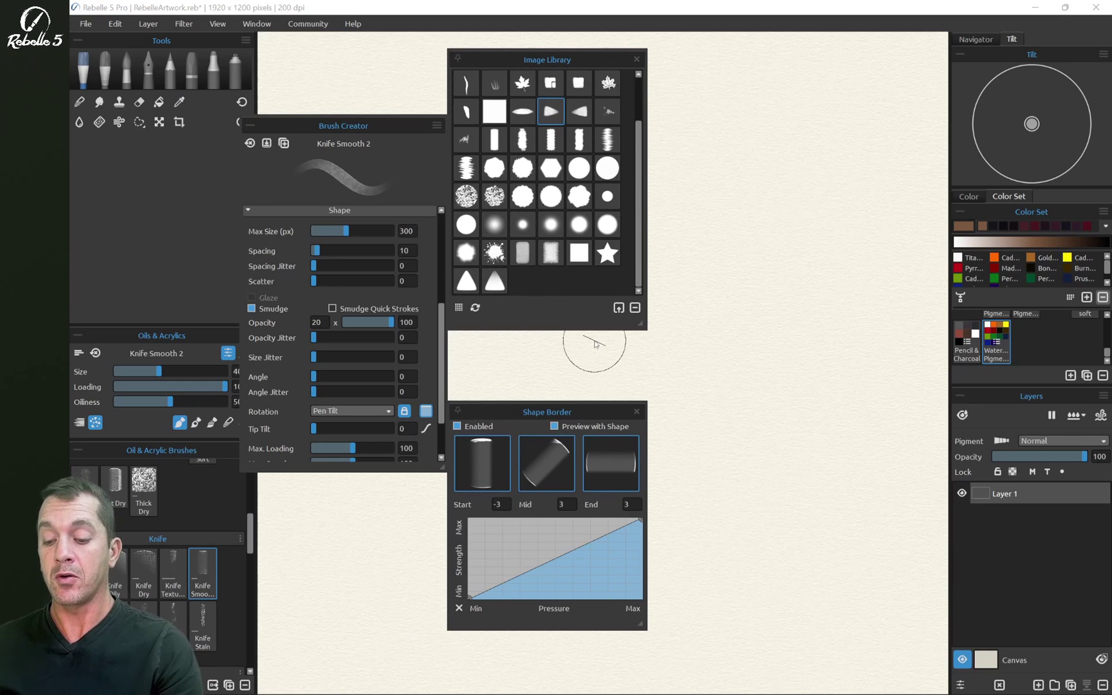
click(607, 196)
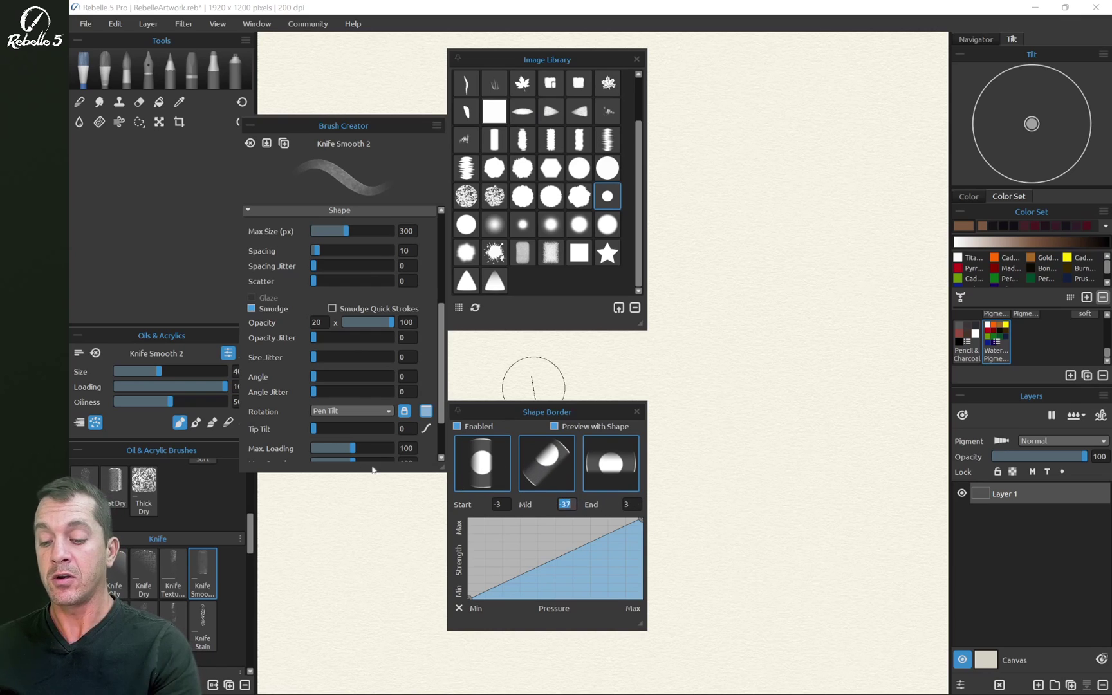
text(-66)
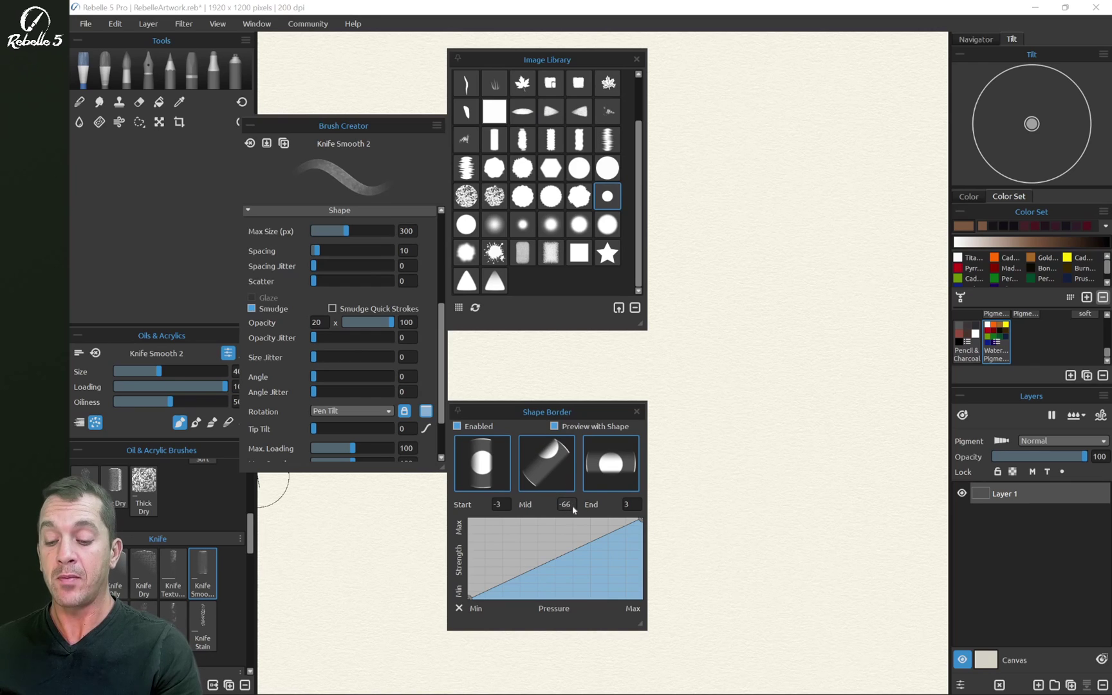
text(100)
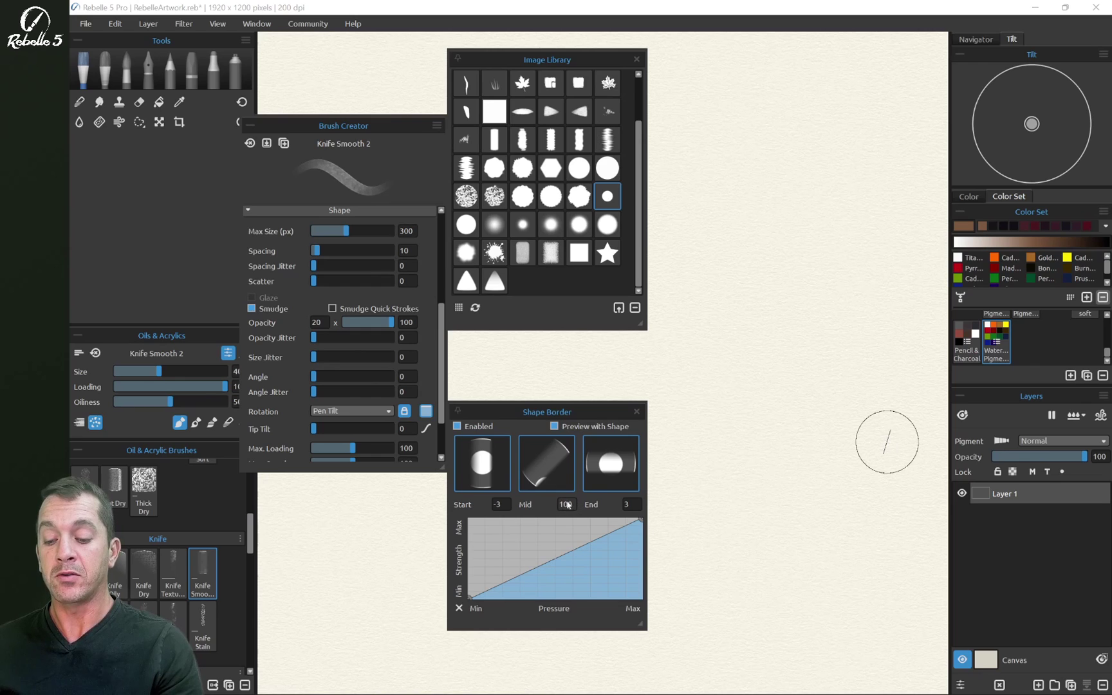
text(7)
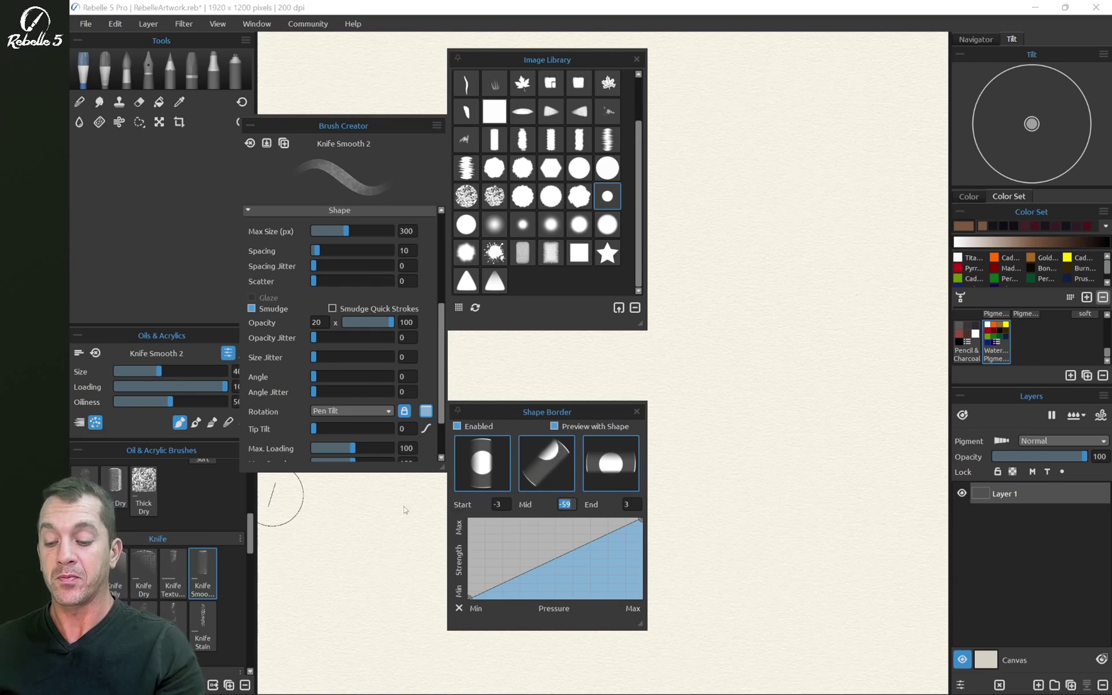
text(-100)
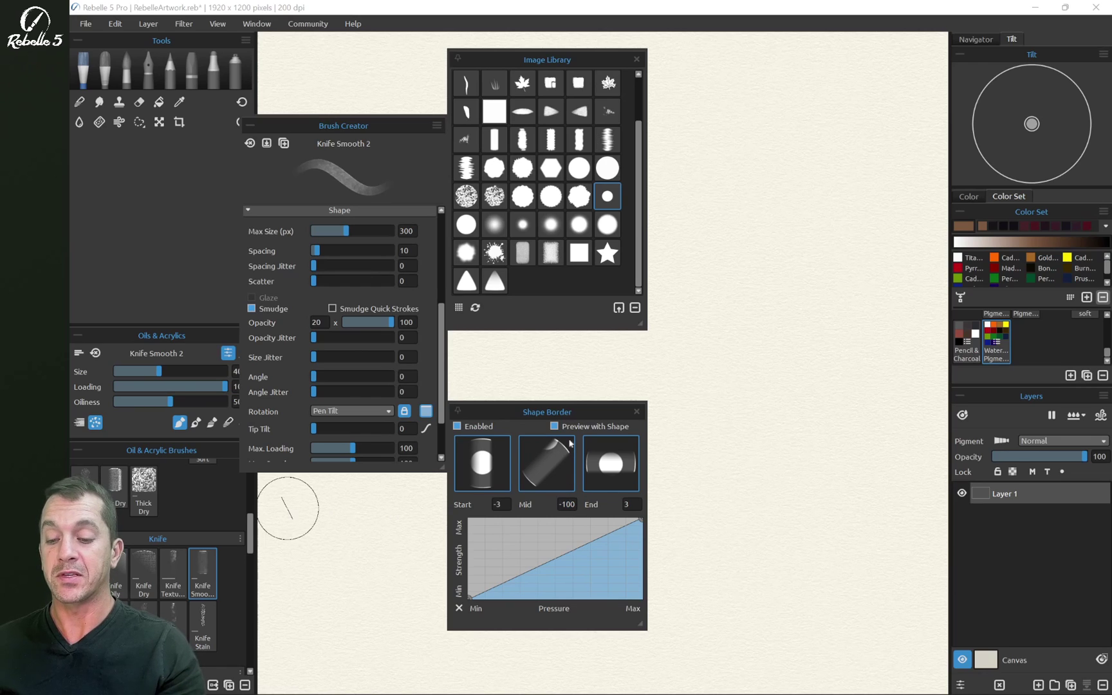
click(578, 253)
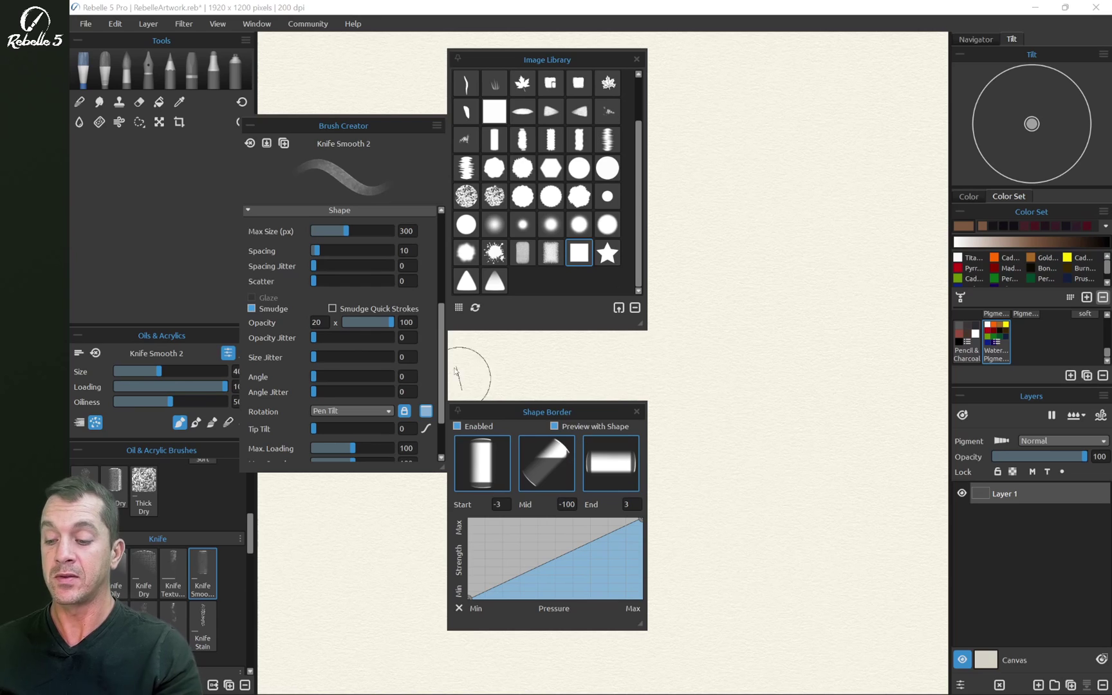
Reset Knife Smooth 2 to defaults, enable Shape Border, and repaint a brown zigzag test stroke
click(250, 142)
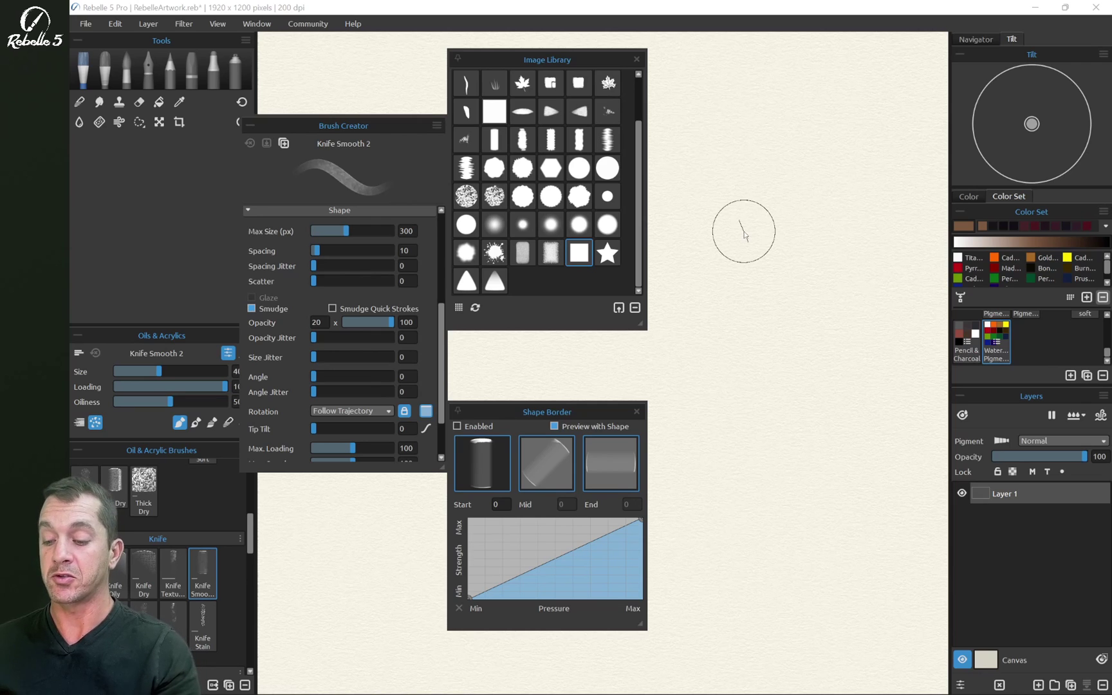
mouse_move(836, 112)
mouse_down()
mouse_move(814, 124)
mouse_move(720, 245)
mouse_move(917, 264)
mouse_move(708, 312)
mouse_move(791, 380)
mouse_move(833, 476)
mouse_up()
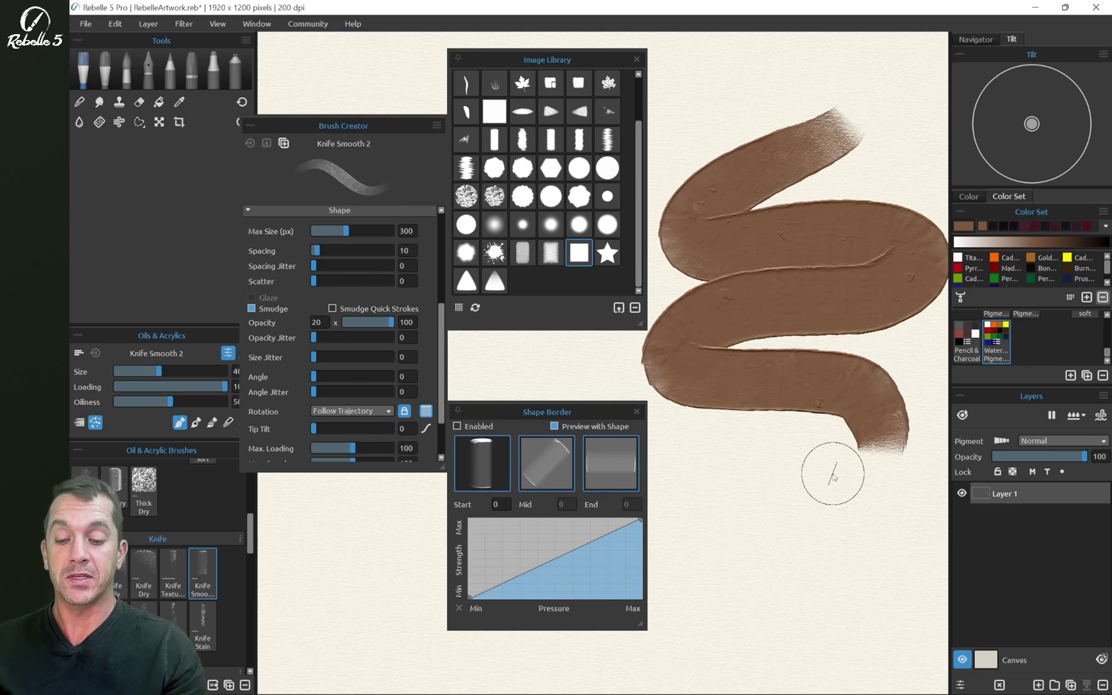
click(457, 425)
key(Delete)
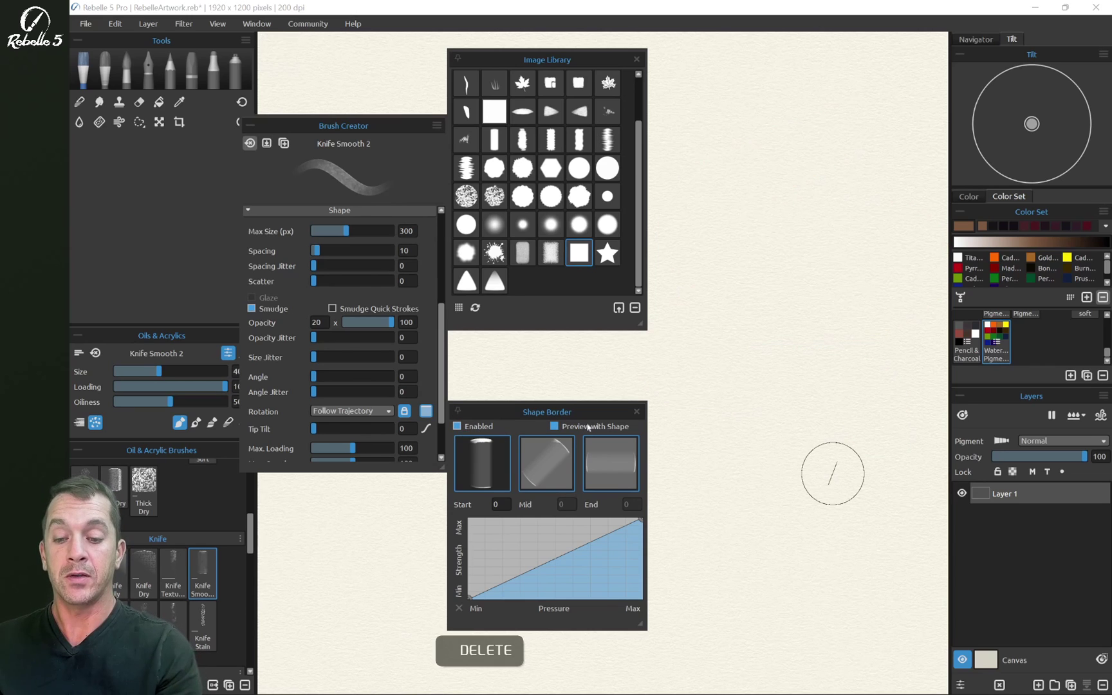
mouse_move(882, 106)
mouse_down()
mouse_move(760, 155)
mouse_move(681, 224)
mouse_move(812, 229)
mouse_move(900, 256)
mouse_move(847, 293)
mouse_move(741, 303)
mouse_move(669, 343)
mouse_move(886, 370)
mouse_move(871, 408)
mouse_move(736, 412)
mouse_move(676, 446)
mouse_move(725, 487)
mouse_move(827, 485)
mouse_move(867, 546)
mouse_up()
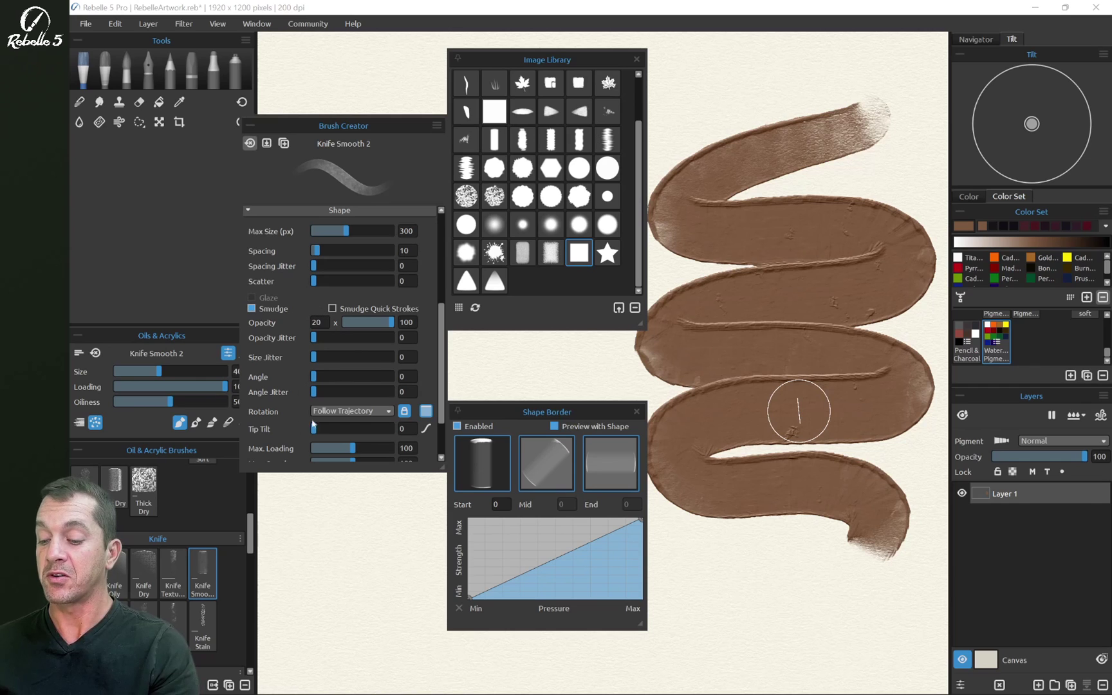
Set brush Rotation to Pen Tilt and paint brown test strokes, clearing between them
click(351, 410)
click(360, 424)
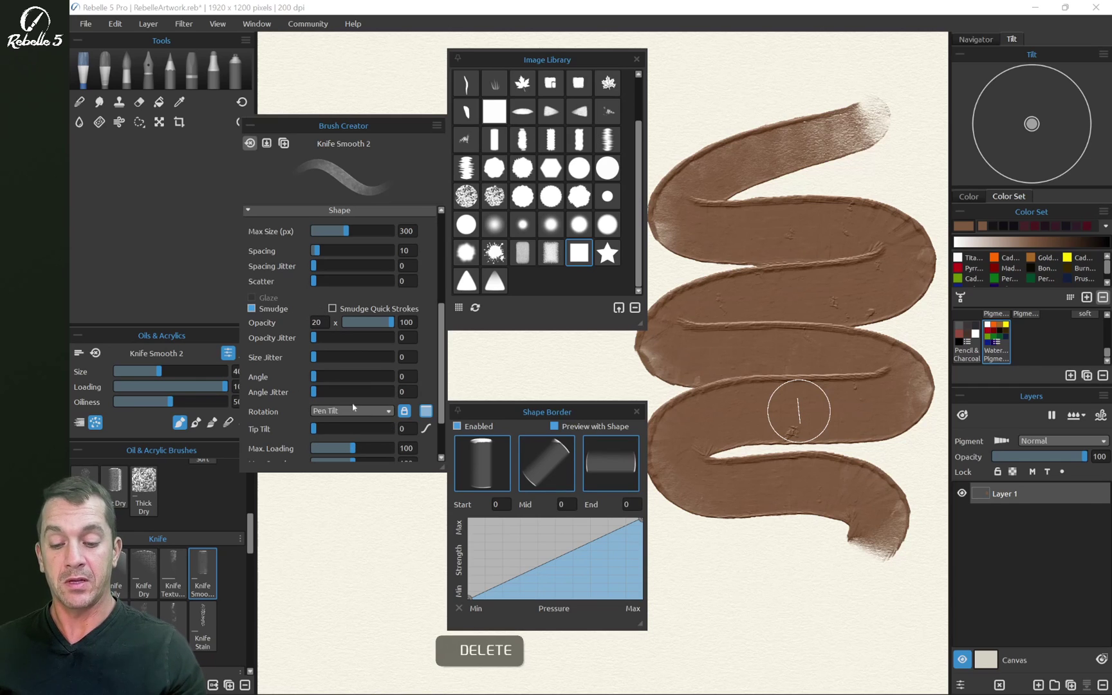
key(Delete)
mouse_move(881, 102)
mouse_down()
mouse_move(790, 138)
mouse_move(683, 211)
mouse_move(904, 254)
mouse_move(854, 284)
mouse_move(743, 278)
mouse_move(683, 300)
mouse_move(707, 331)
mouse_move(885, 352)
mouse_move(855, 396)
mouse_move(752, 388)
mouse_move(691, 409)
mouse_move(745, 446)
mouse_move(843, 449)
mouse_move(900, 476)
mouse_move(860, 504)
mouse_move(701, 507)
mouse_move(674, 549)
mouse_move(715, 575)
mouse_move(882, 560)
mouse_move(898, 588)
mouse_move(845, 607)
mouse_move(853, 602)
mouse_move(639, 598)
mouse_up()
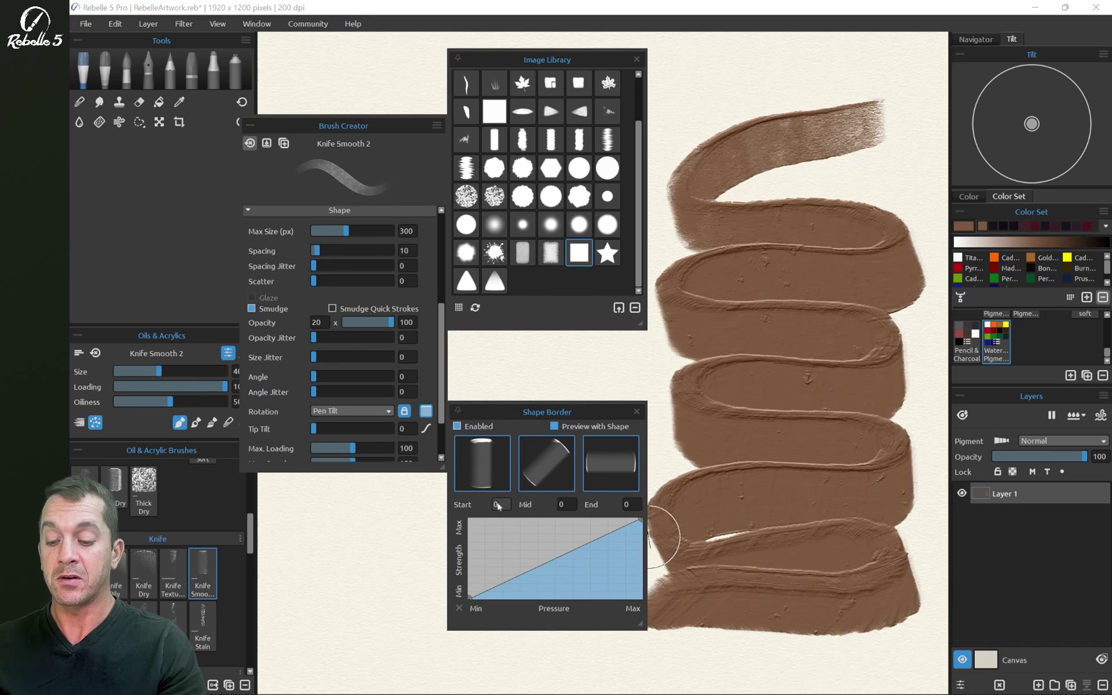
key(Delete)
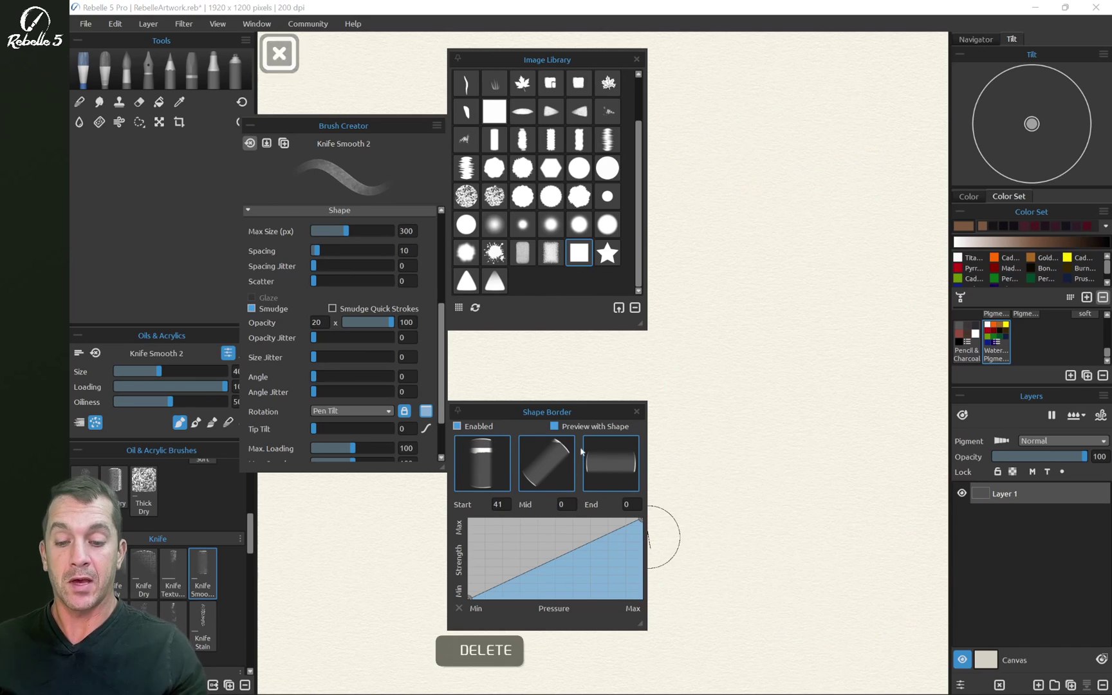
mouse_move(901, 89)
mouse_down()
mouse_move(789, 116)
mouse_move(672, 186)
mouse_move(913, 253)
mouse_move(745, 298)
mouse_move(713, 364)
mouse_move(906, 384)
mouse_move(790, 446)
mouse_move(663, 443)
mouse_up()
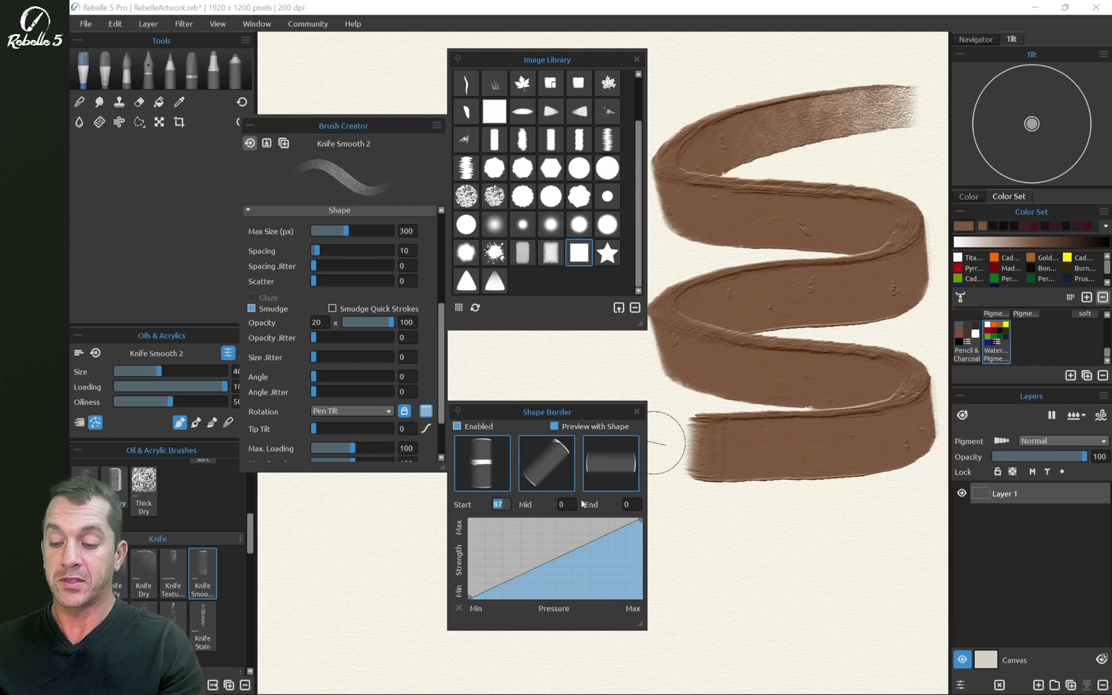
Enter 100 for Shape Border Start and repaint brown test strokes
text(100)
mouse_move(897, 518)
mouse_down()
mouse_move(676, 534)
mouse_move(758, 576)
mouse_move(901, 582)
mouse_move(843, 612)
mouse_move(663, 627)
mouse_move(722, 666)
mouse_move(904, 653)
mouse_up()
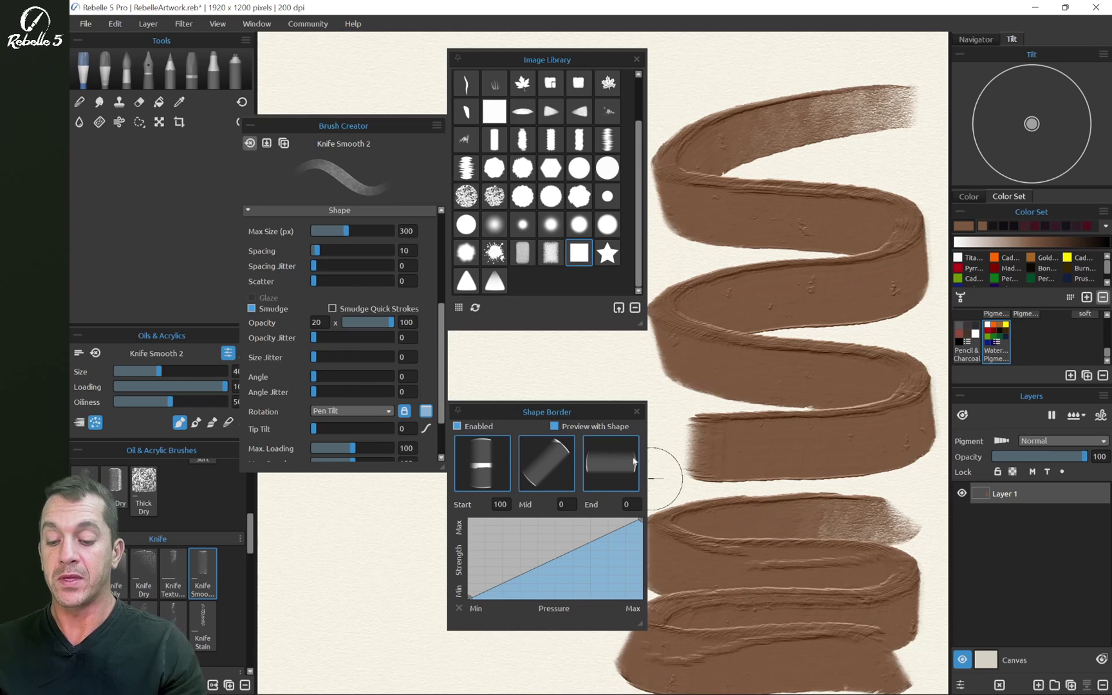
key(Delete)
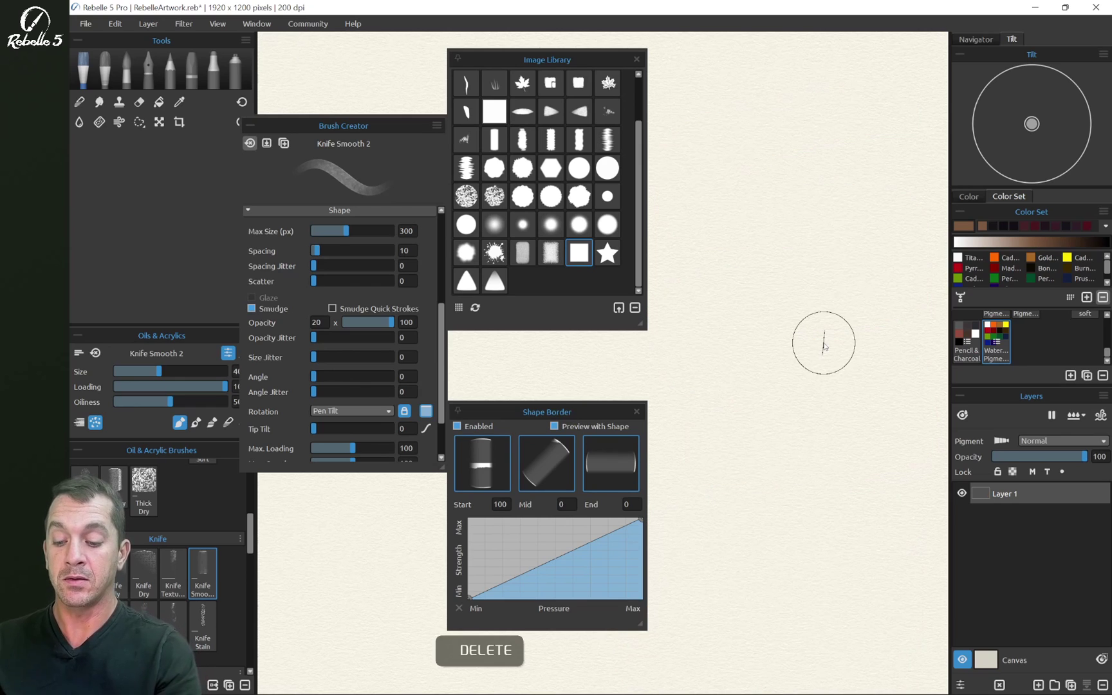
mouse_move(865, 77)
mouse_down()
mouse_move(692, 101)
mouse_move(669, 124)
mouse_move(892, 140)
mouse_move(917, 160)
mouse_move(888, 183)
mouse_move(710, 191)
mouse_move(671, 211)
mouse_move(688, 230)
mouse_move(877, 237)
mouse_move(923, 251)
mouse_move(904, 287)
mouse_move(697, 301)
mouse_move(673, 322)
mouse_move(711, 342)
mouse_move(911, 359)
mouse_move(870, 378)
mouse_up()
Raise Shape Border End to 86 and paint a test stroke below the bands
drag(632, 508, 657, 508)
drag(832, 493, 812, 442)
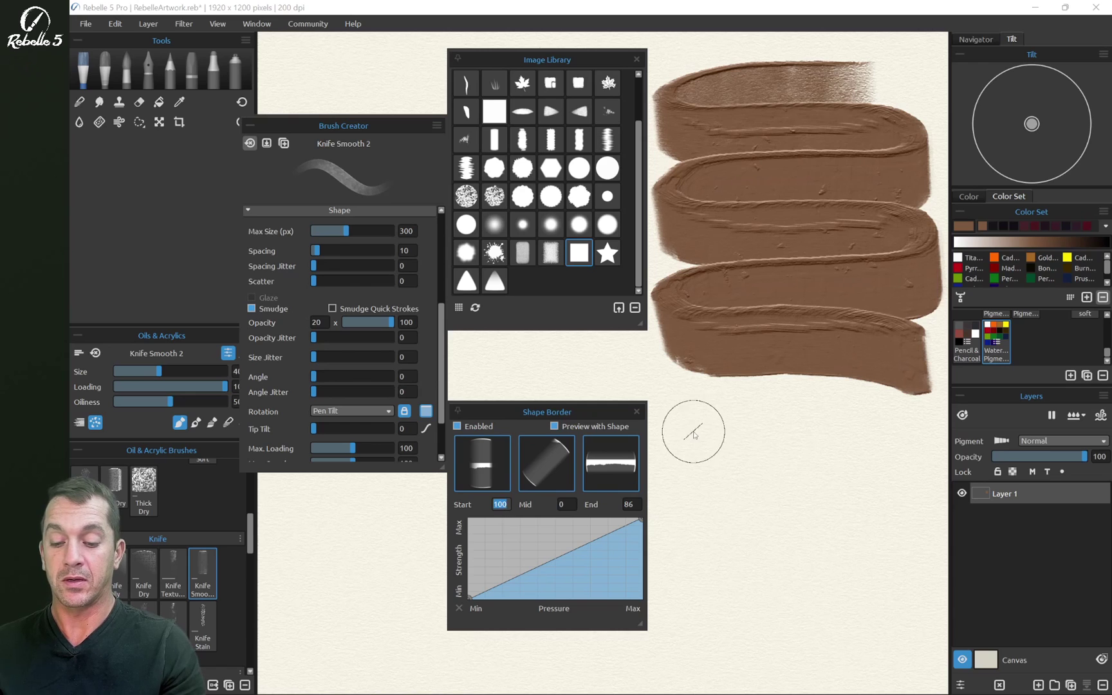
mouse_move(687, 438)
mouse_down()
mouse_move(900, 444)
mouse_move(892, 474)
mouse_move(706, 496)
mouse_move(668, 521)
mouse_move(897, 540)
mouse_move(917, 566)
mouse_move(694, 605)
mouse_move(695, 629)
mouse_move(907, 645)
mouse_move(913, 605)
mouse_up()
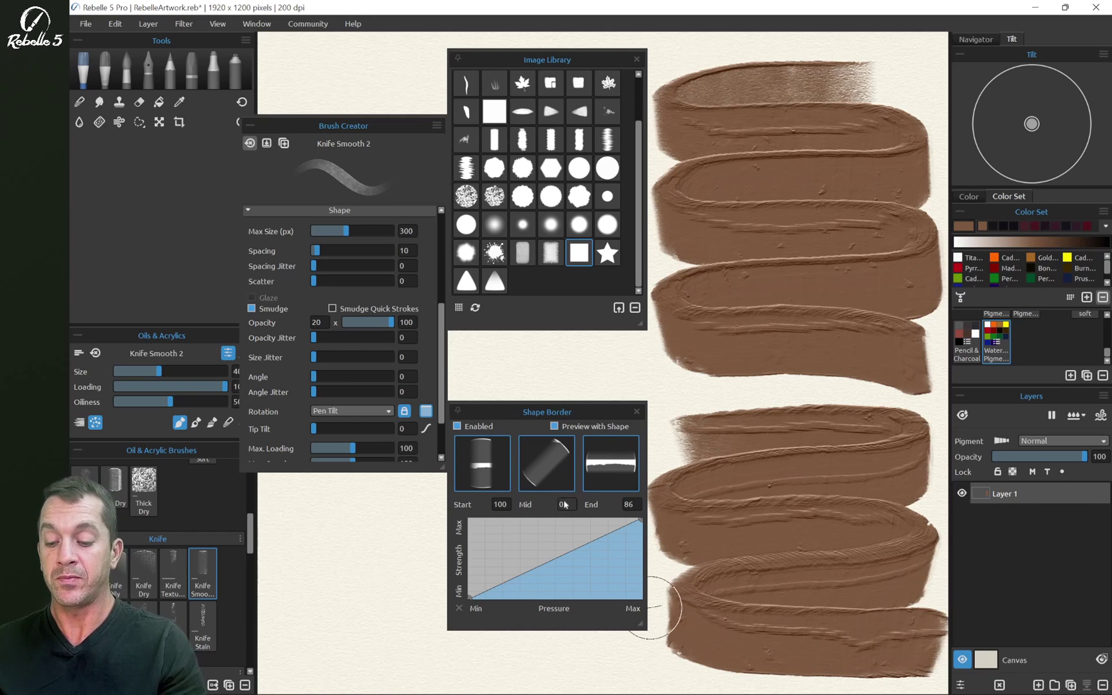
Raise Shape Border Mid, repaint a test stroke near the top, and confirm Mid at 66
drag(567, 506, 705, 510)
key(Delete)
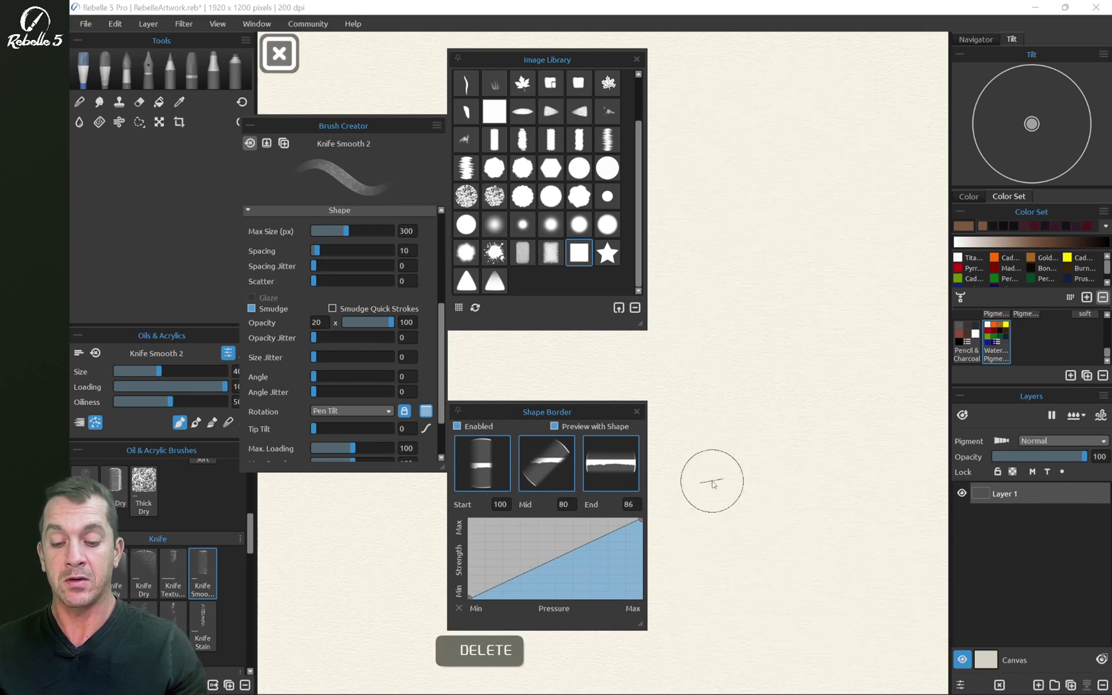
mouse_move(685, 108)
mouse_down()
mouse_move(901, 120)
mouse_move(883, 151)
mouse_move(751, 151)
mouse_move(703, 160)
mouse_move(677, 182)
mouse_move(723, 203)
mouse_move(889, 203)
mouse_move(925, 225)
mouse_move(866, 270)
mouse_move(727, 254)
mouse_up()
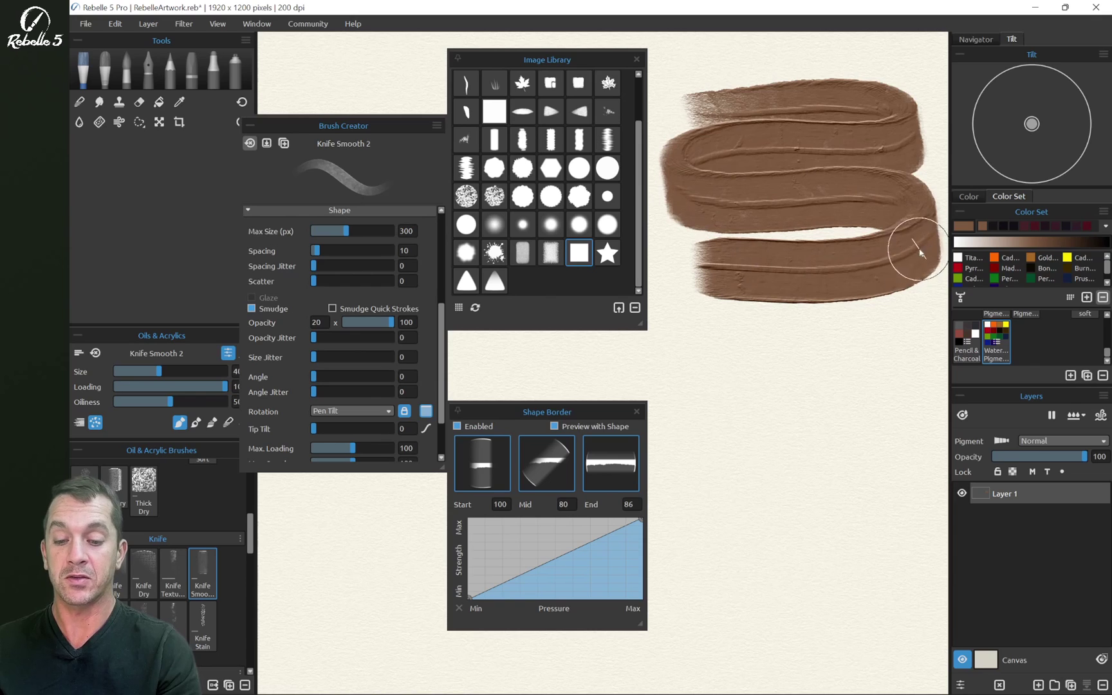
click(565, 507)
key(Return)
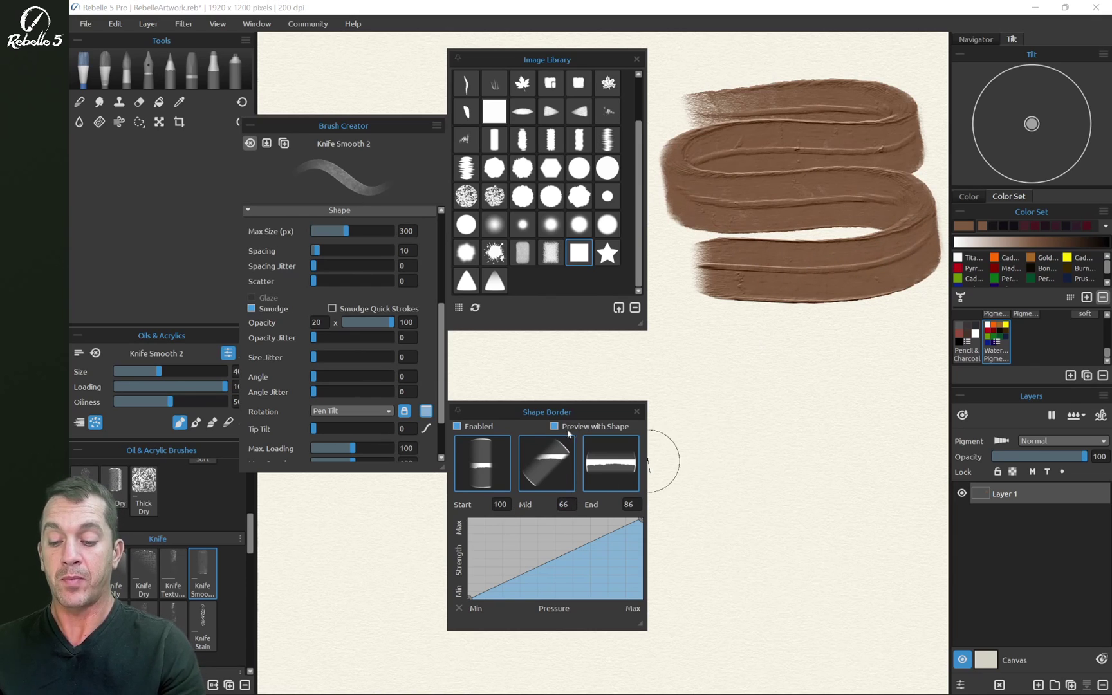
Retype the Shape Border Mid value as 000 and paint an S-shaped brown test stroke
click(564, 506)
text(00)
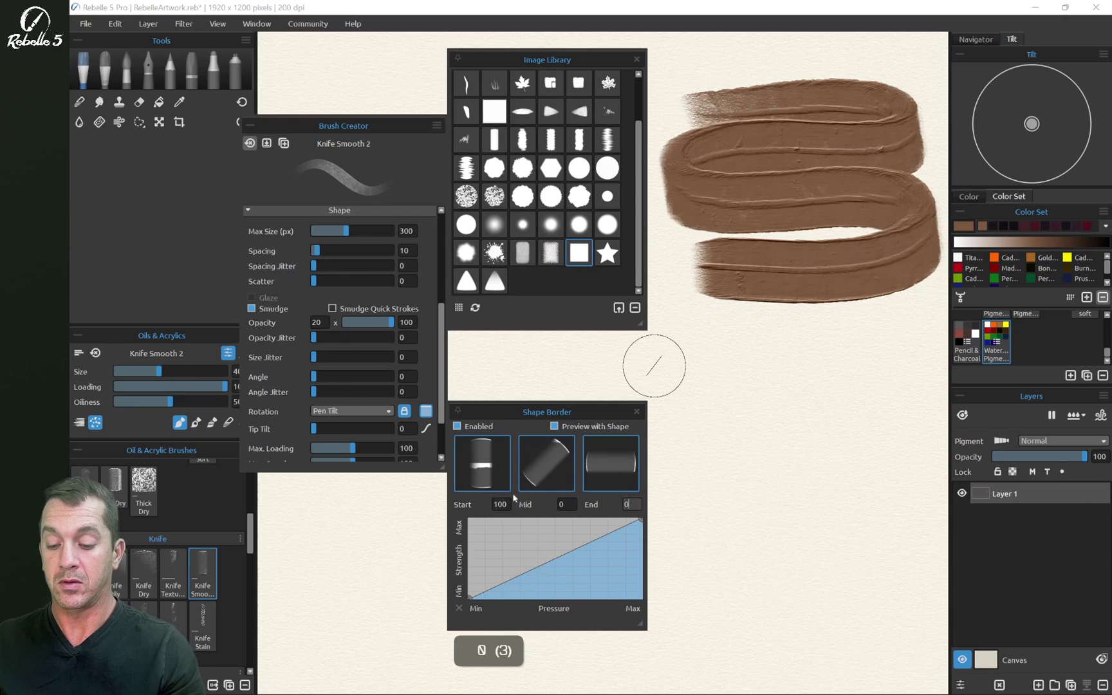
text(0)
mouse_move(689, 359)
mouse_down()
mouse_move(907, 398)
mouse_move(823, 426)
mouse_move(692, 442)
mouse_move(684, 486)
mouse_move(812, 492)
mouse_move(904, 533)
mouse_move(739, 553)
mouse_move(675, 598)
mouse_move(870, 598)
mouse_move(860, 636)
mouse_move(673, 669)
mouse_move(687, 651)
mouse_move(676, 674)
mouse_up()
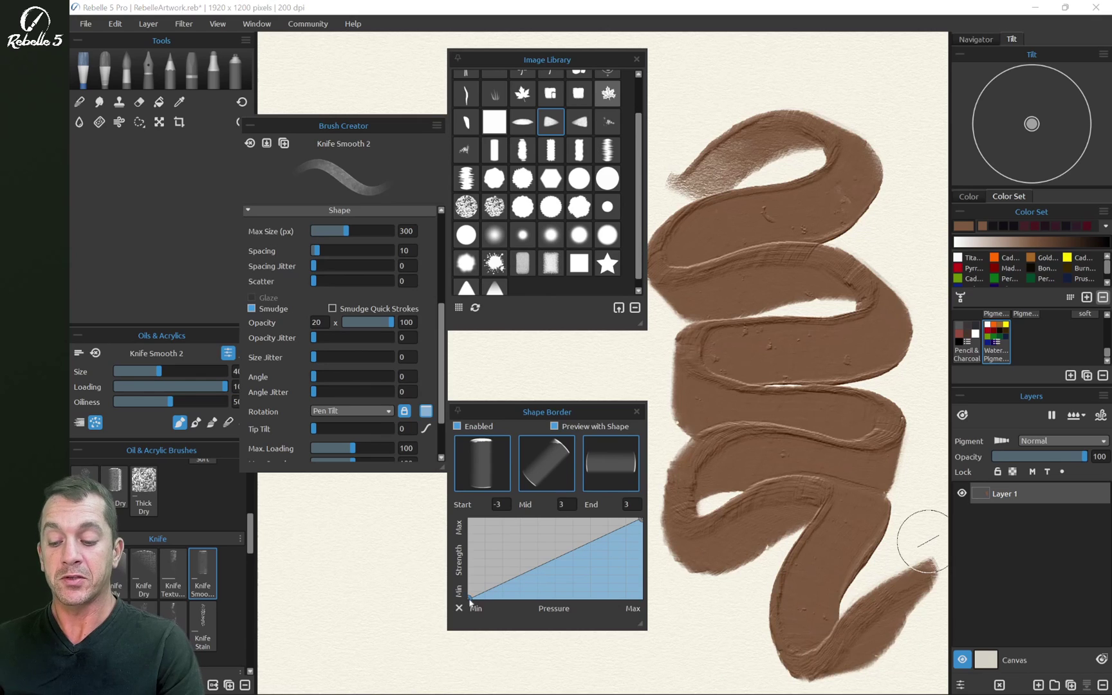
Reshape the Shape Border pressure curve to full strength and paint a pale test stroke
mouse_move(471, 599)
mouse_down()
mouse_move(480, 585)
mouse_move(470, 609)
mouse_up()
drag(578, 551, 641, 519)
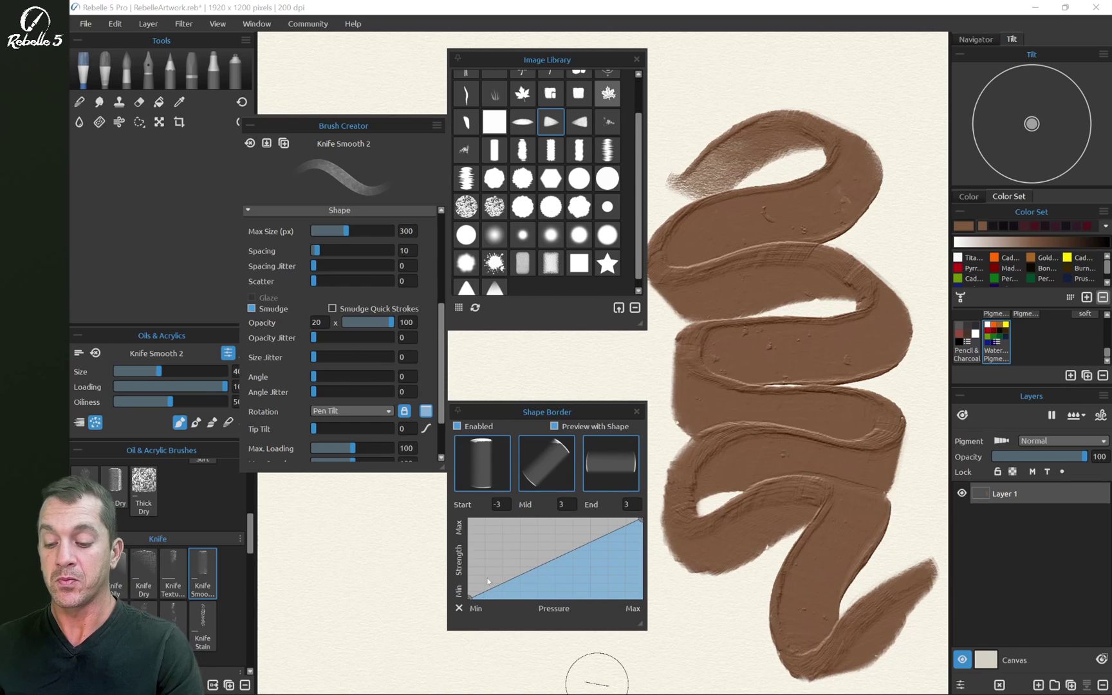
drag(471, 597, 458, 525)
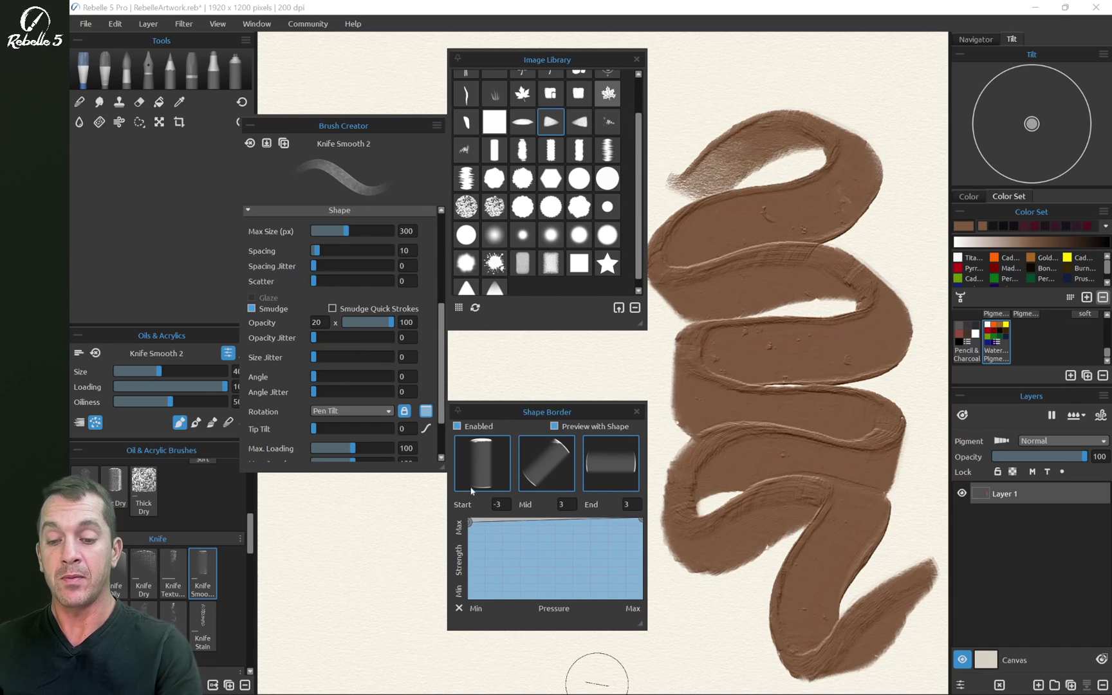
key(Delete)
mouse_move(675, 144)
mouse_down()
mouse_move(819, 112)
mouse_move(727, 216)
mouse_move(844, 193)
mouse_move(726, 309)
mouse_move(858, 293)
mouse_move(832, 354)
mouse_move(735, 427)
mouse_move(914, 390)
mouse_move(746, 528)
mouse_up()
Restore the pressure curve to linear, paint dark brown zigzag tests, and clear the canvas
click(459, 607)
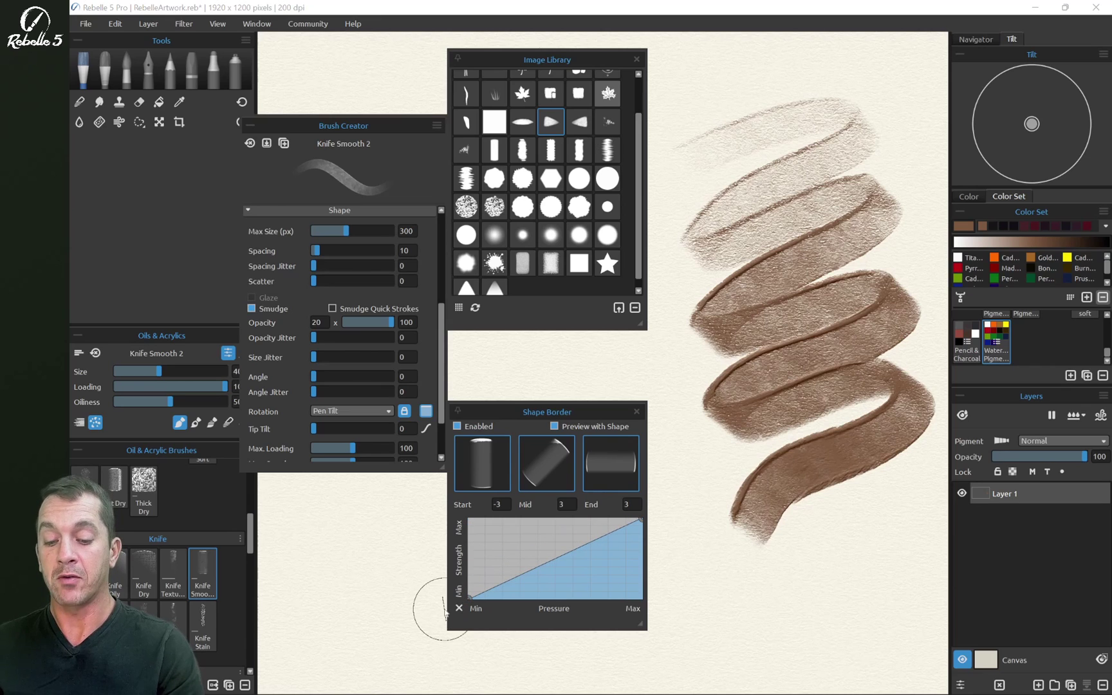
key(Delete)
mouse_move(678, 169)
mouse_down()
mouse_move(741, 161)
mouse_move(848, 173)
mouse_move(754, 232)
mouse_move(701, 307)
mouse_move(788, 286)
mouse_move(885, 296)
mouse_move(713, 410)
mouse_move(765, 422)
mouse_move(894, 381)
mouse_move(892, 435)
mouse_move(745, 505)
mouse_move(774, 547)
mouse_move(909, 514)
mouse_move(808, 608)
mouse_up()
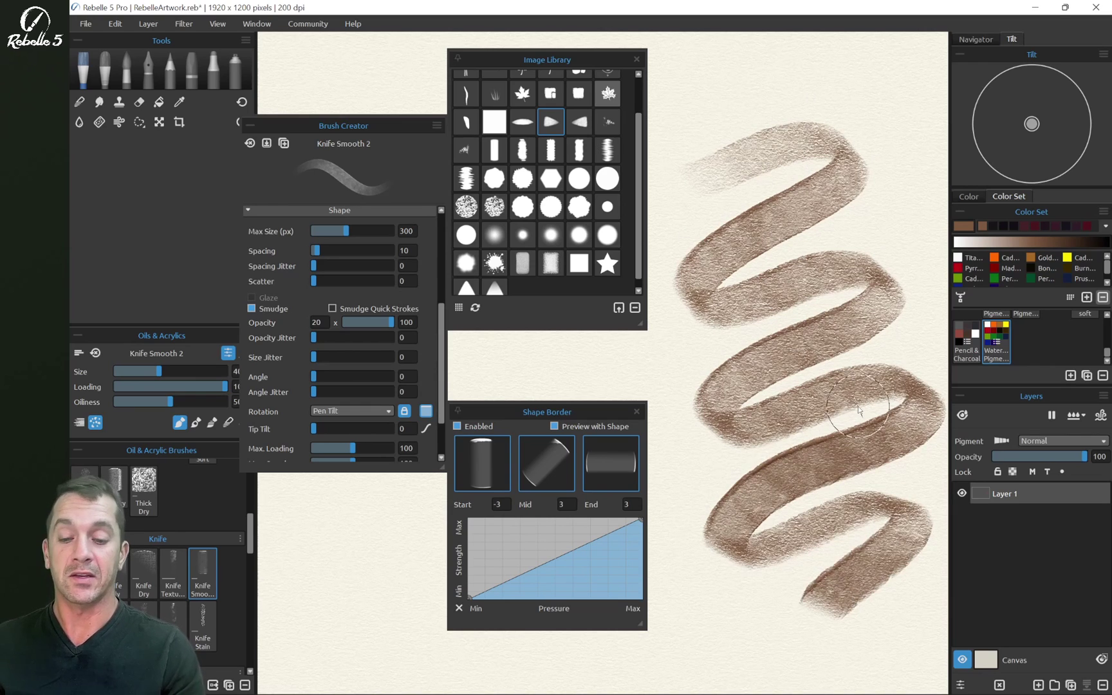
mouse_move(693, 150)
mouse_down()
mouse_move(851, 122)
mouse_move(775, 197)
mouse_move(880, 202)
mouse_move(828, 269)
mouse_move(861, 332)
mouse_move(877, 410)
mouse_move(915, 383)
mouse_move(665, 360)
mouse_move(731, 406)
mouse_move(713, 451)
mouse_move(788, 592)
mouse_up()
key(Delete)
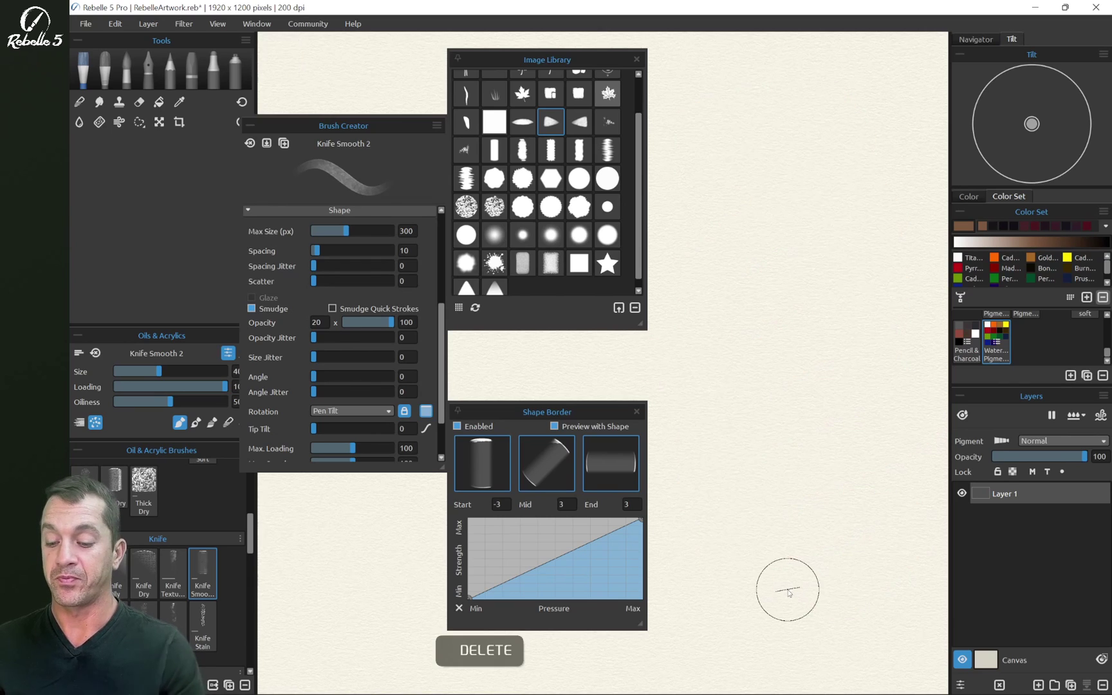
Switch to the Pentell 2 pencil, reset its Tip Tilt curve to flat, and show the Width curve
click(636, 411)
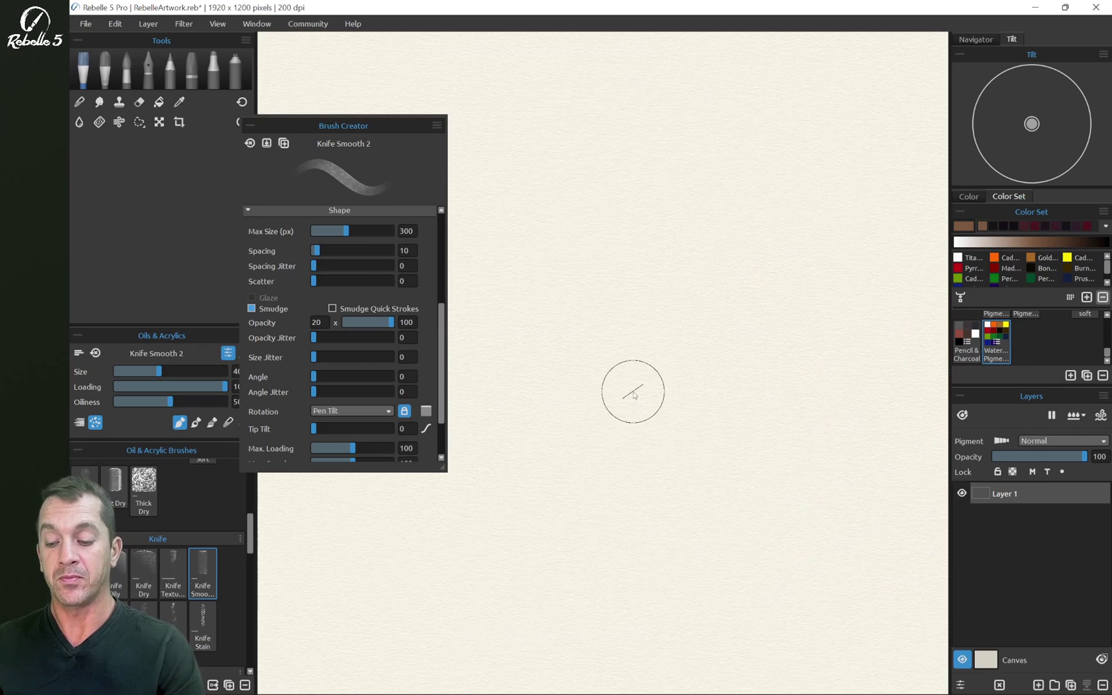
key(p)
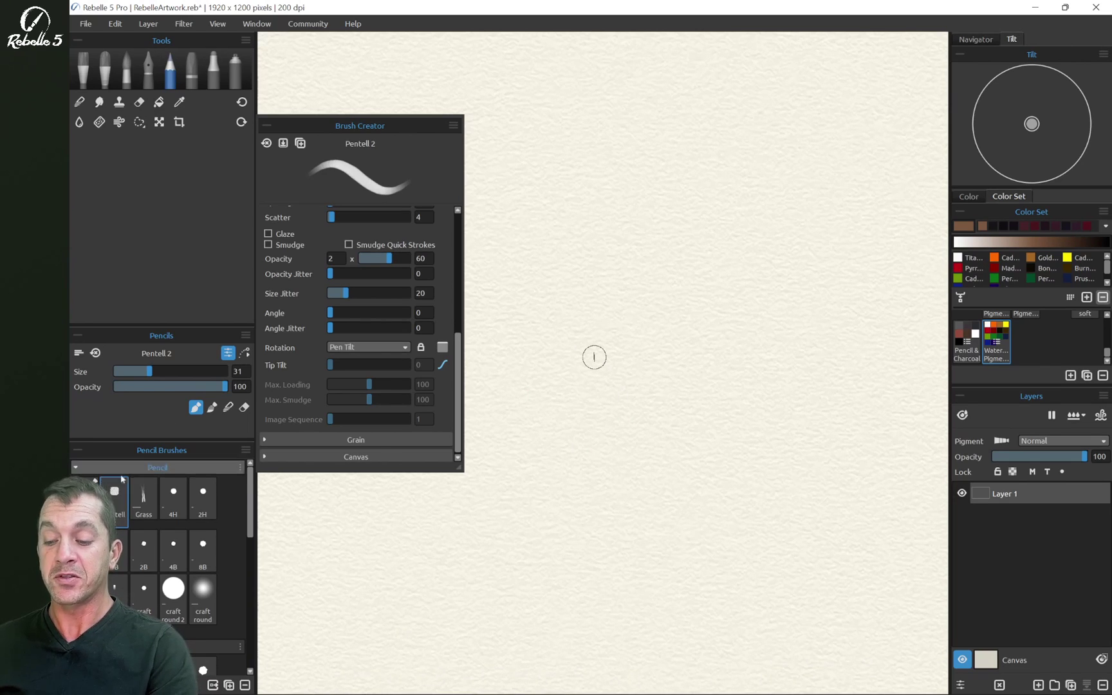
click(443, 365)
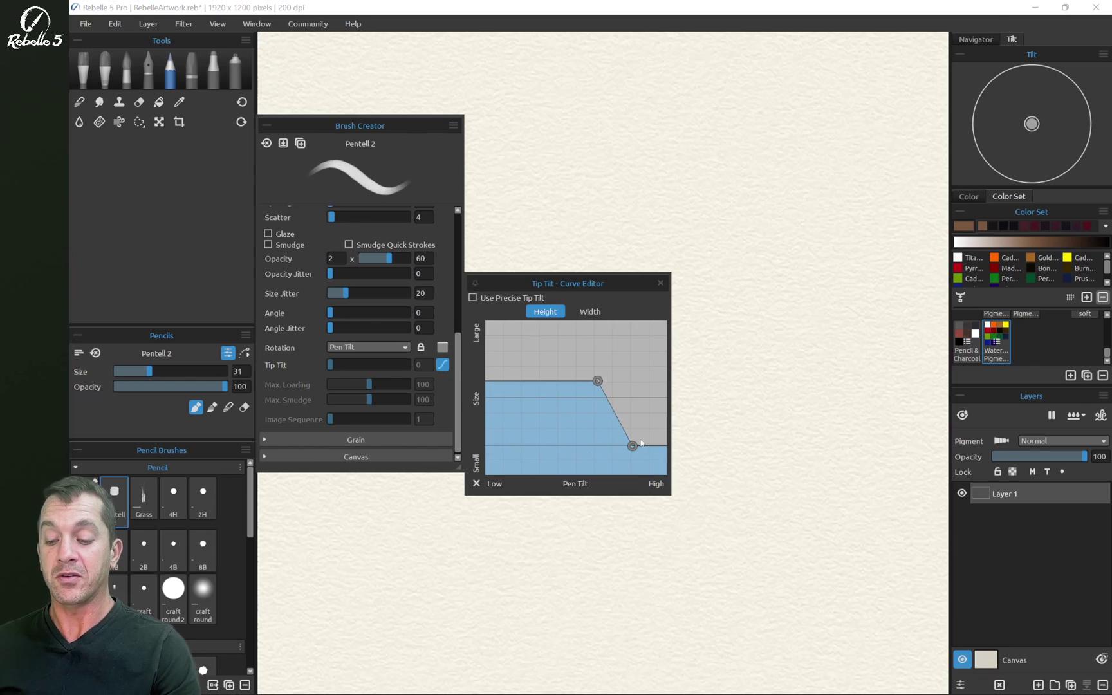
click(476, 484)
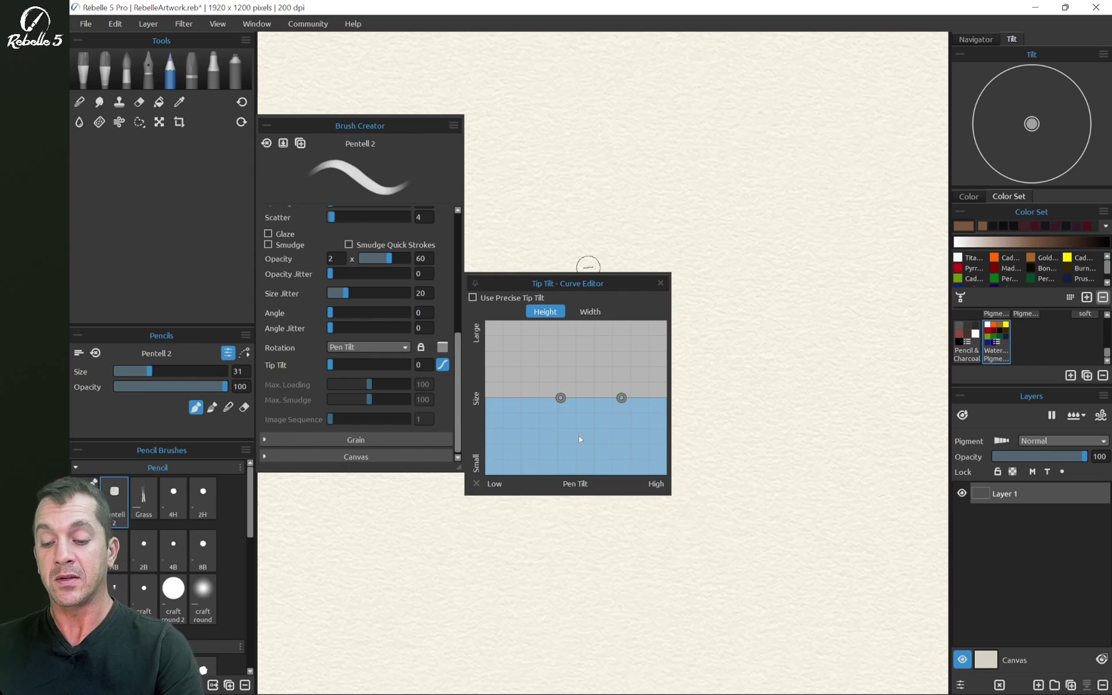
click(588, 312)
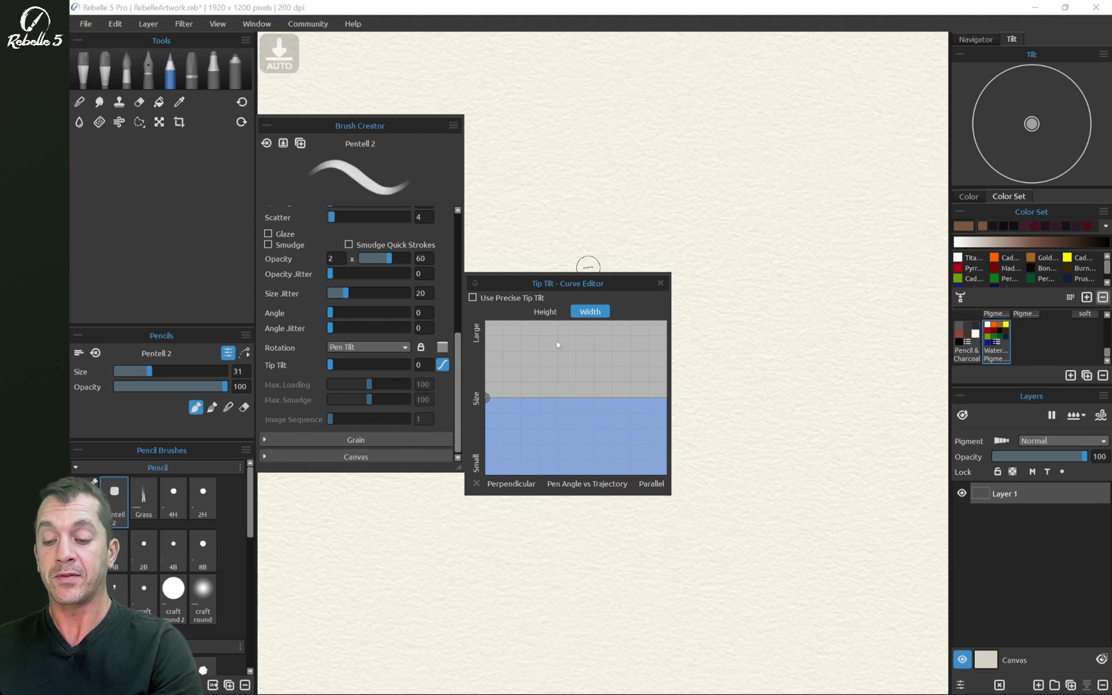
Draw two Pentell 2 test circles on the canvas
mouse_move(673, 235)
mouse_down()
mouse_move(682, 157)
mouse_move(753, 205)
mouse_move(685, 244)
mouse_move(659, 164)
mouse_move(751, 209)
mouse_up()
mouse_move(754, 389)
mouse_down()
mouse_move(764, 315)
mouse_move(737, 417)
mouse_up()
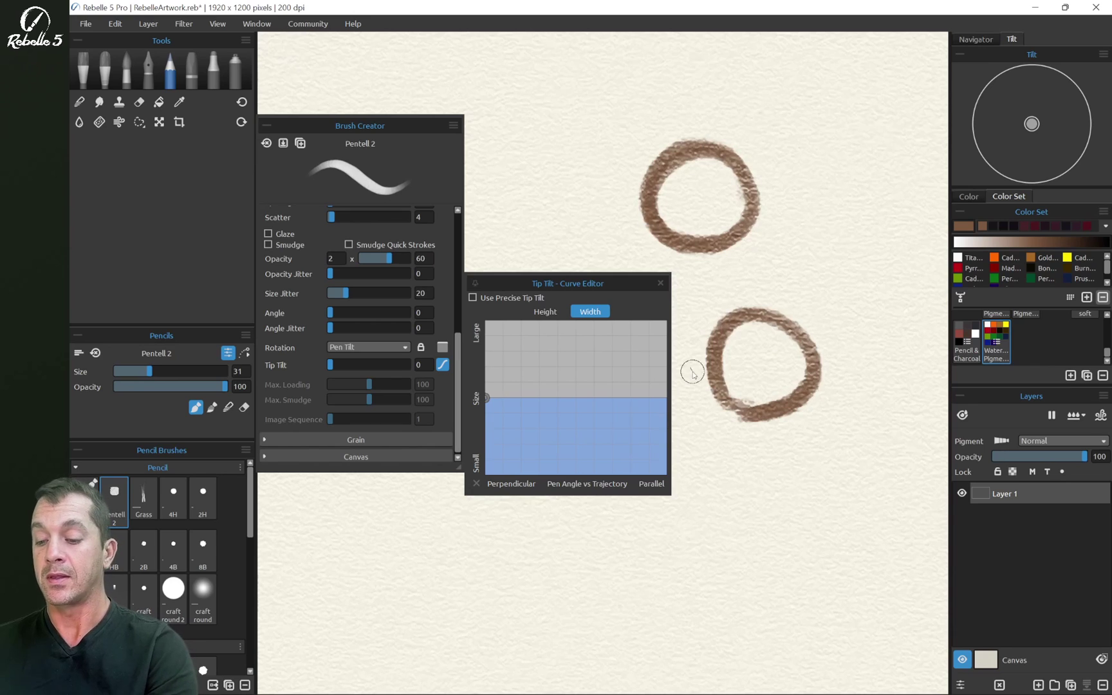
drag(457, 364, 453, 240)
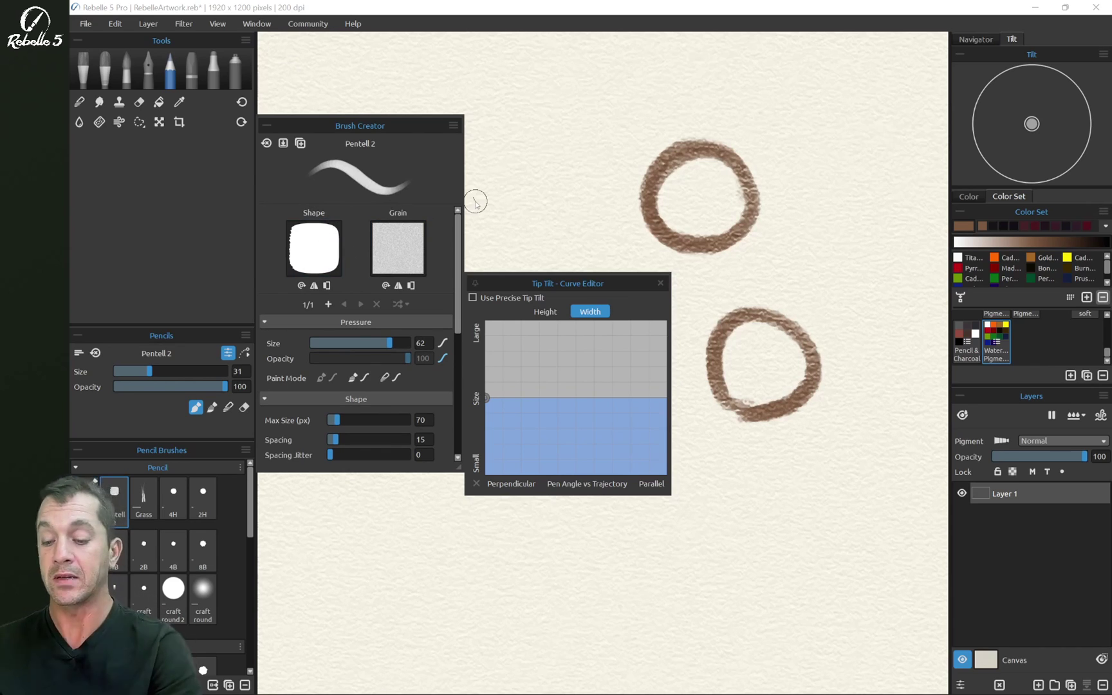
Raise the Tip Tilt Width curve toward Large and paint broad looping and horizontal strokes
drag(506, 395, 504, 334)
mouse_move(781, 265)
mouse_down()
mouse_move(792, 187)
mouse_move(814, 150)
mouse_move(905, 185)
mouse_move(894, 236)
mouse_move(789, 277)
mouse_move(835, 300)
mouse_move(835, 526)
mouse_move(869, 515)
mouse_up()
mouse_move(649, 522)
mouse_down()
mouse_move(886, 533)
mouse_move(412, 521)
mouse_up()
click(646, 525)
Lower the Width curve near Small and draw thin test lines near the top
drag(502, 336, 514, 453)
drag(492, 83, 876, 90)
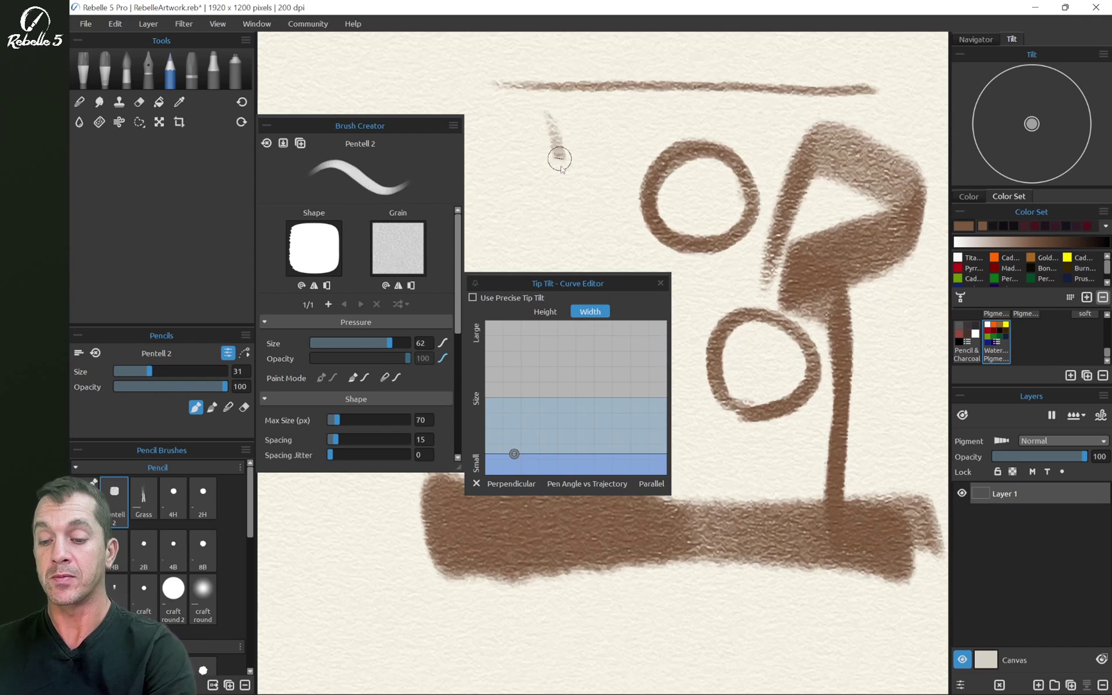
drag(561, 169, 569, 239)
Reshape the Height curve, test it with a wide vertical stroke, then lower it
click(545, 311)
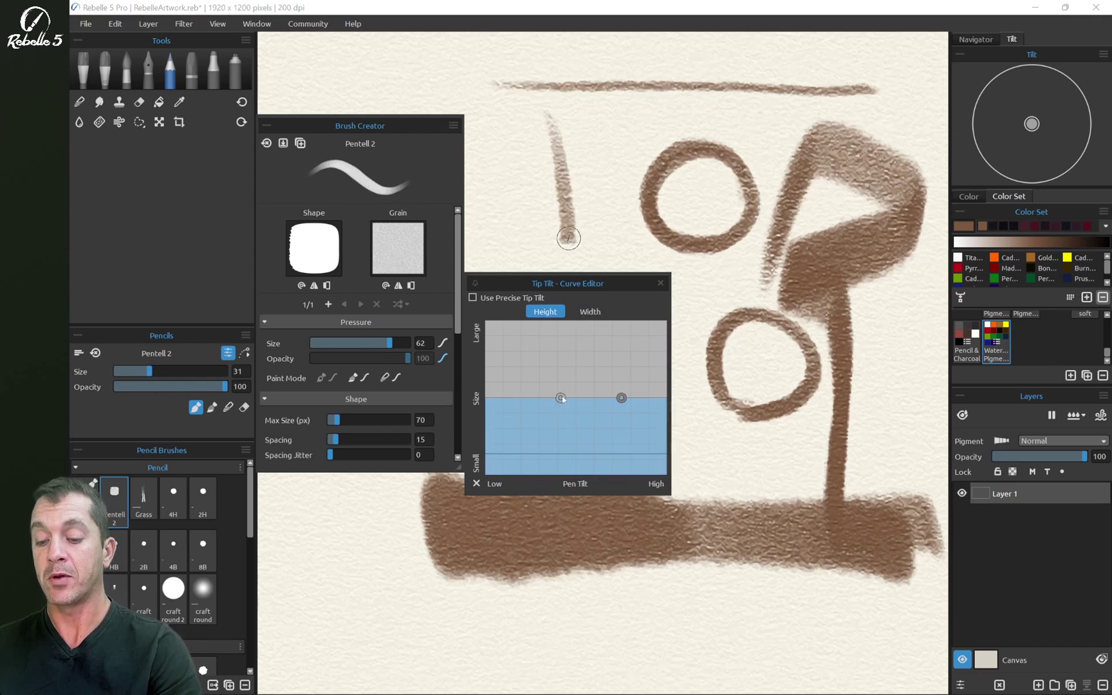
drag(561, 399, 564, 355)
drag(631, 398, 628, 350)
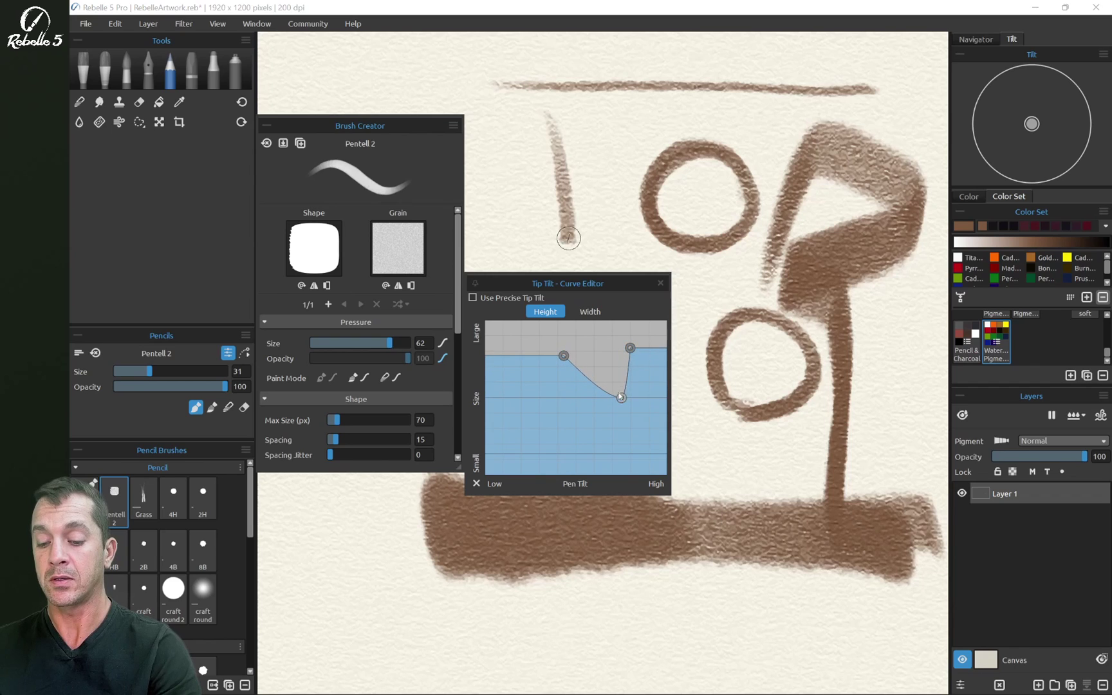
drag(621, 397, 625, 572)
drag(629, 475, 611, 506)
drag(630, 347, 707, 417)
mouse_move(600, 125)
mouse_down()
mouse_move(618, 487)
mouse_move(477, 480)
mouse_move(305, 495)
mouse_move(303, 645)
mouse_move(610, 652)
mouse_move(667, 631)
mouse_move(673, 265)
mouse_up()
drag(564, 357, 574, 397)
Raise the Width curve with a high right point and a lowered left point
click(585, 310)
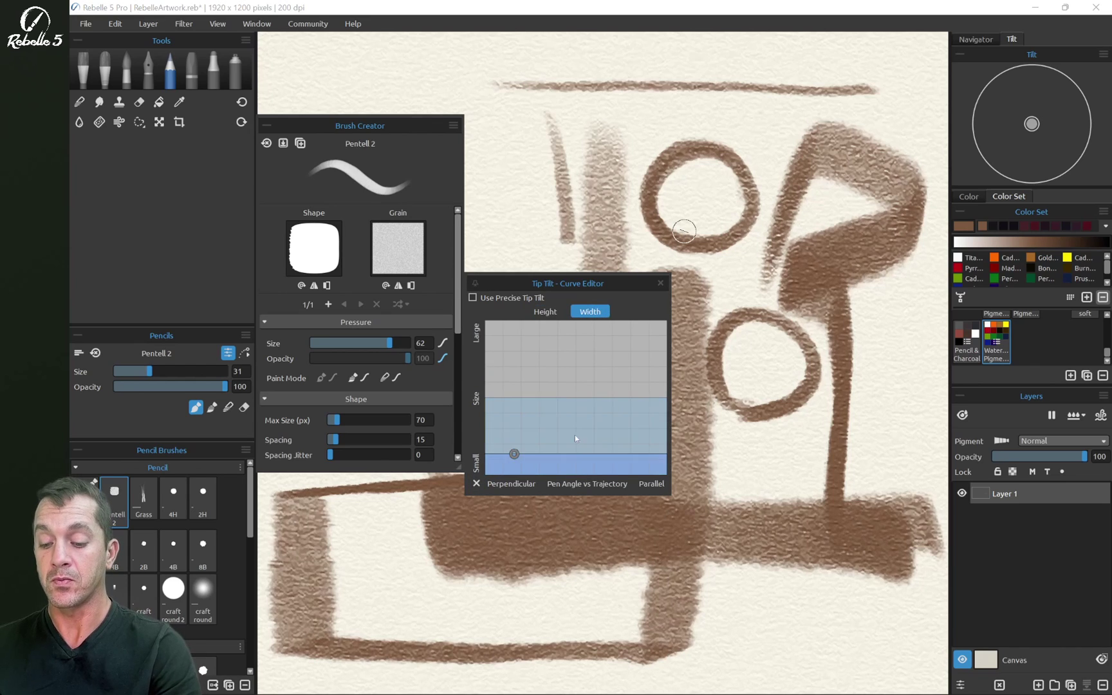
drag(515, 456, 557, 399)
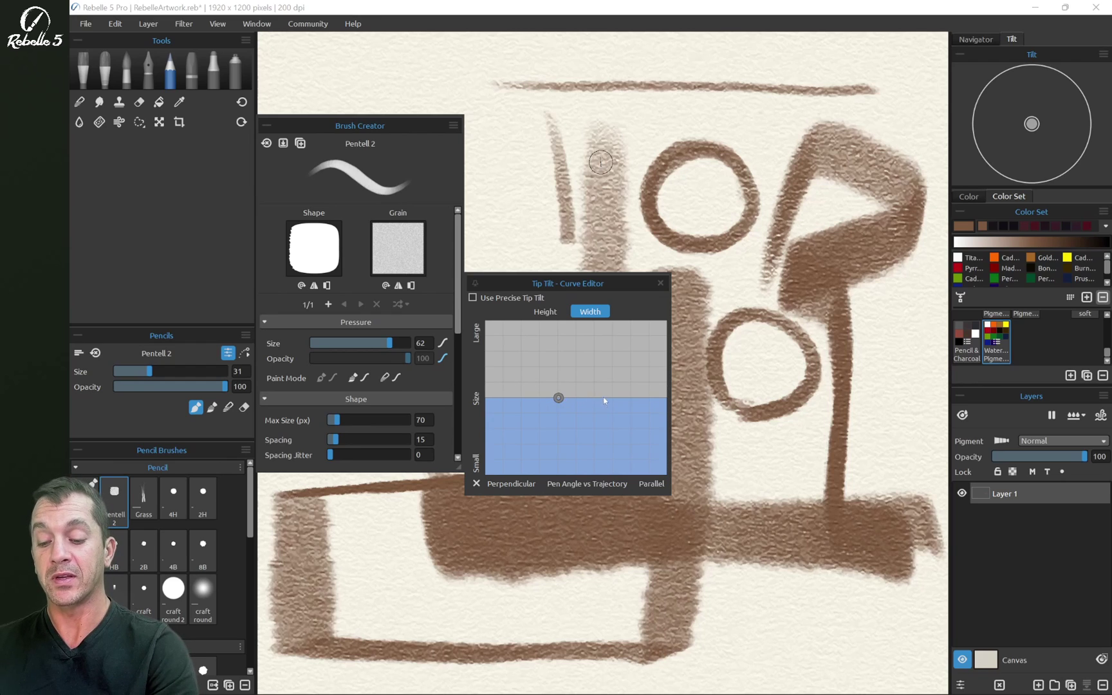
drag(604, 400, 632, 348)
drag(559, 398, 567, 441)
Clear the canvas and lower the Height curve's upper plateau slightly
click(545, 311)
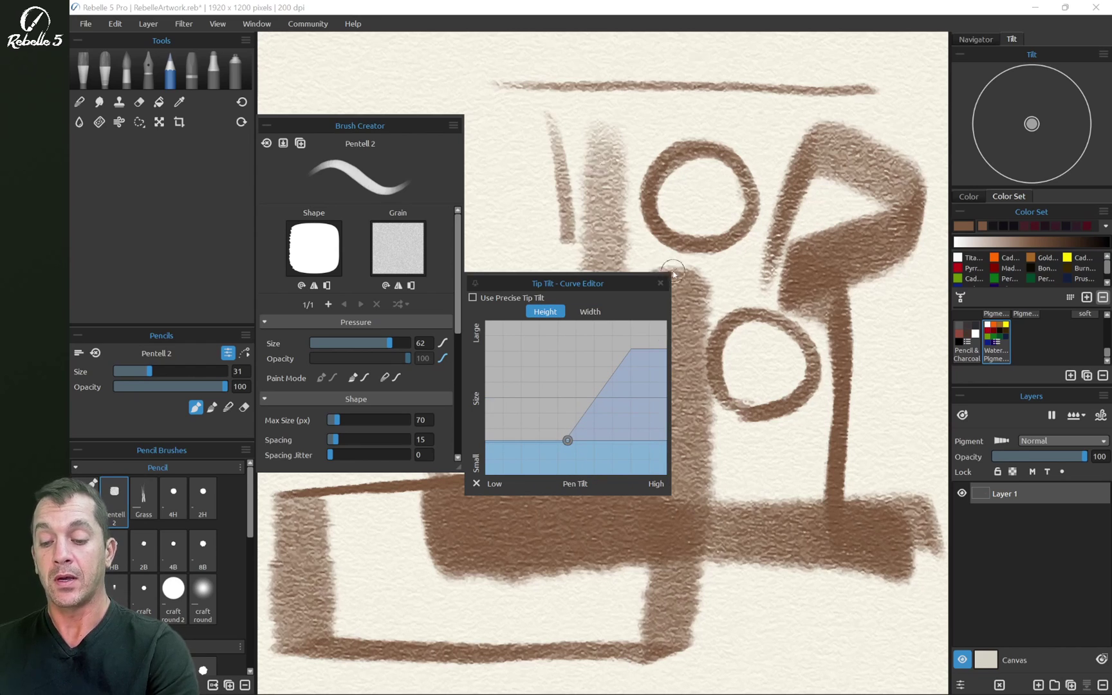
key(Delete)
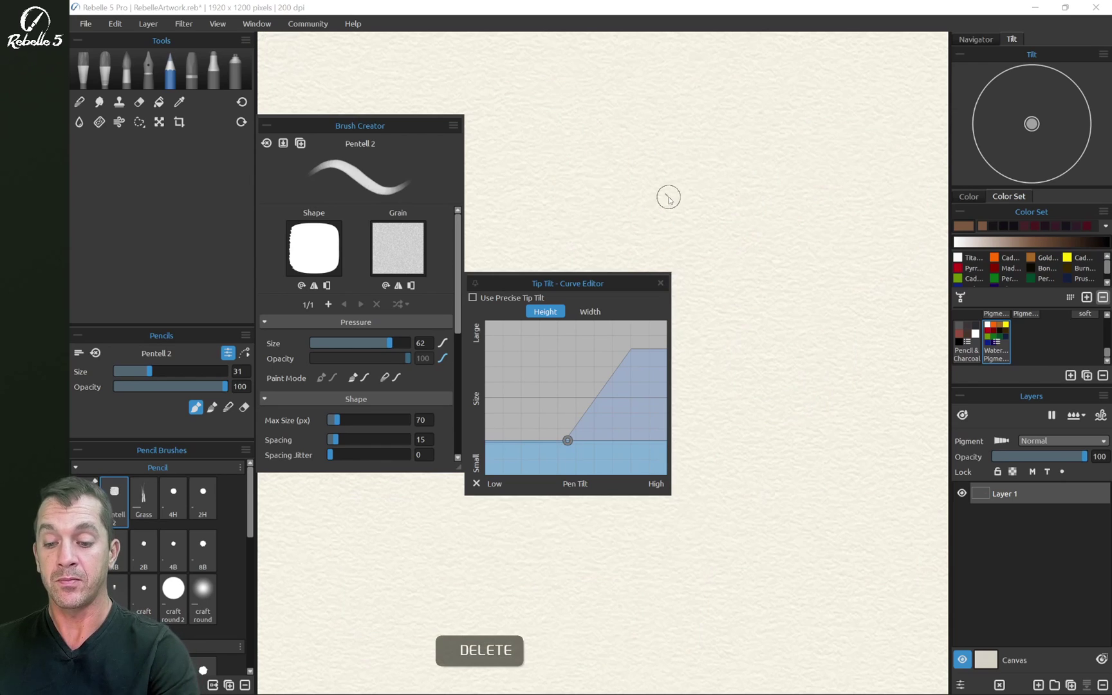
drag(631, 349, 618, 361)
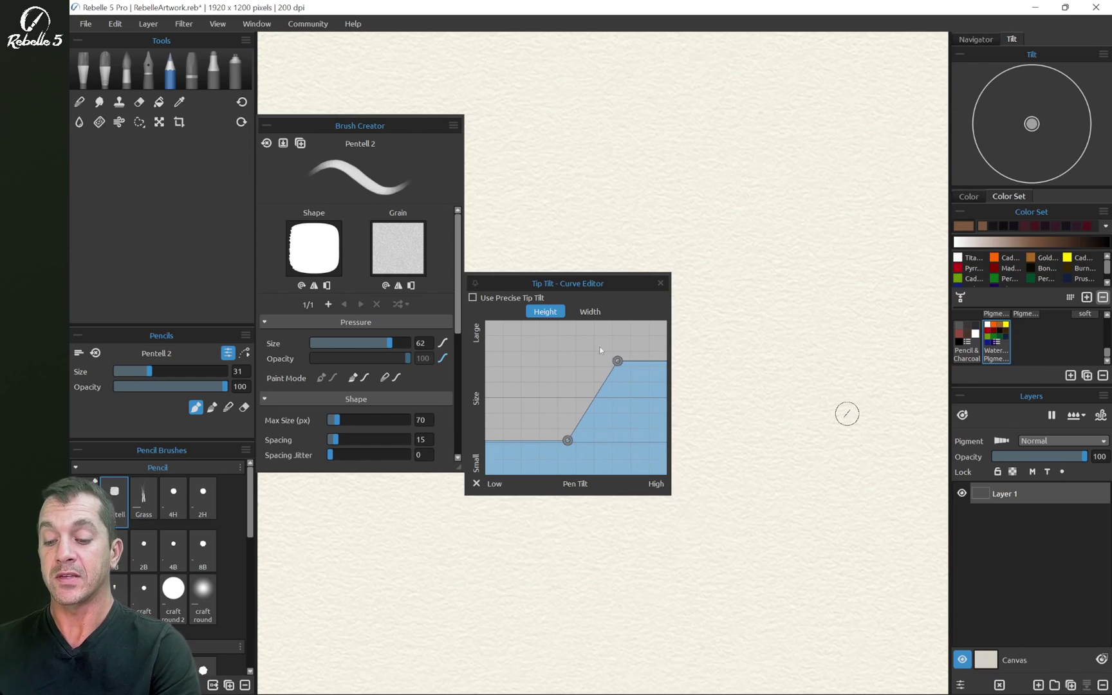
click(608, 313)
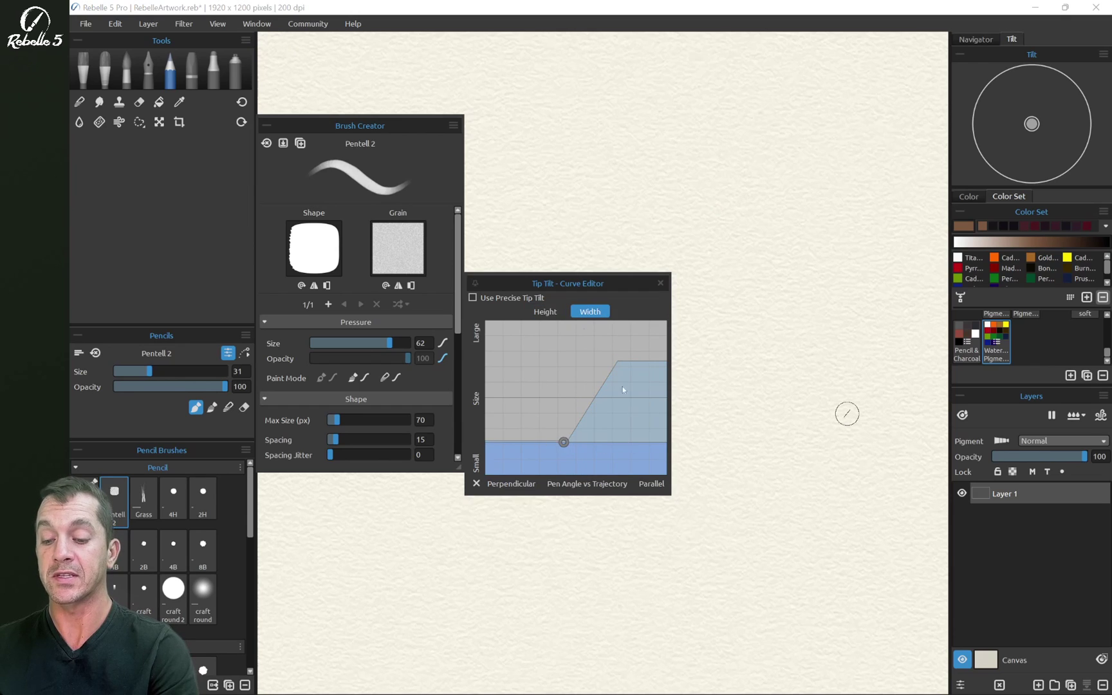
click(545, 311)
Draw four pencil circles and shade them with tilted strokes to test the tip tilt
mouse_move(715, 233)
mouse_down()
mouse_move(701, 142)
mouse_move(768, 189)
mouse_move(713, 239)
mouse_move(666, 160)
mouse_move(767, 222)
mouse_up()
mouse_move(740, 270)
mouse_down()
mouse_move(807, 295)
mouse_move(769, 255)
mouse_up()
mouse_move(726, 458)
mouse_down()
mouse_move(702, 390)
mouse_move(780, 424)
mouse_move(735, 460)
mouse_move(703, 423)
mouse_up()
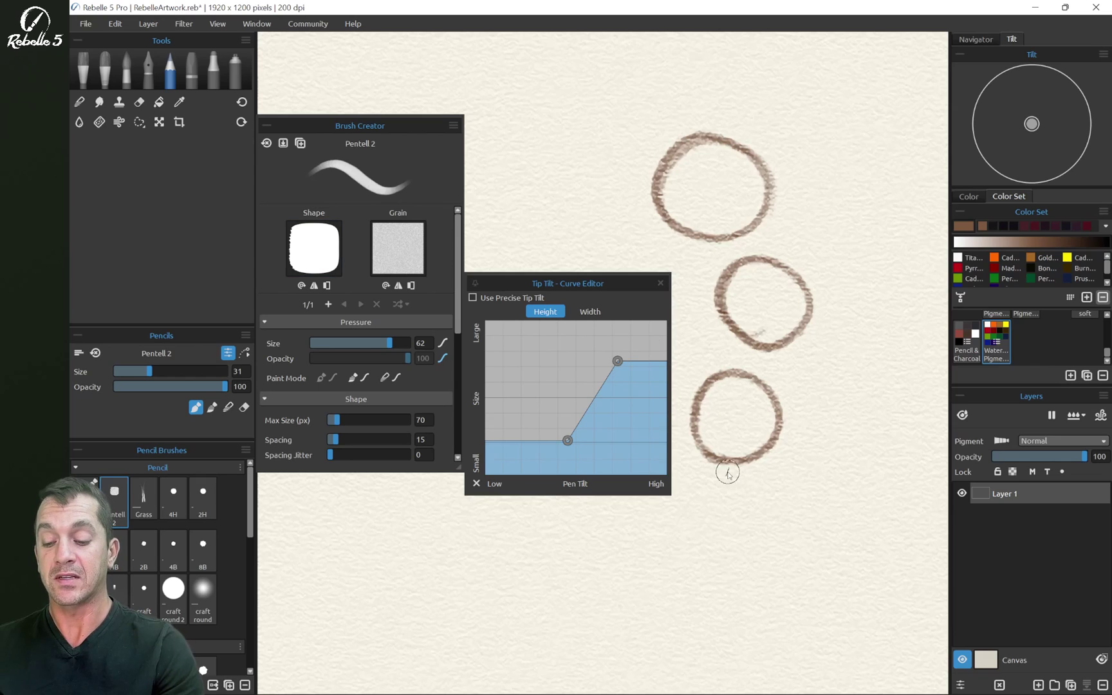
mouse_move(733, 539)
mouse_down()
mouse_move(726, 491)
mouse_move(778, 508)
mouse_move(760, 546)
mouse_move(720, 516)
mouse_up()
mouse_move(846, 288)
mouse_down()
mouse_move(794, 371)
mouse_move(842, 327)
mouse_move(853, 333)
mouse_move(825, 408)
mouse_move(873, 426)
mouse_move(812, 288)
mouse_move(772, 298)
mouse_move(740, 267)
mouse_move(767, 280)
mouse_move(754, 339)
mouse_up()
mouse_move(666, 145)
mouse_down()
mouse_move(704, 212)
mouse_move(734, 222)
mouse_move(754, 190)
mouse_move(720, 143)
mouse_move(714, 228)
mouse_move(727, 228)
mouse_up()
Turn on Use Precise Tip Tilt, then draw and hatch two new circles at the top
click(481, 298)
mouse_move(759, 145)
mouse_down()
mouse_move(762, 95)
mouse_move(819, 194)
mouse_move(814, 49)
mouse_move(765, 128)
mouse_move(859, 85)
mouse_move(791, 177)
mouse_move(884, 121)
mouse_move(821, 197)
mouse_up()
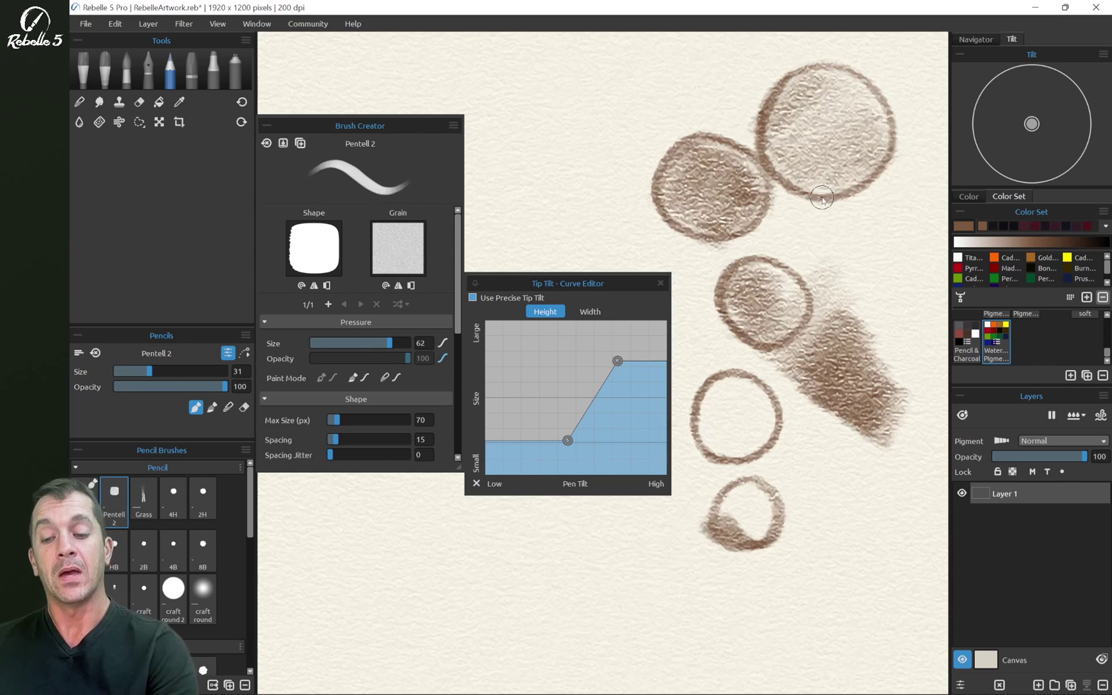
mouse_move(520, 207)
mouse_down()
mouse_move(490, 153)
mouse_move(591, 203)
mouse_move(475, 154)
mouse_up()
mouse_move(565, 74)
mouse_down()
mouse_move(498, 156)
mouse_move(490, 186)
mouse_up()
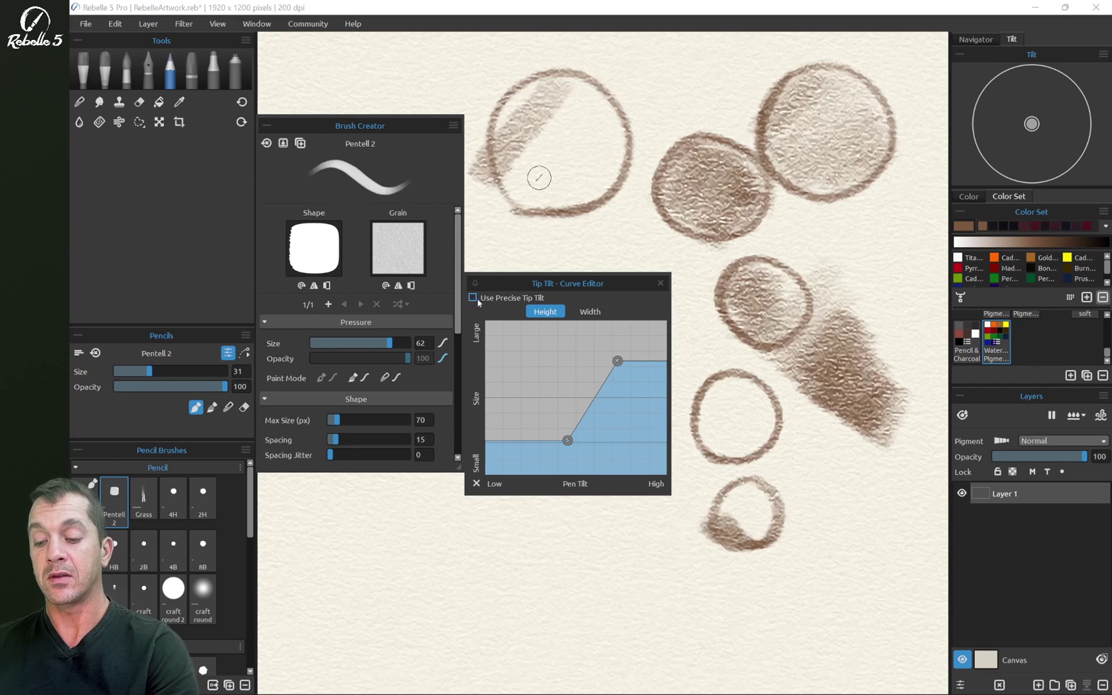
drag(598, 87, 524, 217)
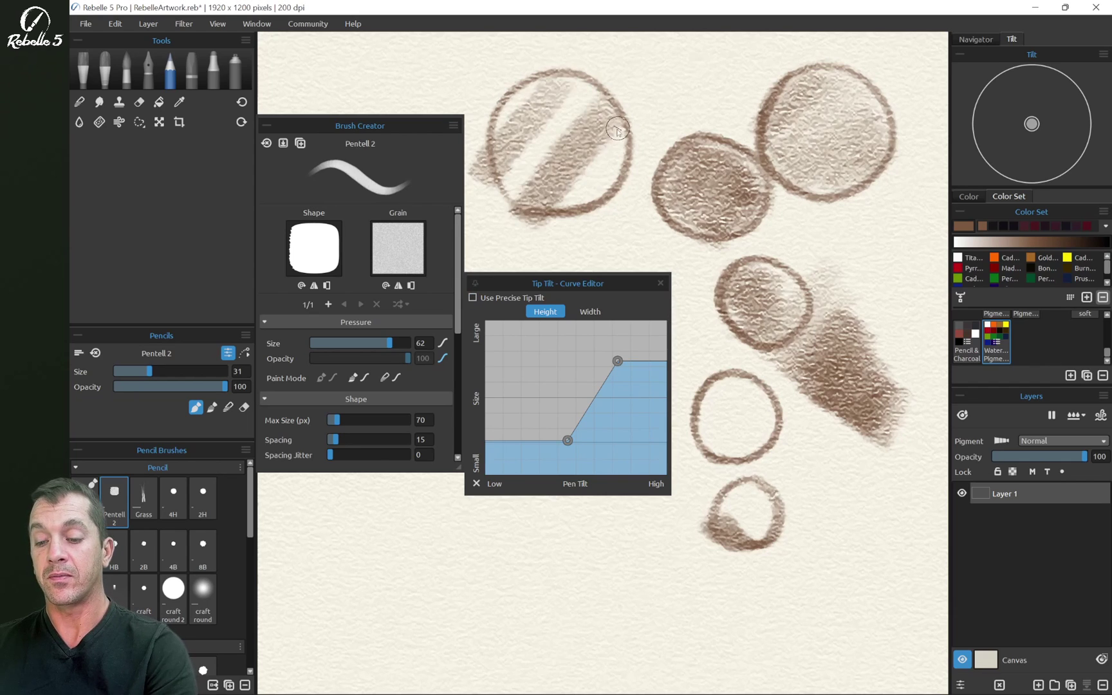
drag(619, 132, 527, 241)
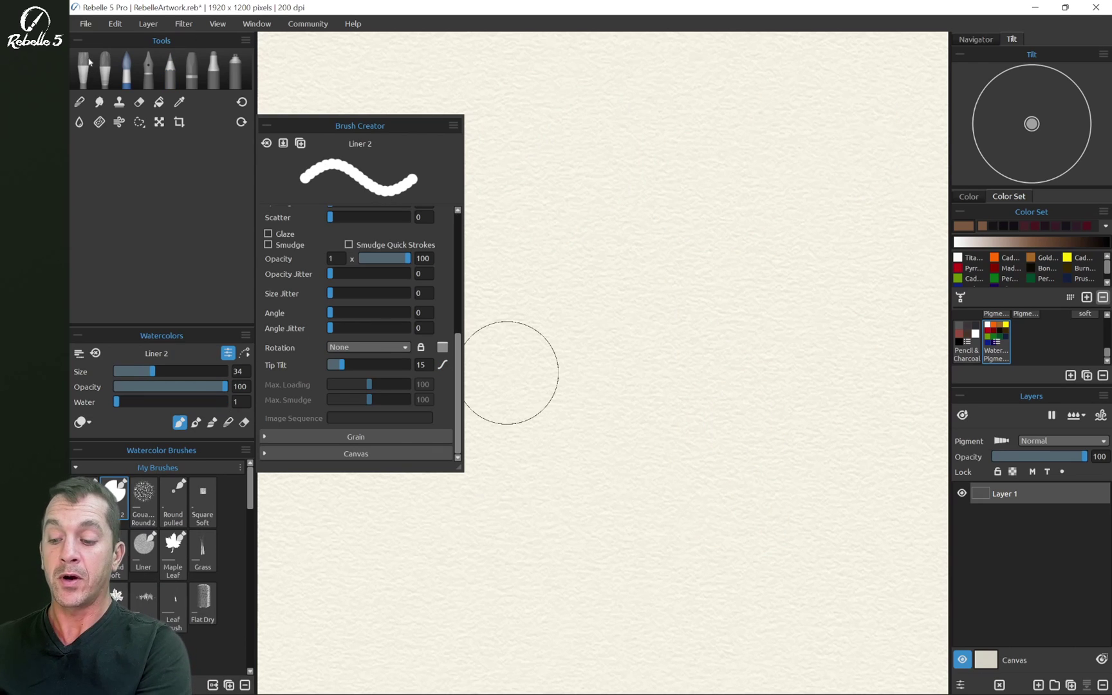
Choose the Oils & Acrylics Filbert Soft brush and paint two brown strokes
click(88, 65)
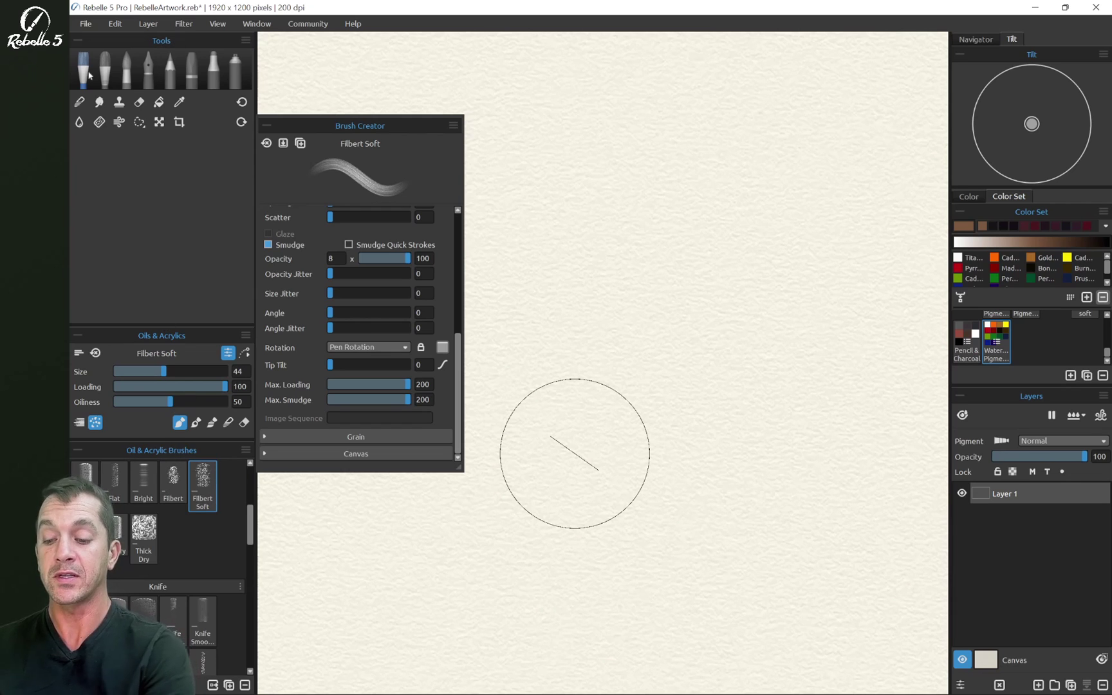
mouse_move(521, 157)
mouse_down()
mouse_move(727, 161)
mouse_move(850, 177)
mouse_move(885, 116)
mouse_up()
mouse_move(533, 336)
mouse_down()
mouse_move(646, 322)
mouse_move(794, 342)
mouse_move(928, 323)
mouse_up()
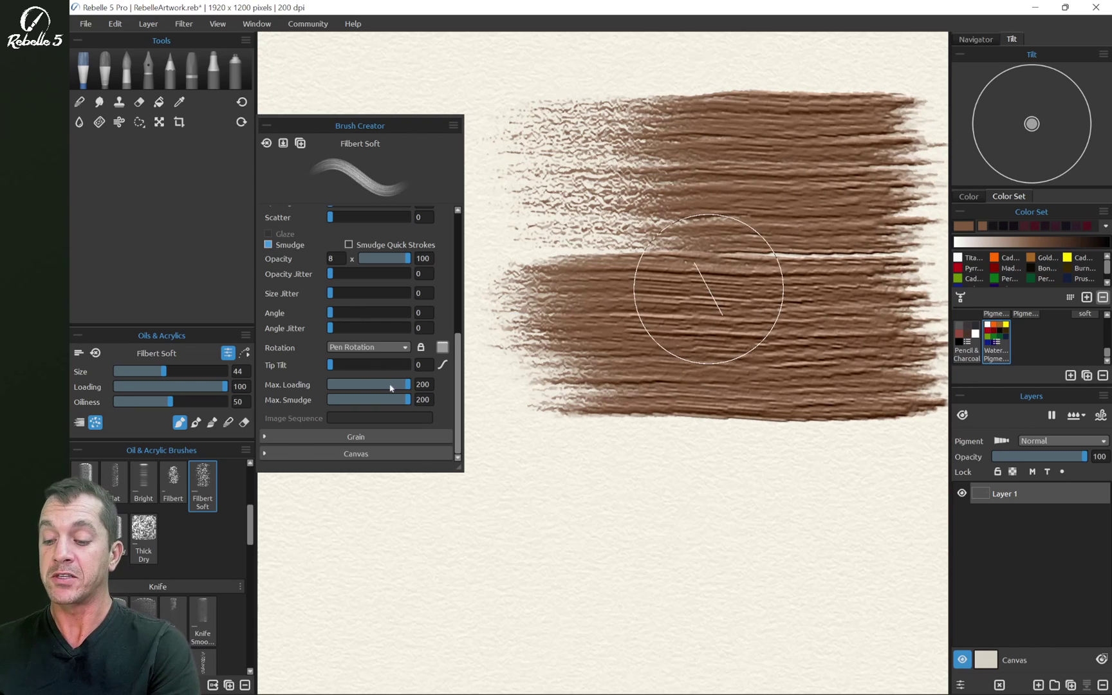
Lower Max. Loading to 89 and paint a lower brown band
drag(392, 390, 401, 386)
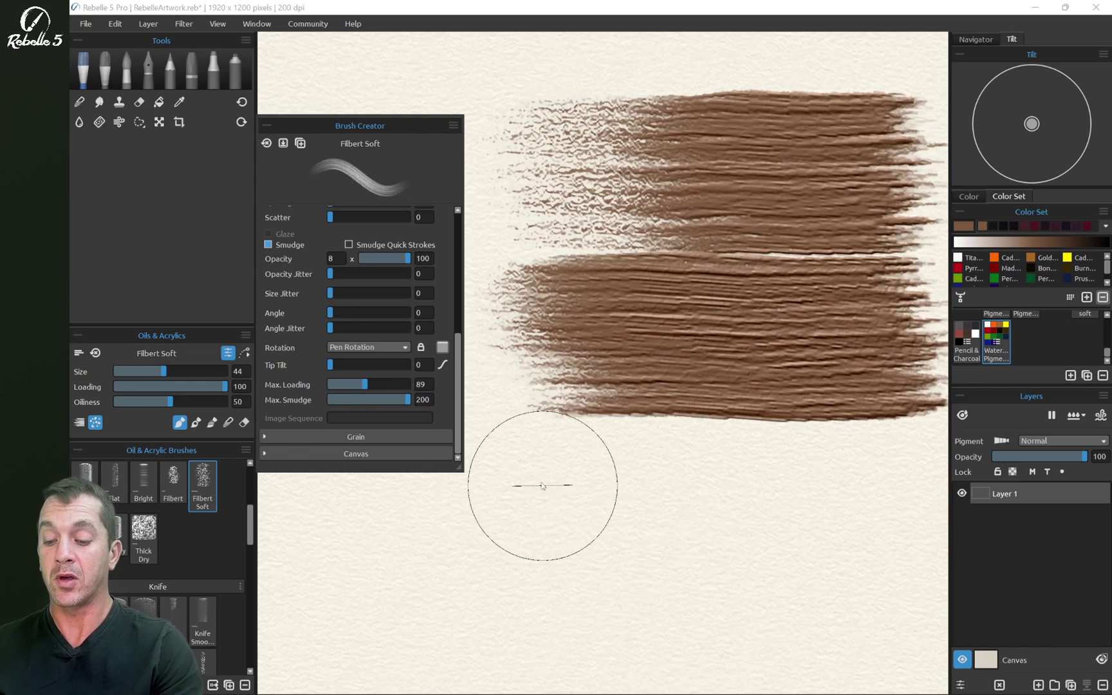
drag(542, 489, 904, 515)
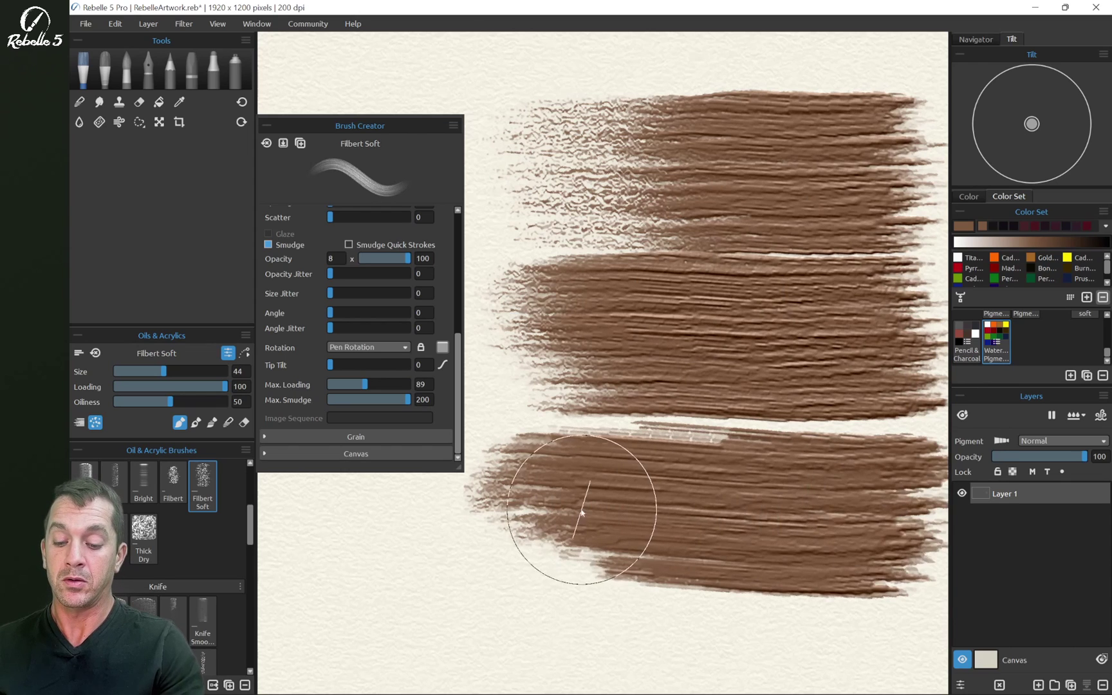
mouse_move(583, 509)
mouse_down()
mouse_move(912, 510)
mouse_move(907, 484)
mouse_up()
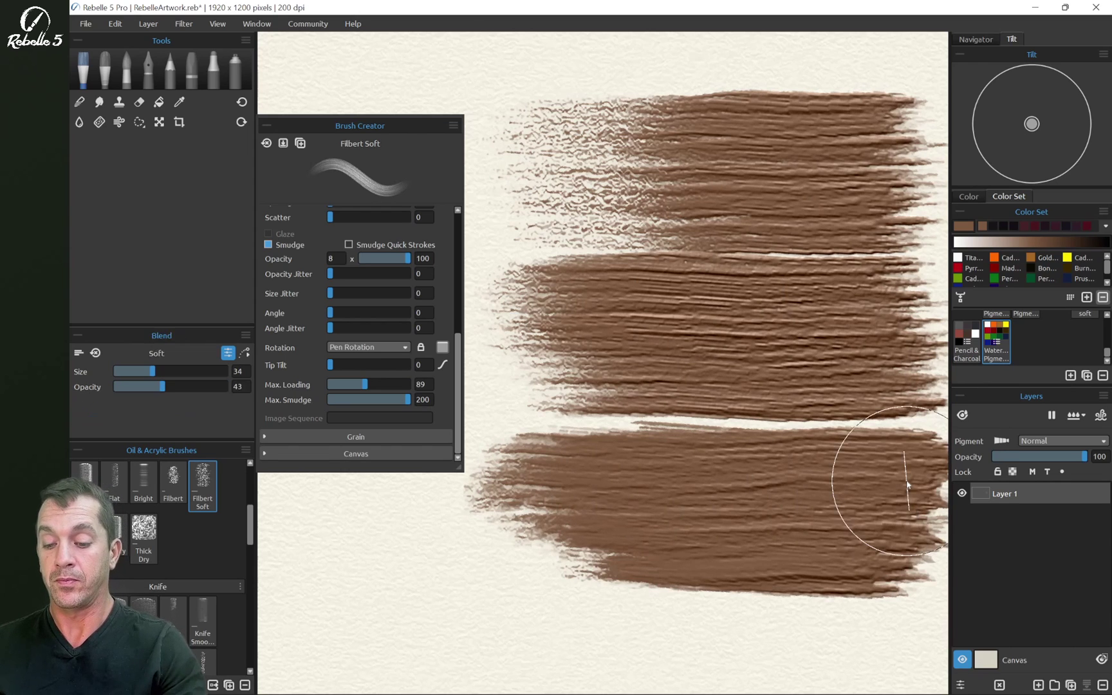
Drop Max. Loading to 7 and paint another brown band
scroll(807, 231, down, 3)
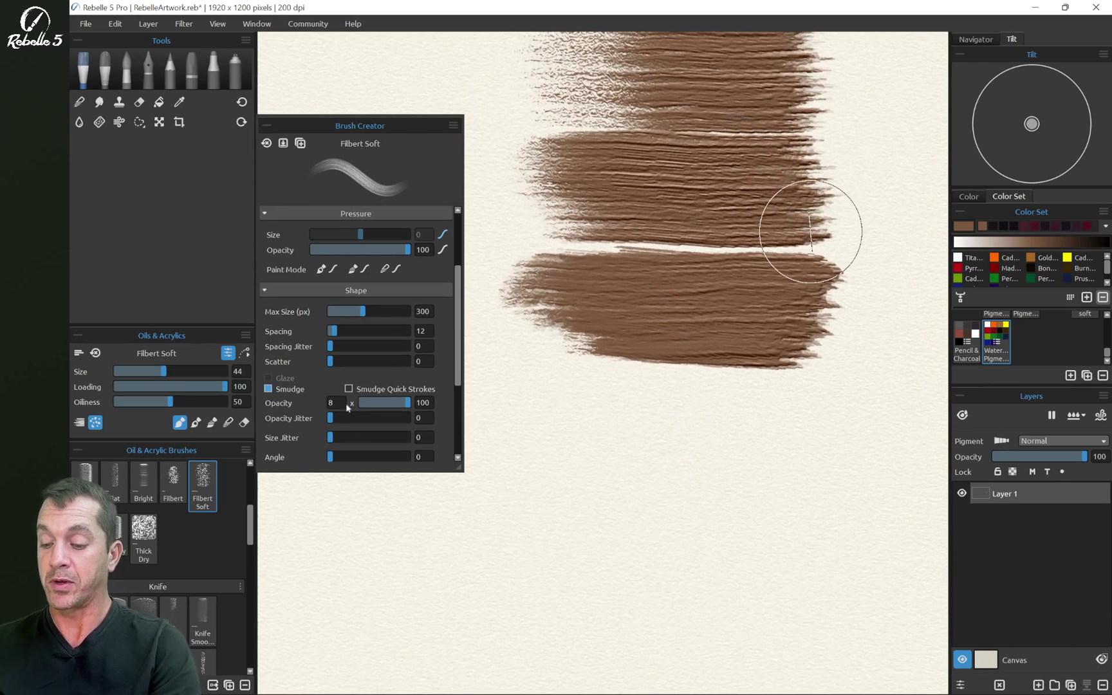
drag(454, 318, 464, 393)
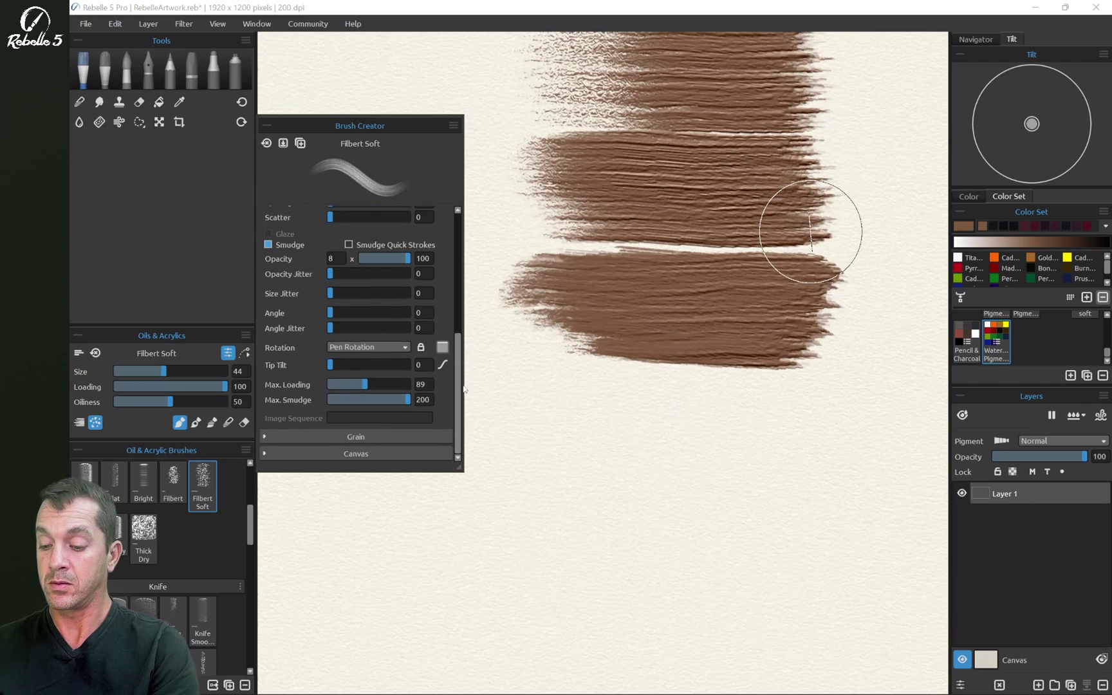
drag(335, 390, 331, 390)
mouse_move(551, 446)
mouse_down()
mouse_move(820, 439)
mouse_move(611, 505)
mouse_move(840, 490)
mouse_move(638, 504)
mouse_move(565, 536)
mouse_move(827, 507)
mouse_up()
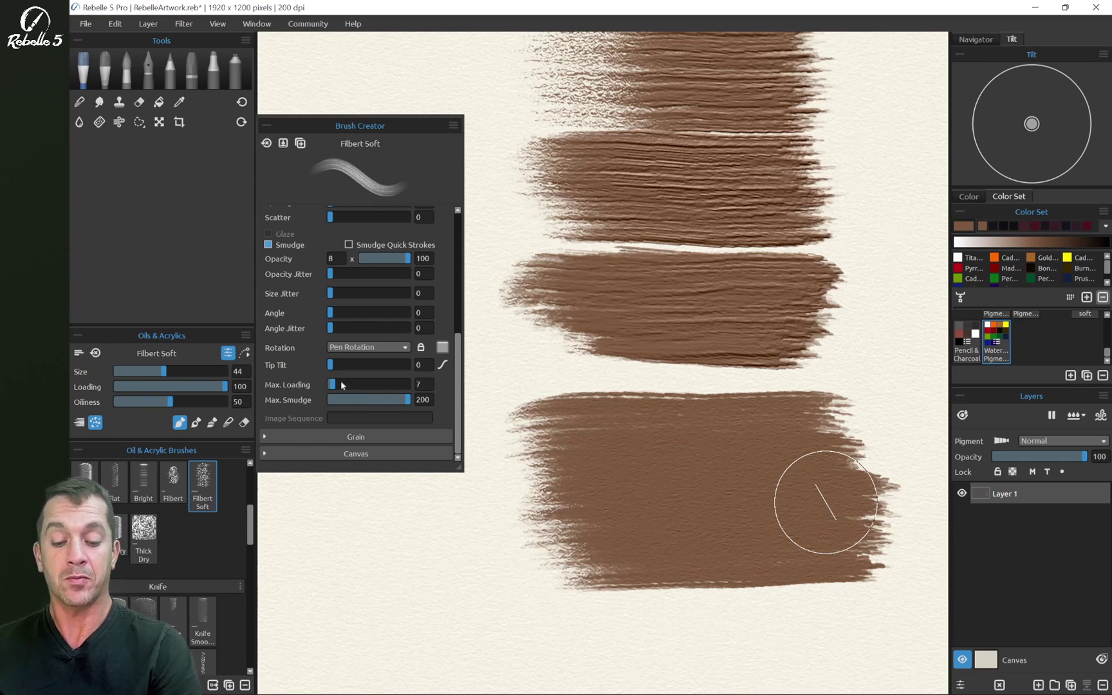
Set Impasto Depth to 10 in the paint behaviour Visual Settings
click(960, 684)
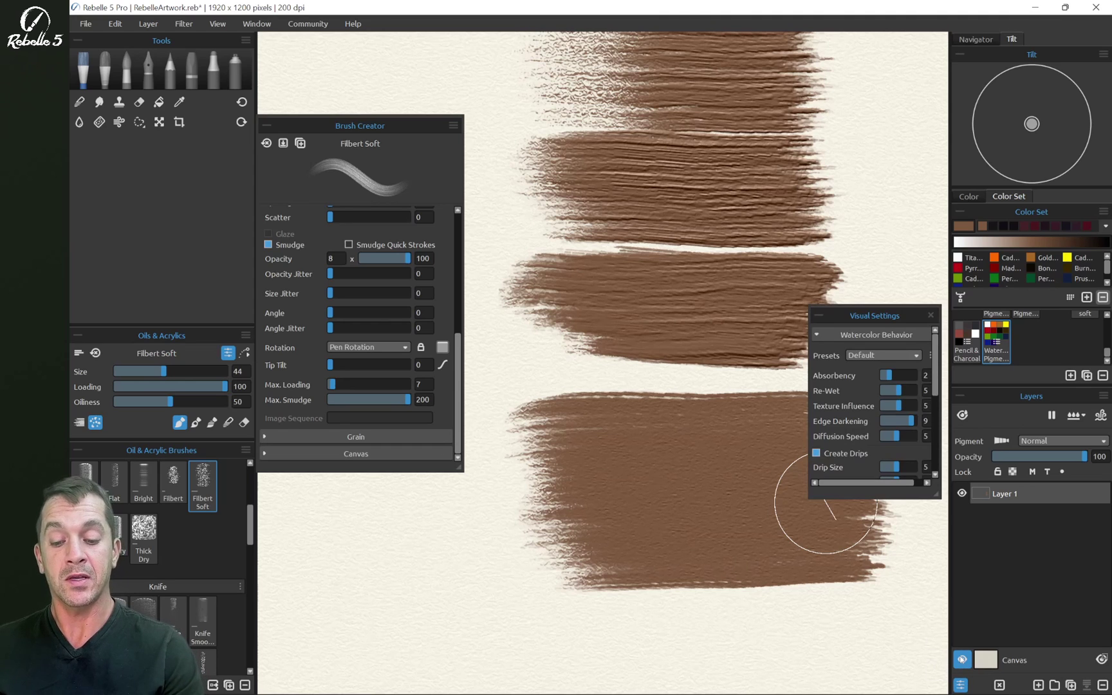
scroll(935, 480, down, 6)
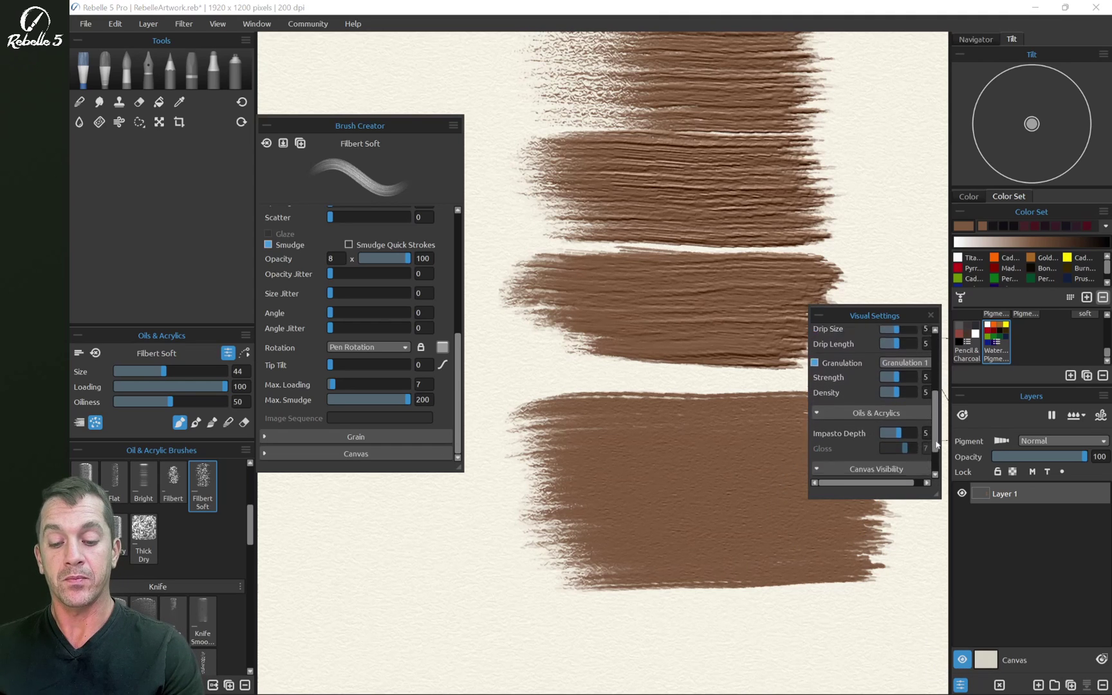
drag(896, 398, 917, 397)
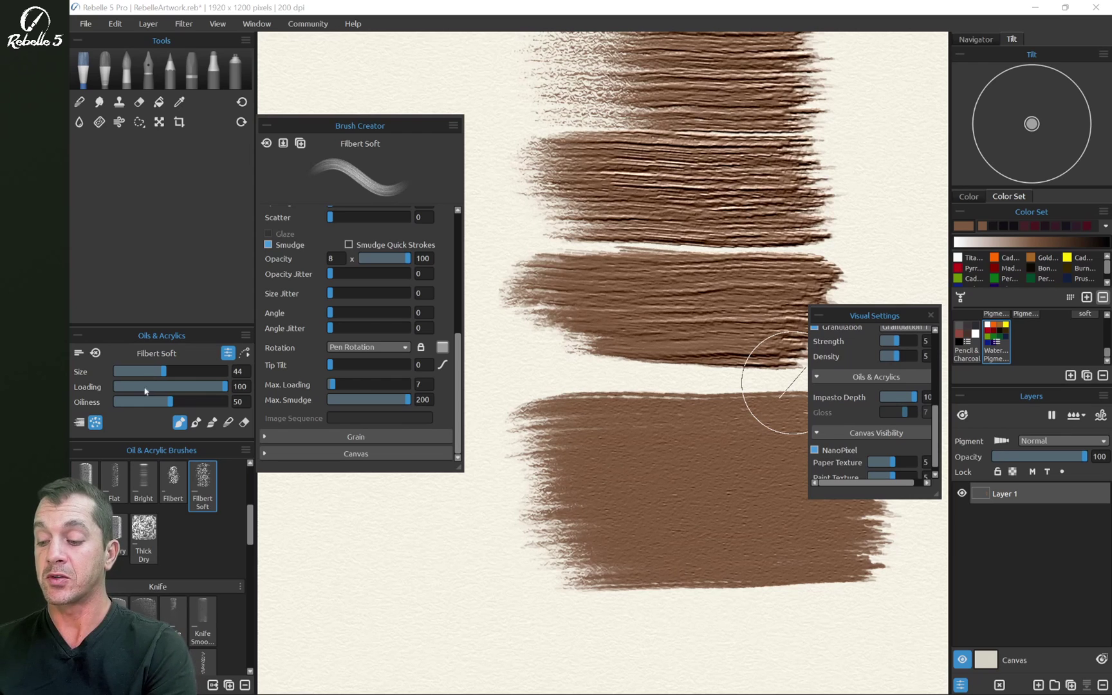
Set the Filbert Soft Max. Loading back to 100 and clear the canvas
drag(386, 130, 422, 138)
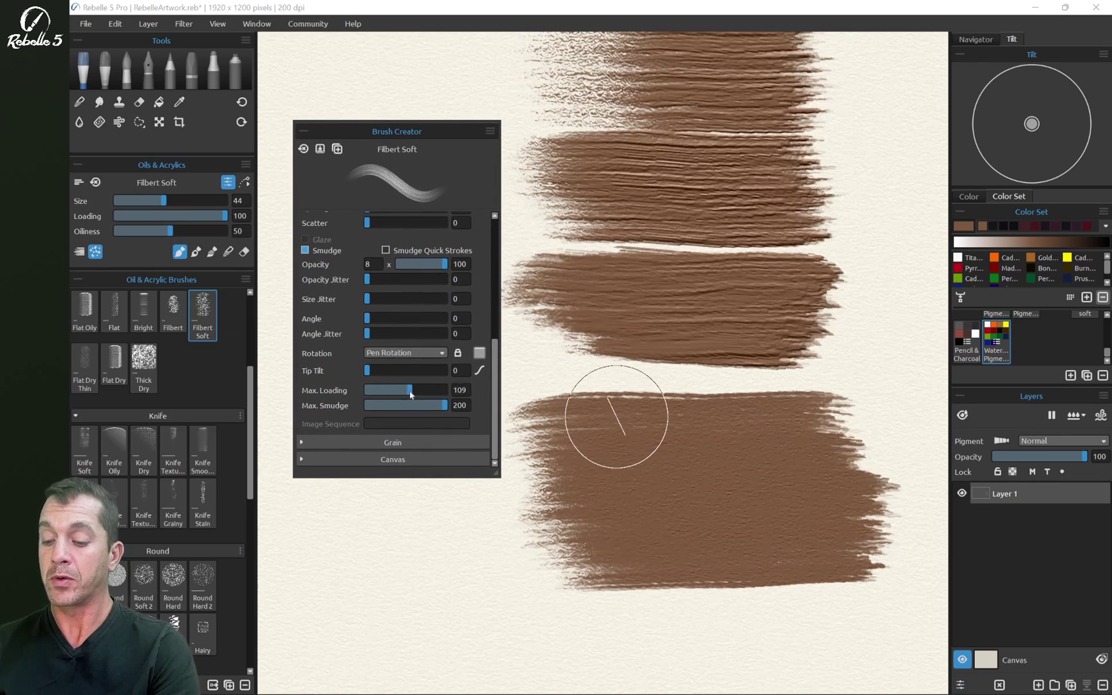
text(100)
key(Return)
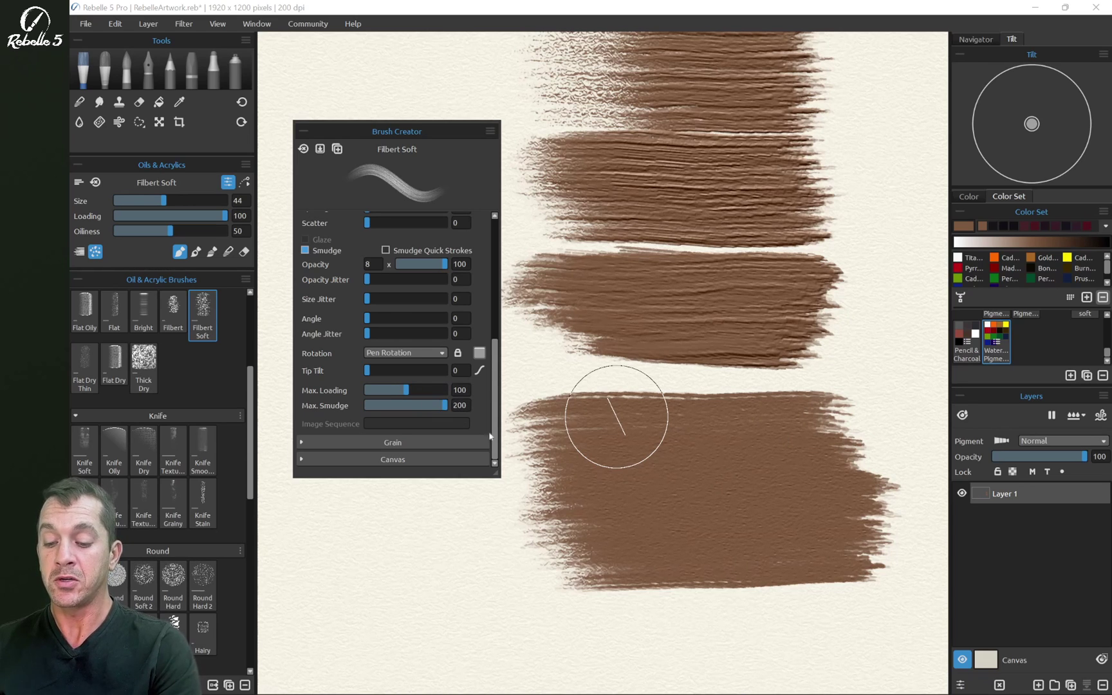
key(Delete)
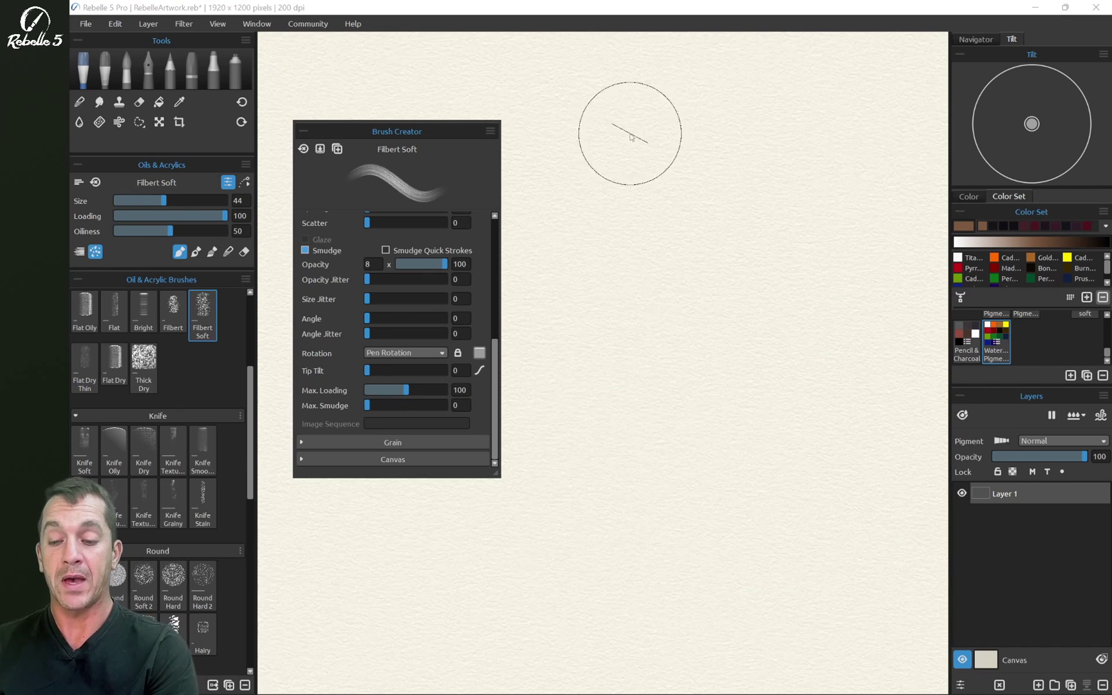
Paint three brown bands at Max. Smudge 0, 67 and 200, then lower the smudge again
mouse_move(602, 122)
mouse_down()
mouse_move(591, 119)
mouse_move(904, 127)
mouse_up()
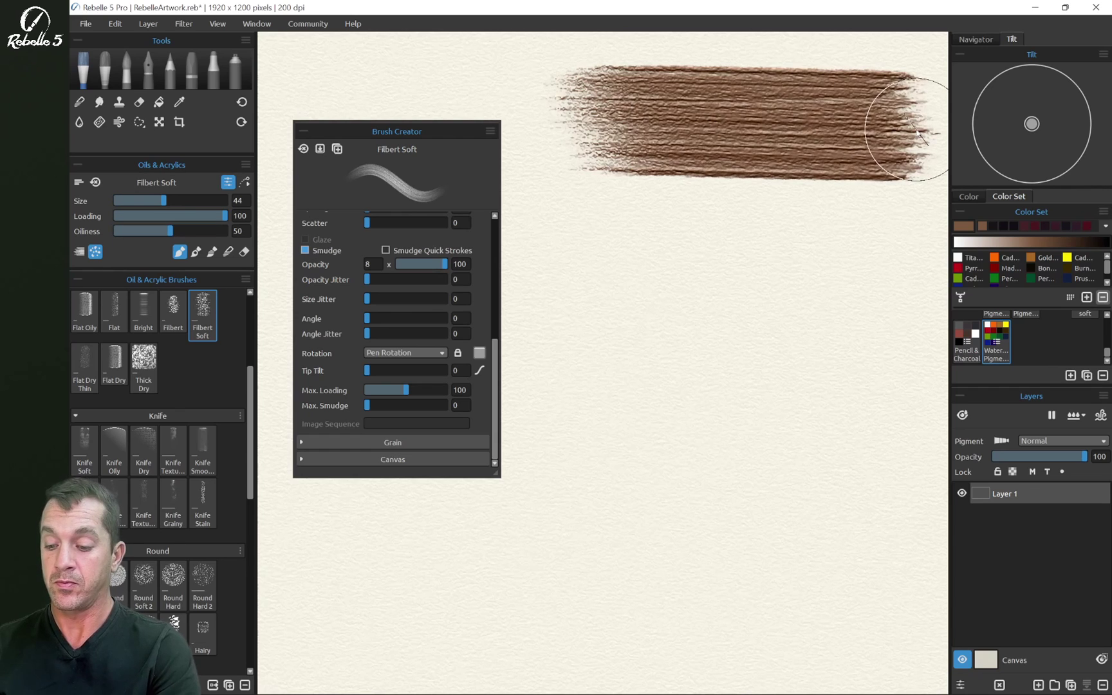
click(393, 405)
mouse_move(540, 257)
mouse_down()
mouse_move(649, 244)
mouse_move(894, 248)
mouse_up()
drag(427, 406, 450, 406)
drag(588, 426, 900, 422)
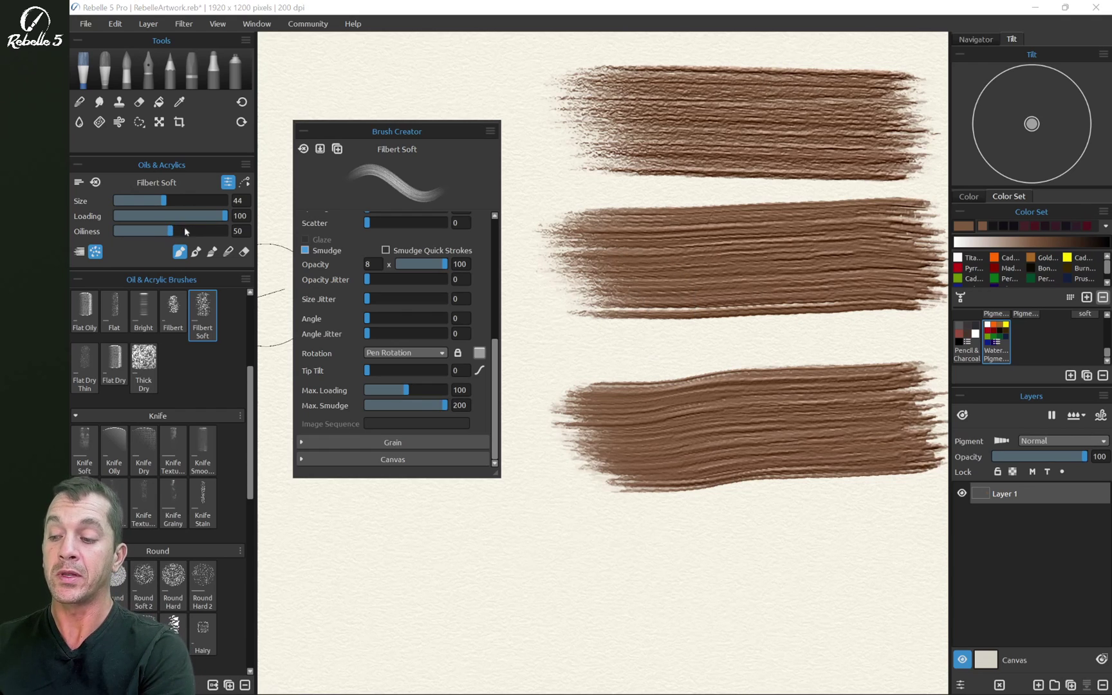
drag(444, 409, 424, 413)
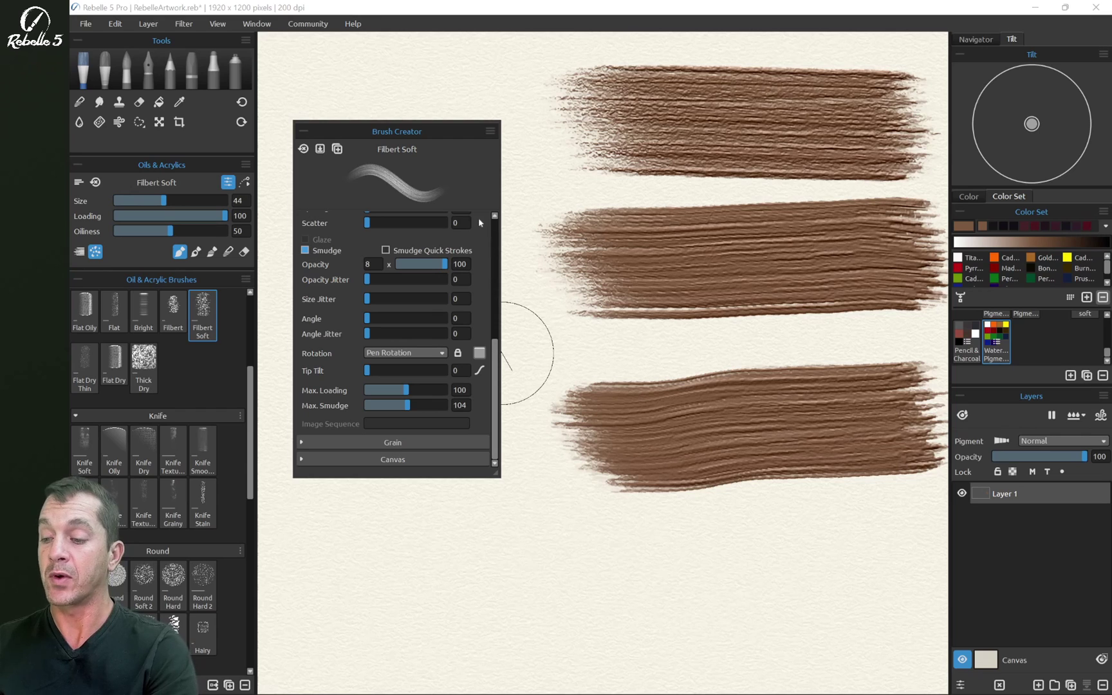
Select the watercolour Liner 4 brush and step through its four arrow shape images
key(w)
click(86, 333)
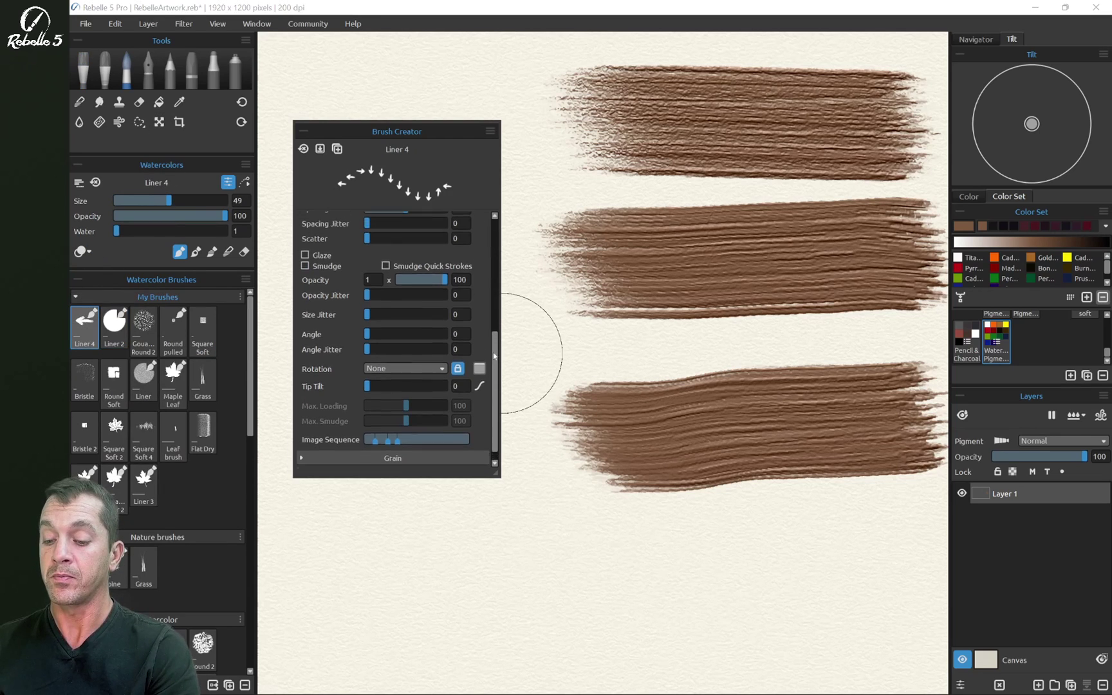
scroll(392, 334, up, 5)
click(397, 310)
click(398, 310)
click(397, 310)
click(381, 311)
click(381, 311)
click(381, 310)
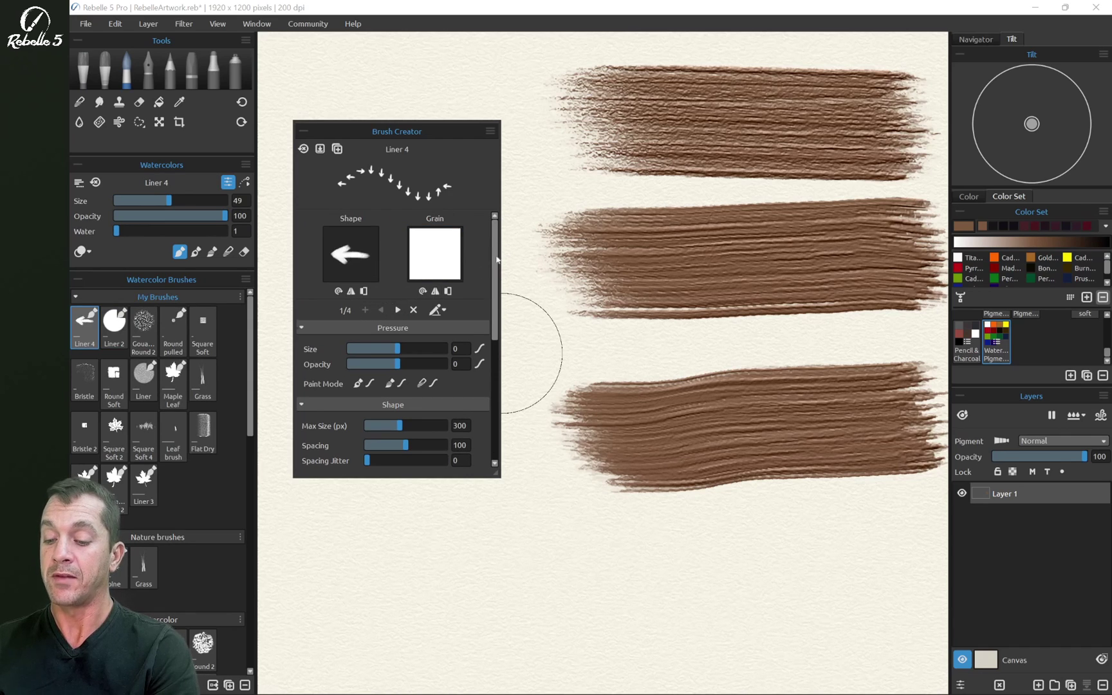
Try Sequential image order, then set Texture Order to Pen Pressure
click(442, 311)
click(463, 325)
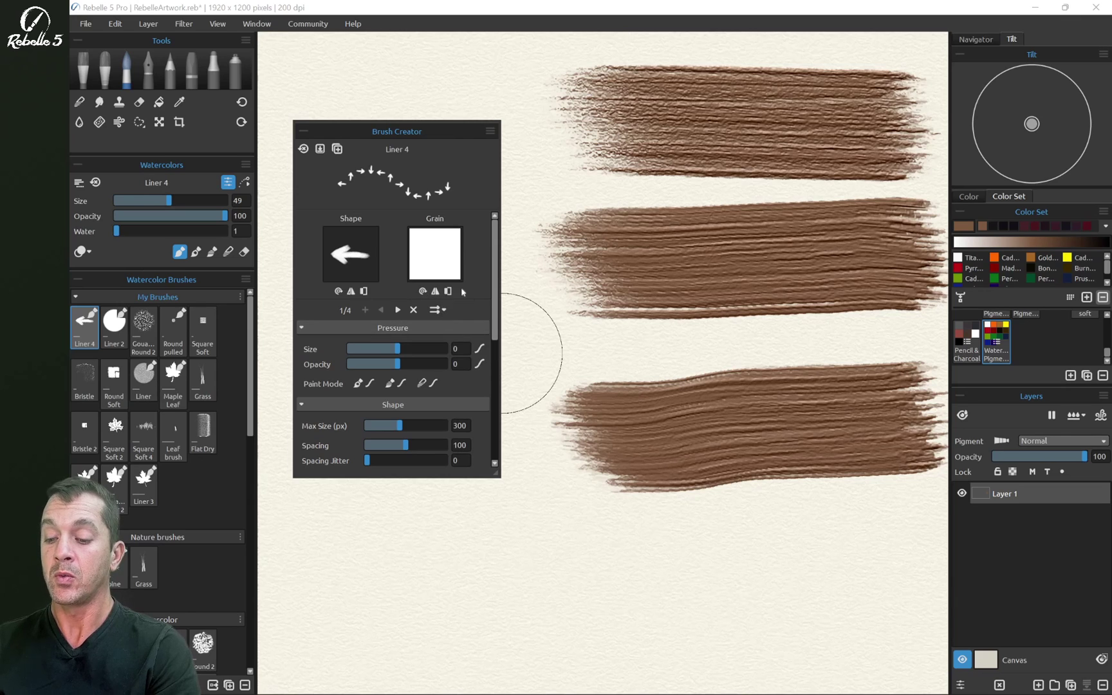
drag(496, 278, 495, 410)
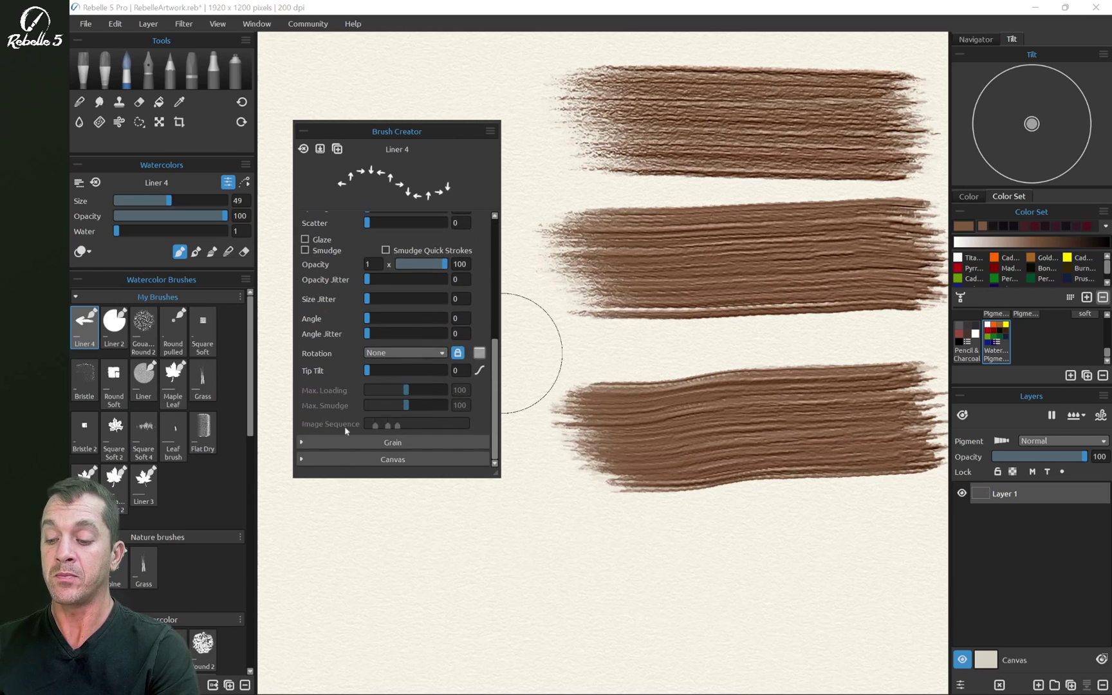
drag(497, 394, 496, 274)
click(438, 311)
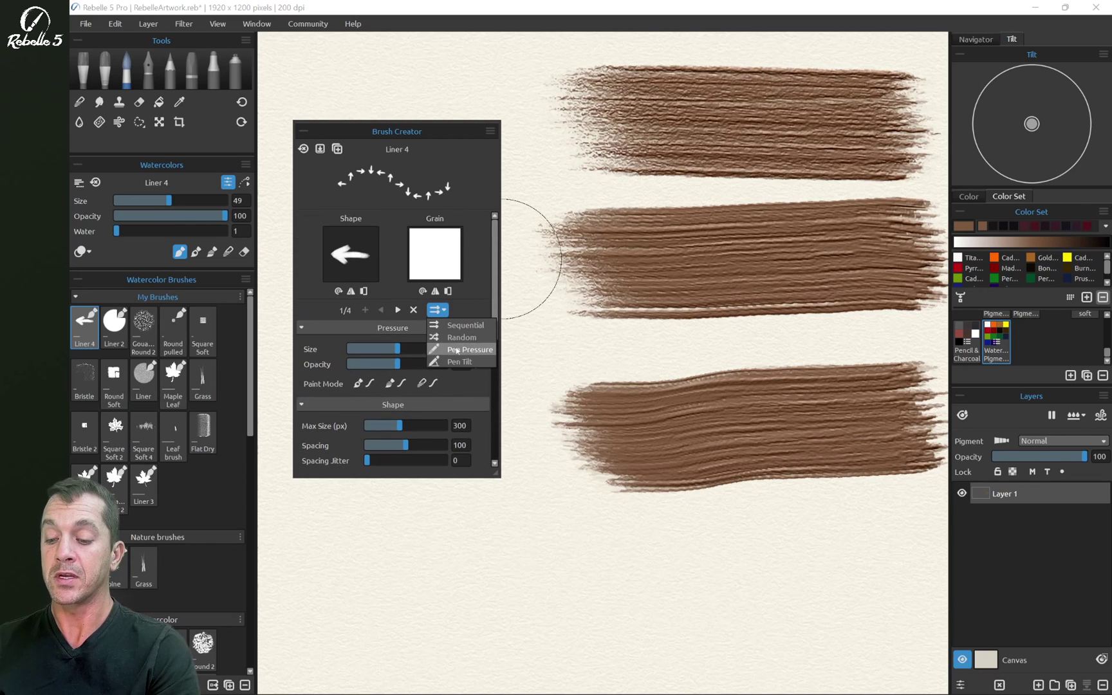
click(461, 352)
drag(497, 297, 496, 419)
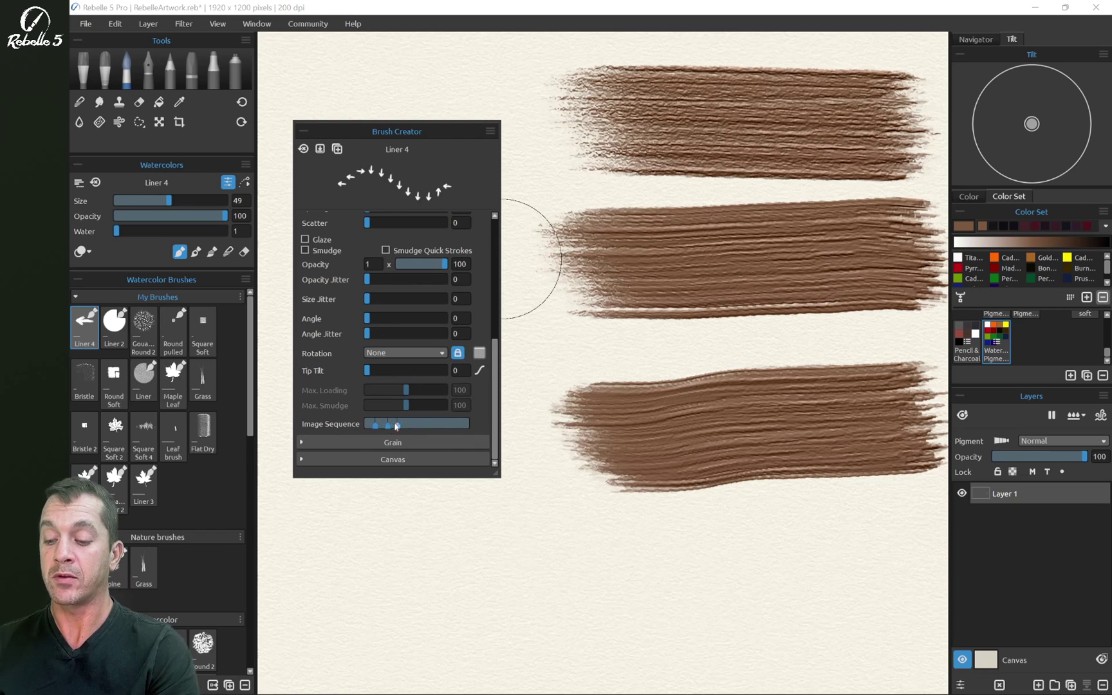
drag(496, 368, 496, 248)
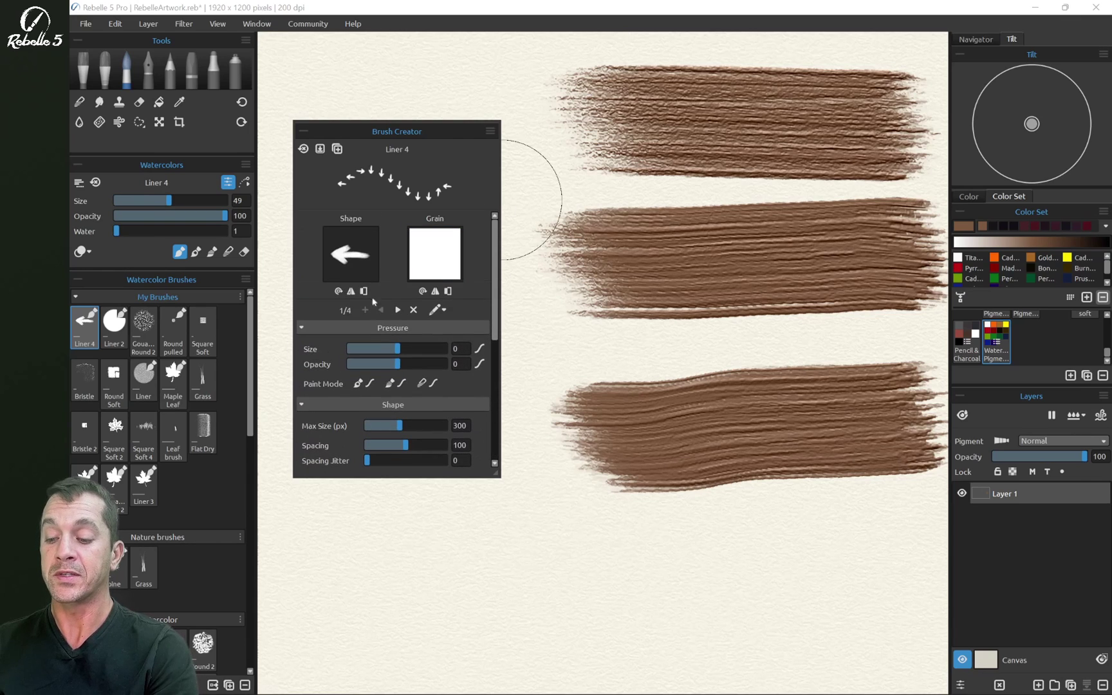
Step through the up, right and down arrow images
click(398, 309)
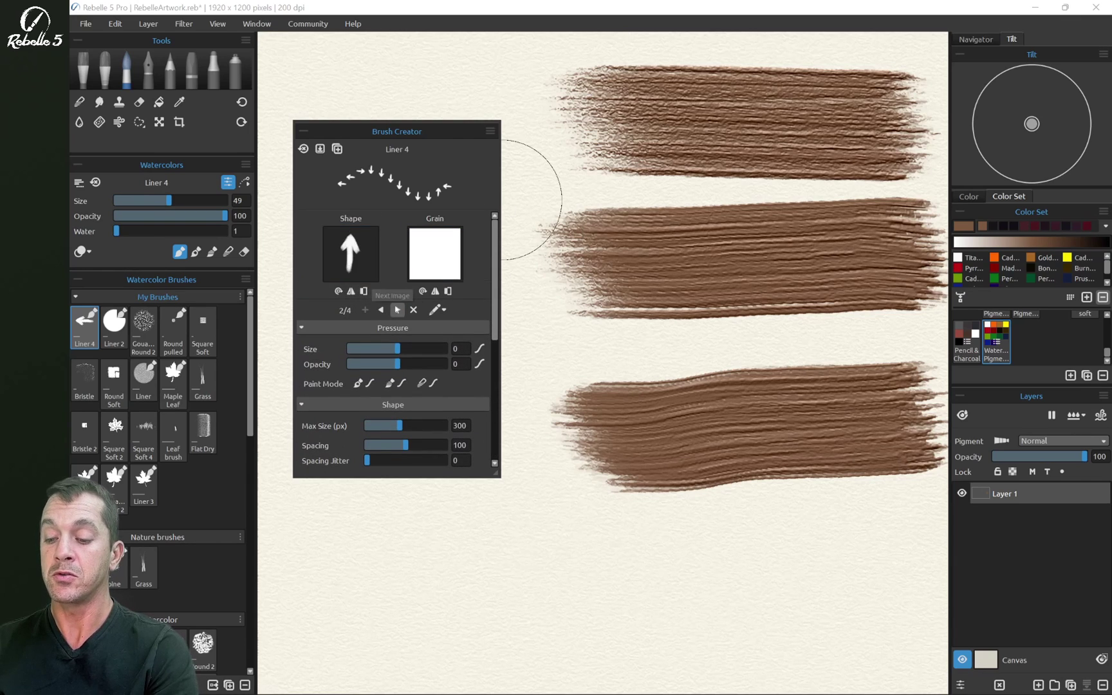
click(398, 310)
click(398, 309)
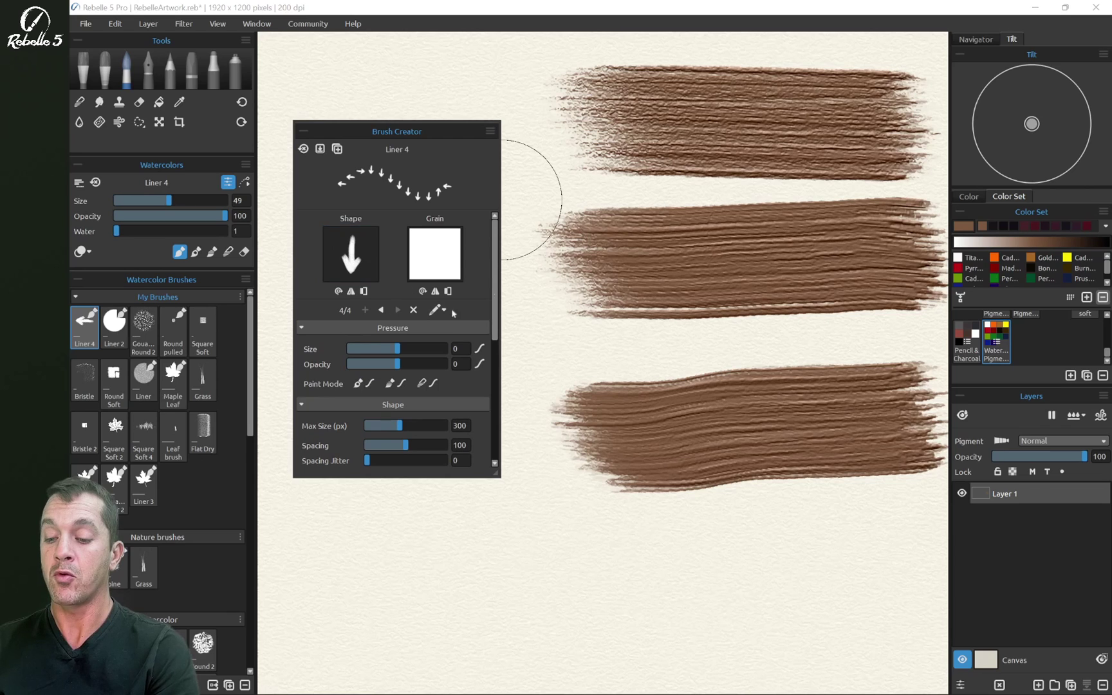
drag(496, 291, 495, 412)
Clear the canvas, adjust the image sequence pressure thresholds, and paint left, up and right arrow strokes
key(Delete)
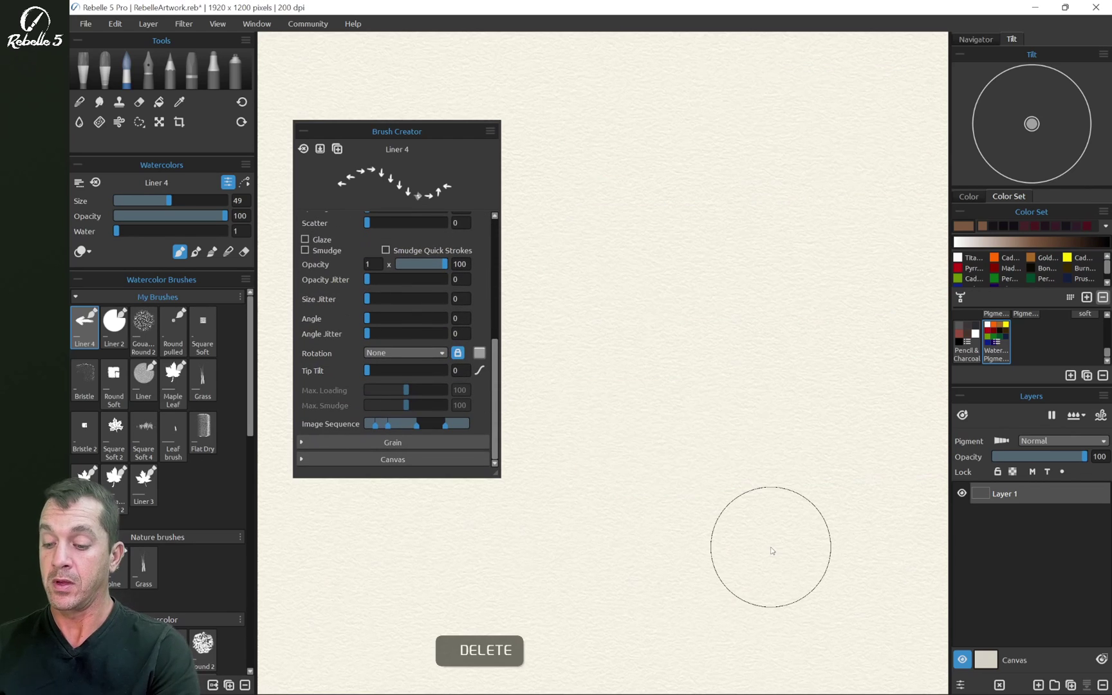
mouse_move(416, 426)
mouse_down()
mouse_move(402, 425)
mouse_move(452, 426)
mouse_up()
drag(505, 161, 591, 164)
drag(622, 138, 711, 138)
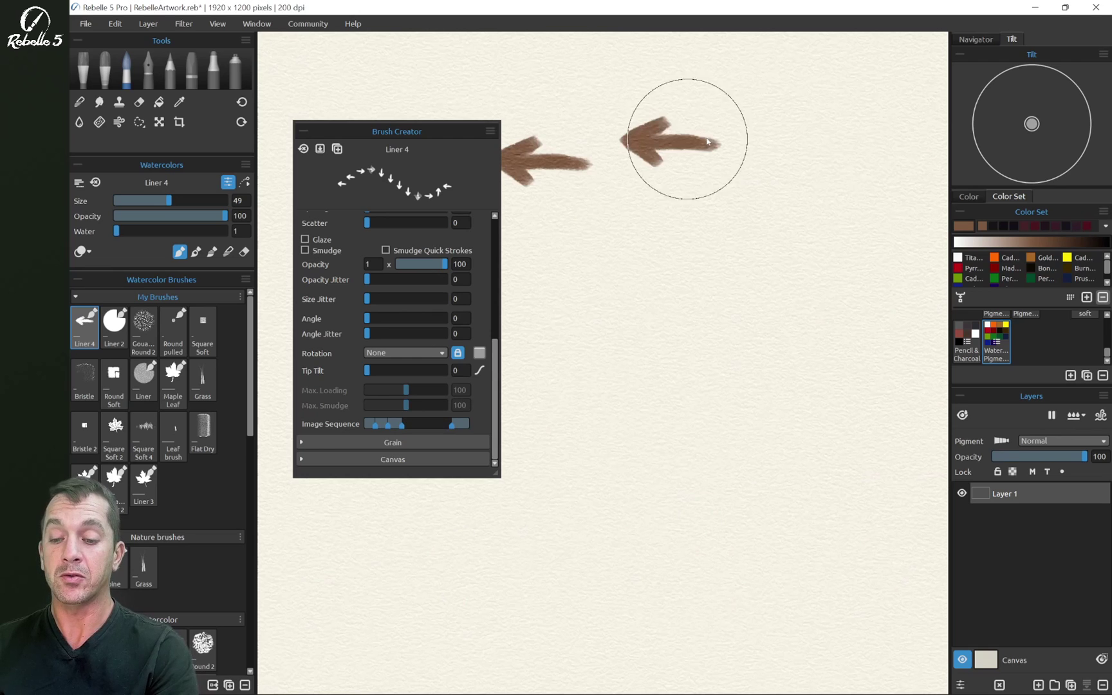
drag(804, 97, 800, 185)
drag(886, 193, 814, 200)
mouse_move(776, 238)
mouse_down()
mouse_move(706, 247)
mouse_move(551, 318)
mouse_move(789, 397)
mouse_move(745, 379)
mouse_up()
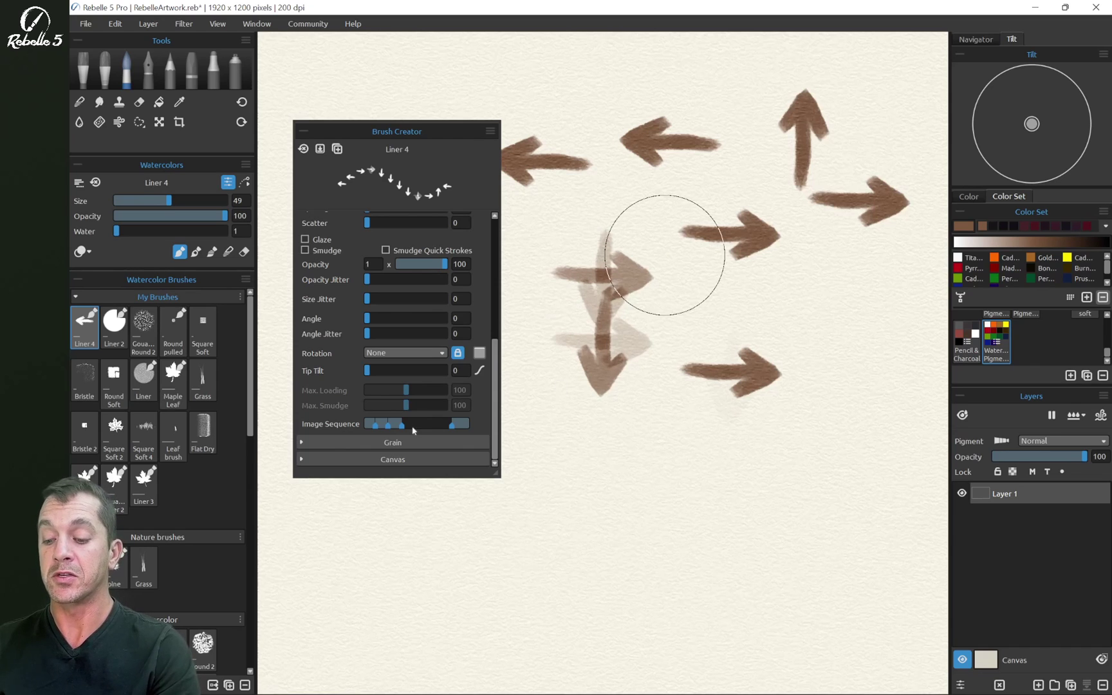
Raise the third image's pressure threshold and keep Texture Order on Pen Pressure
mouse_move(402, 426)
mouse_down()
mouse_move(433, 426)
mouse_move(373, 426)
mouse_up()
scroll(446, 422, up, 5)
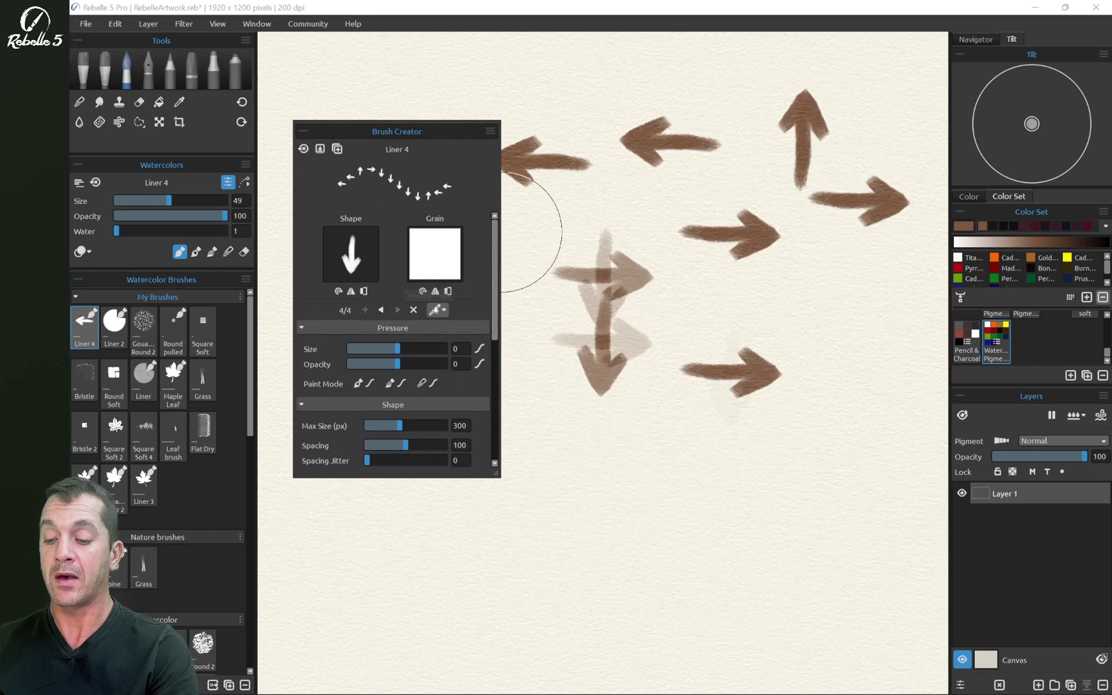
click(442, 311)
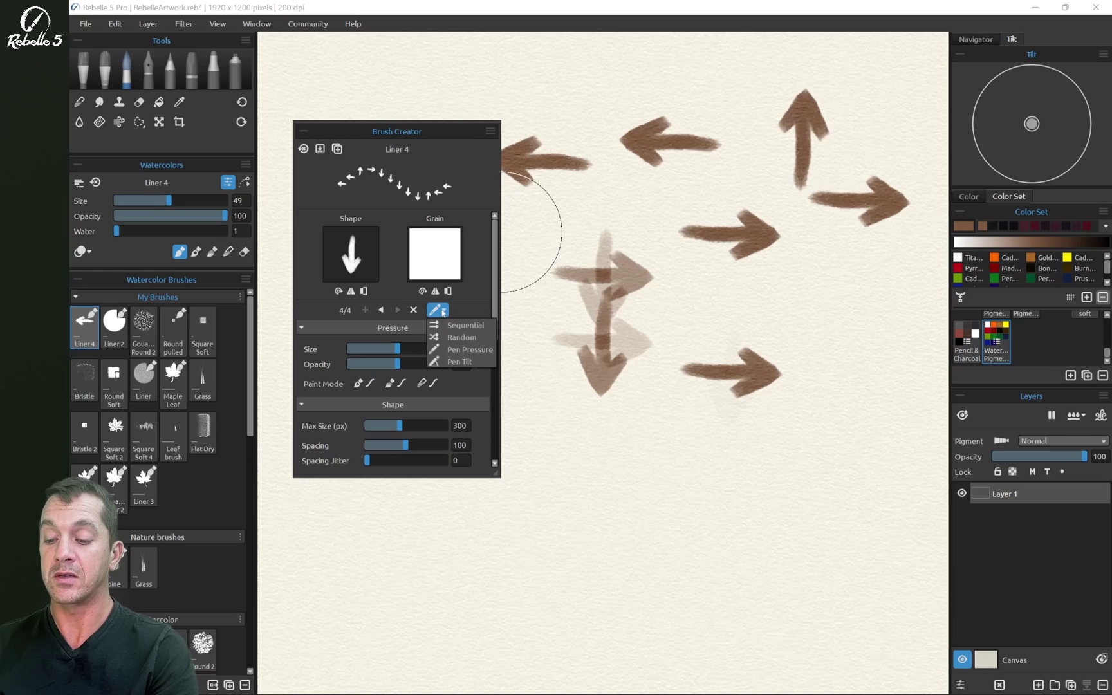
click(468, 350)
scroll(392, 405, down, 5)
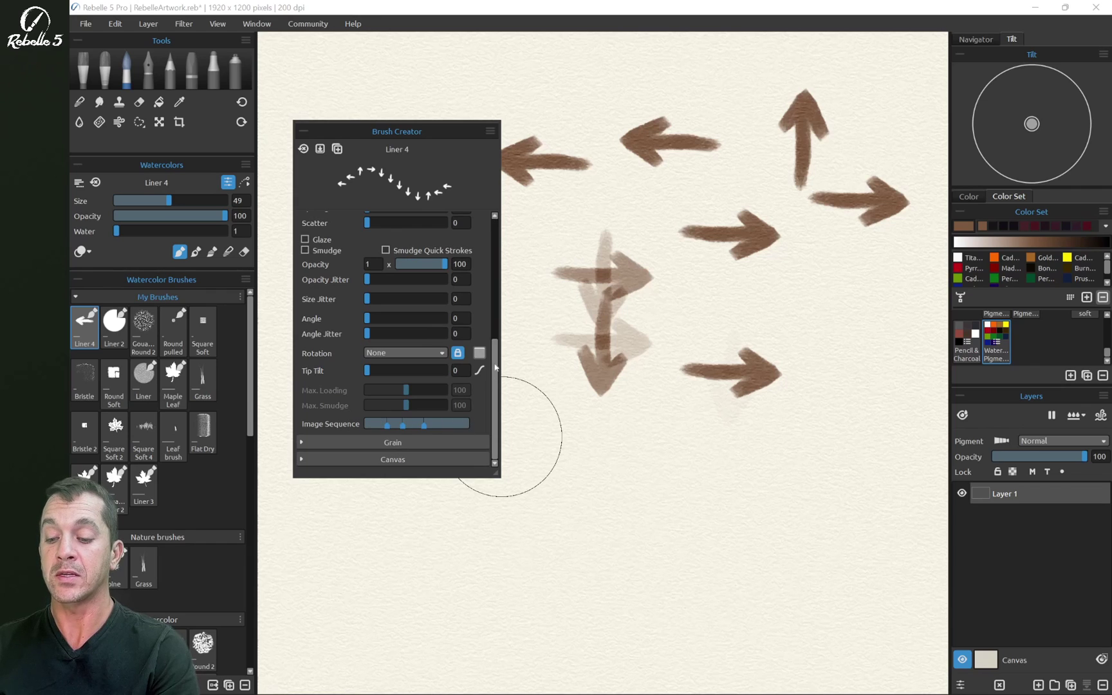
Switch Texture Order to Pen Tilt so the arrows follow the pen's tilt
scroll(444, 322, up, 5)
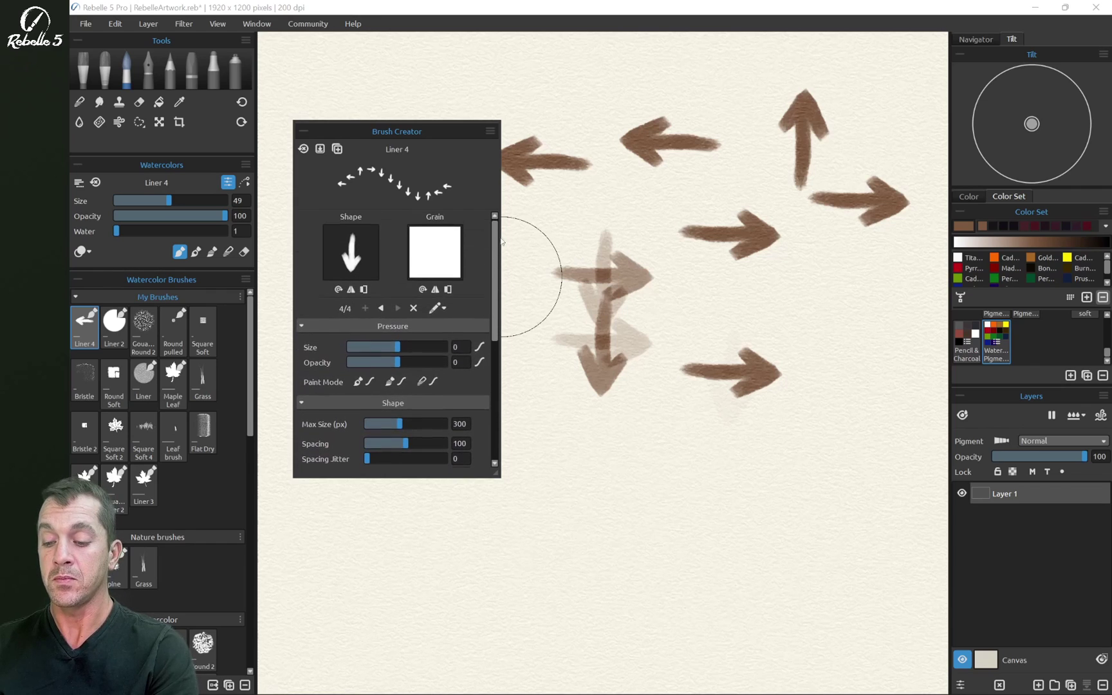
click(443, 310)
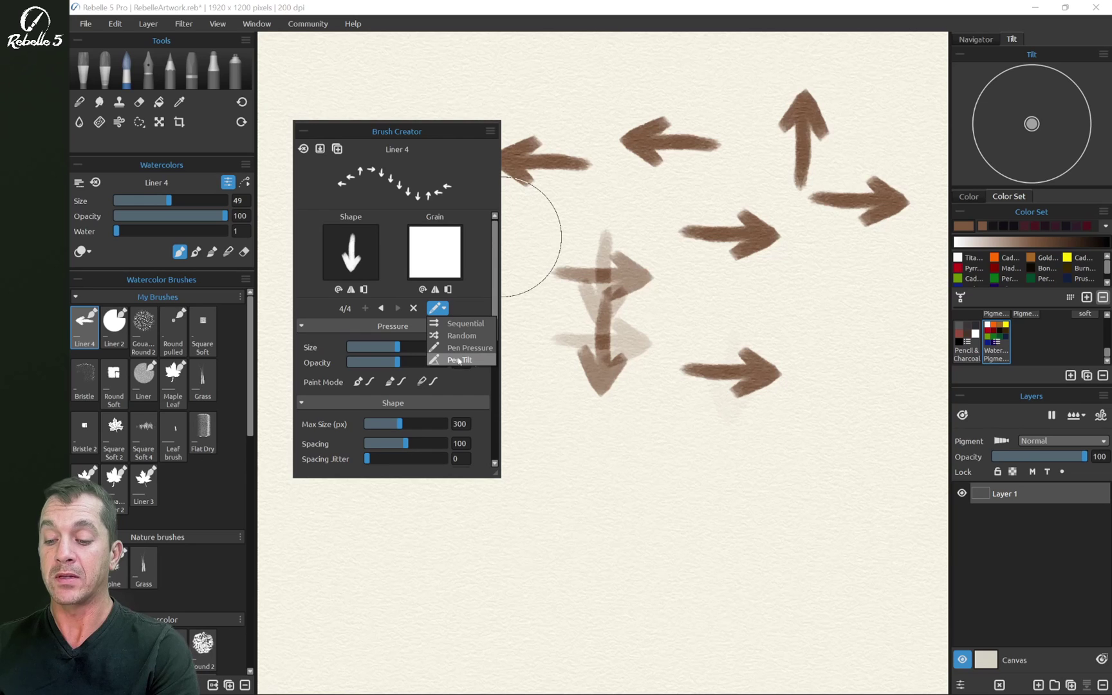
click(459, 361)
scroll(375, 426, down, 5)
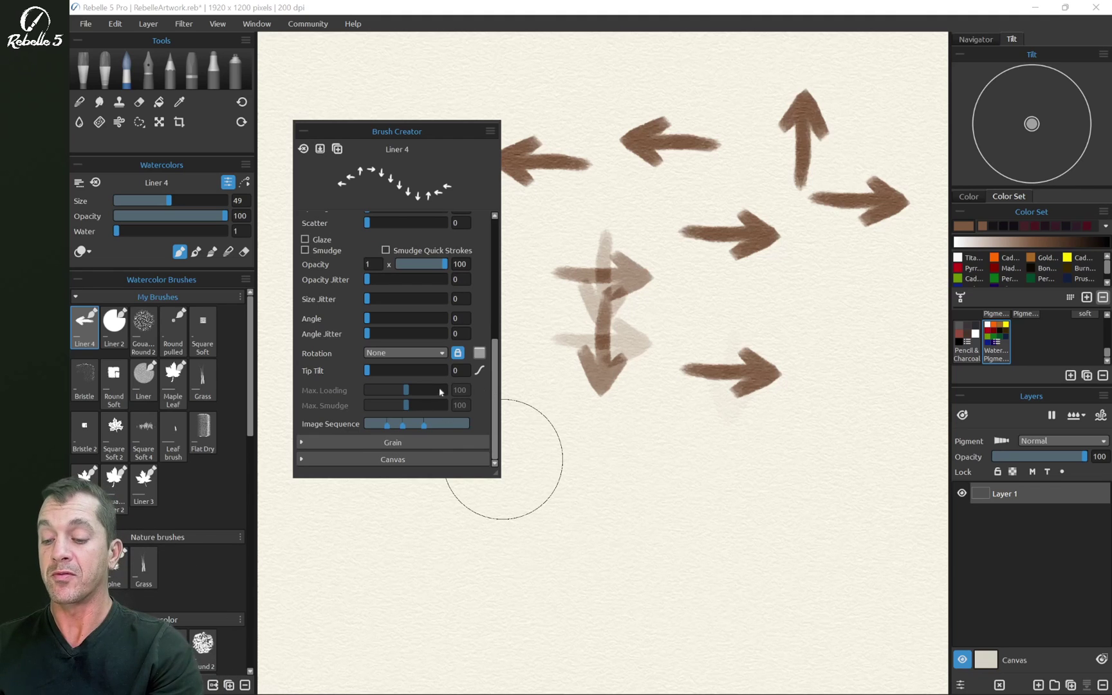
mouse_move(495, 384)
mouse_down()
mouse_move(495, 257)
mouse_move(534, 219)
mouse_move(499, 323)
mouse_move(495, 302)
mouse_move(504, 354)
mouse_up()
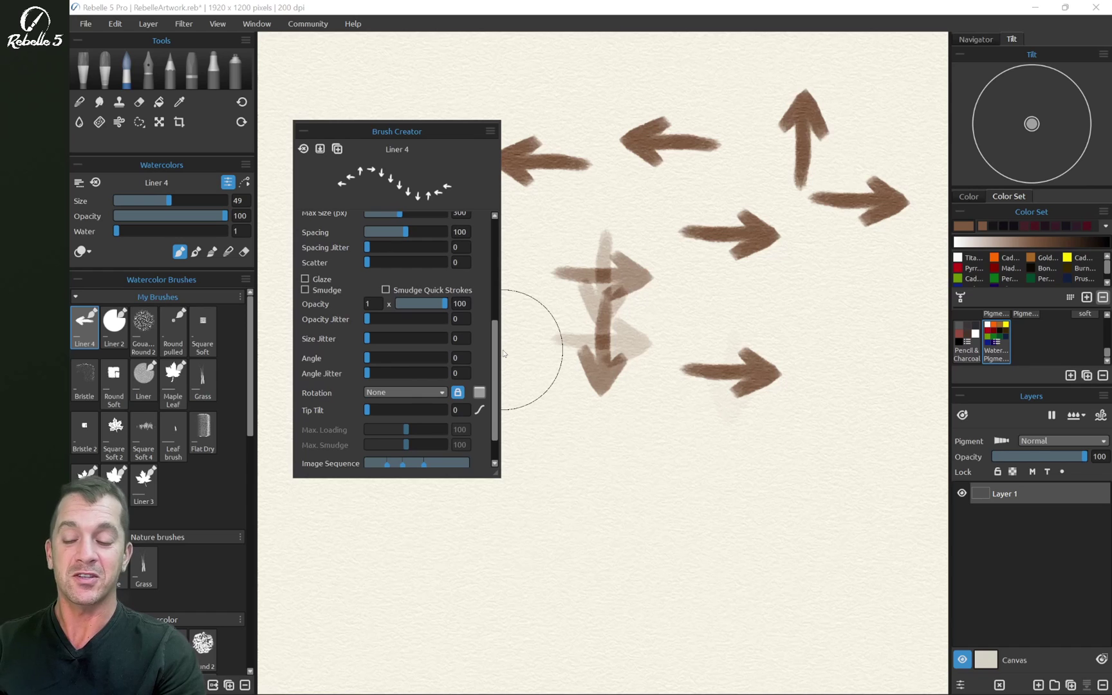
scroll(386, 321, down, 3)
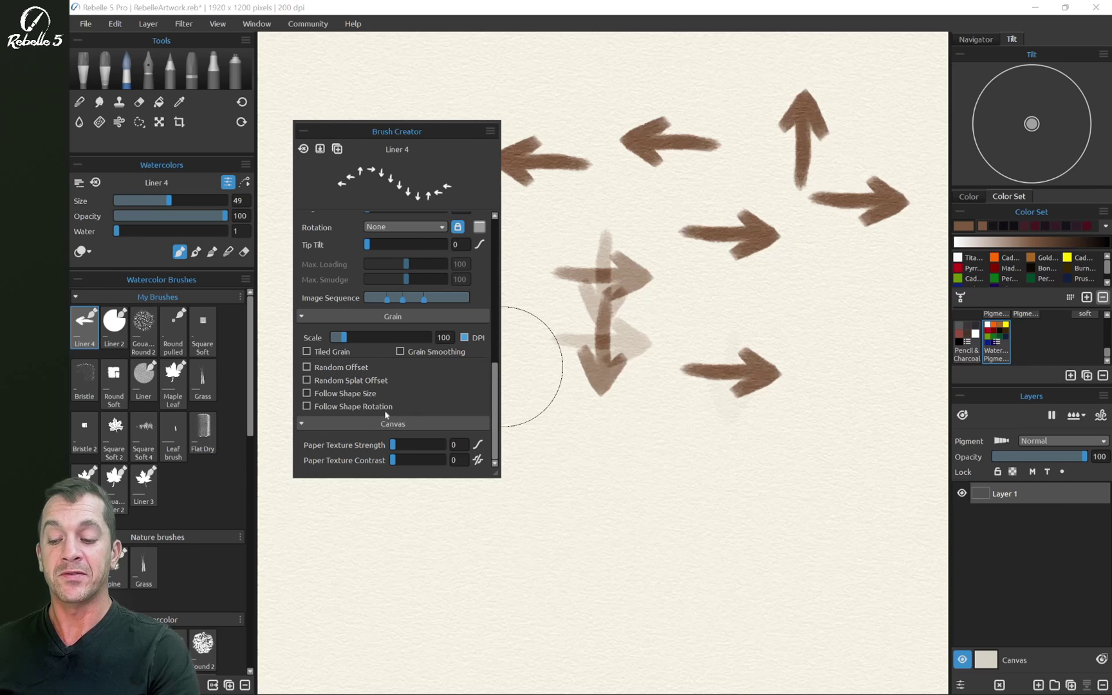
scroll(386, 415, up, 5)
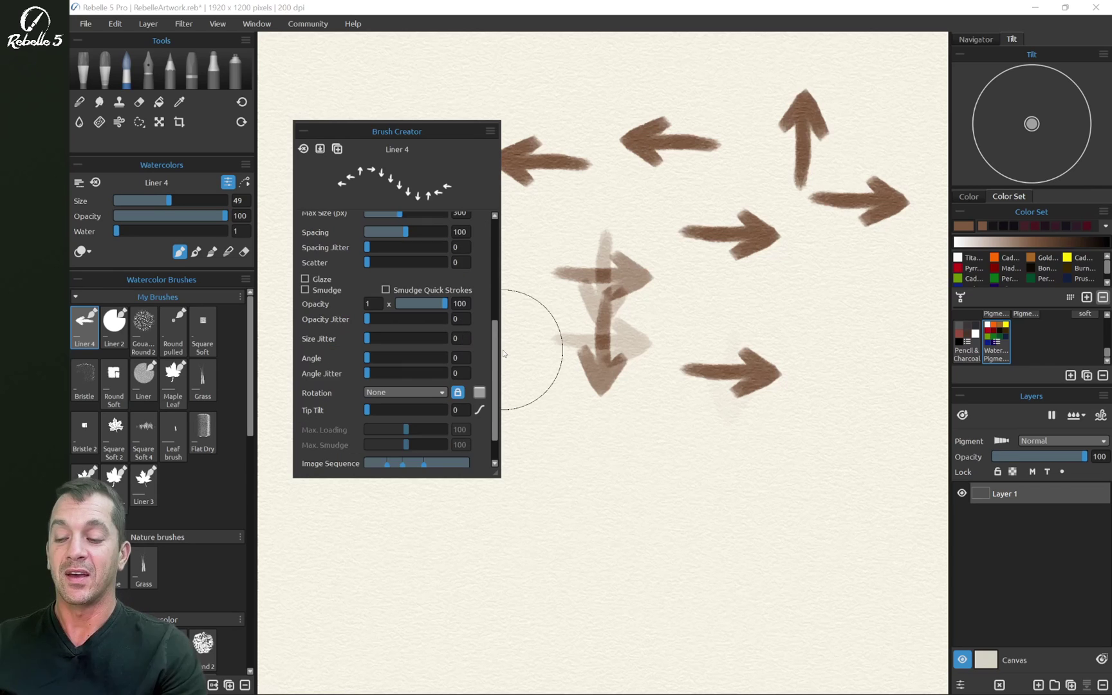